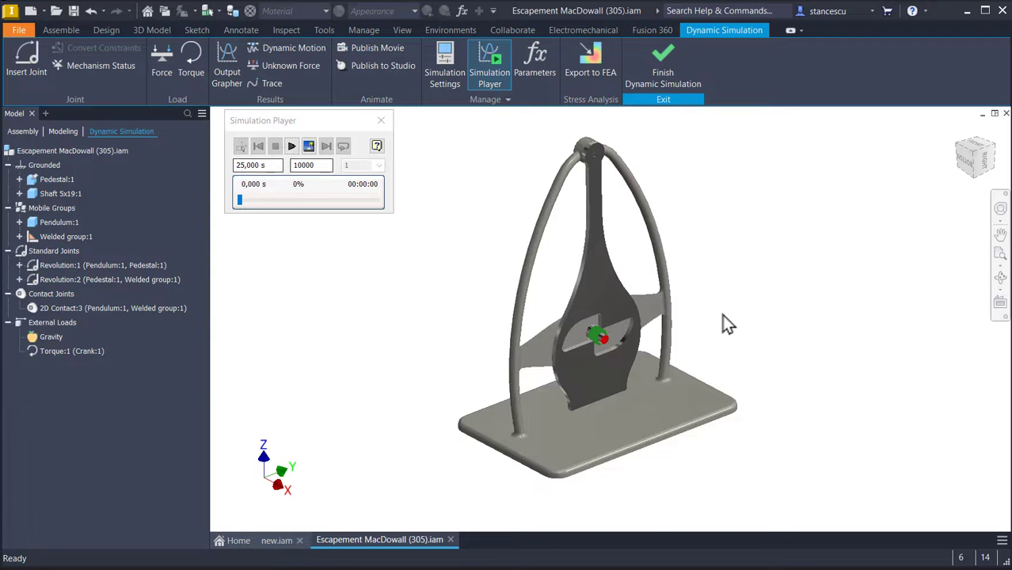
Run the escapement's dynamic simulation, examine the pin and pendulum contact and the coloured wheel on the reverse side, and stop it.
scroll(723, 316, "up", 5)
middle_click_drag(604, 375, 327, 305, "shift")
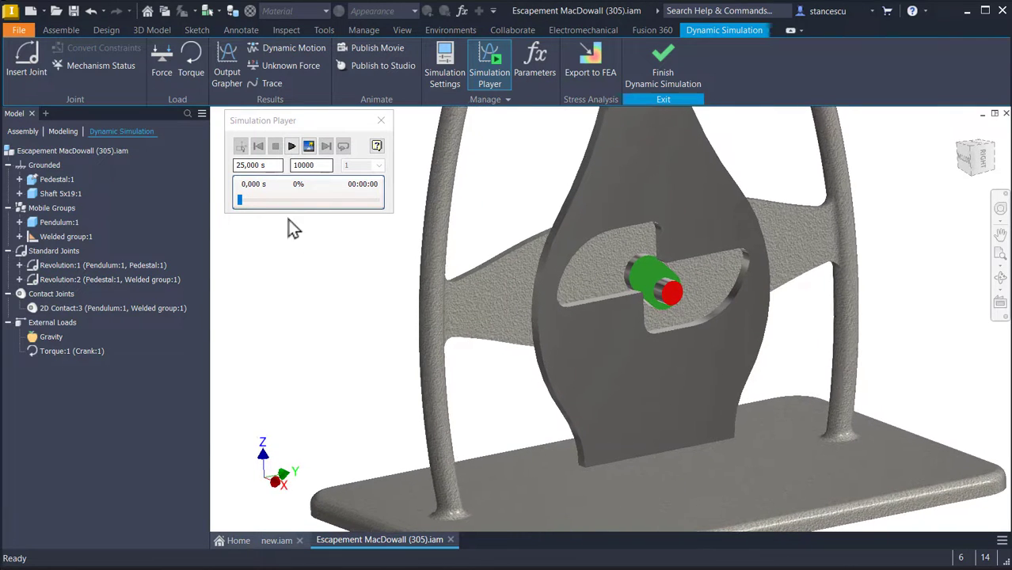
left_click(292, 147)
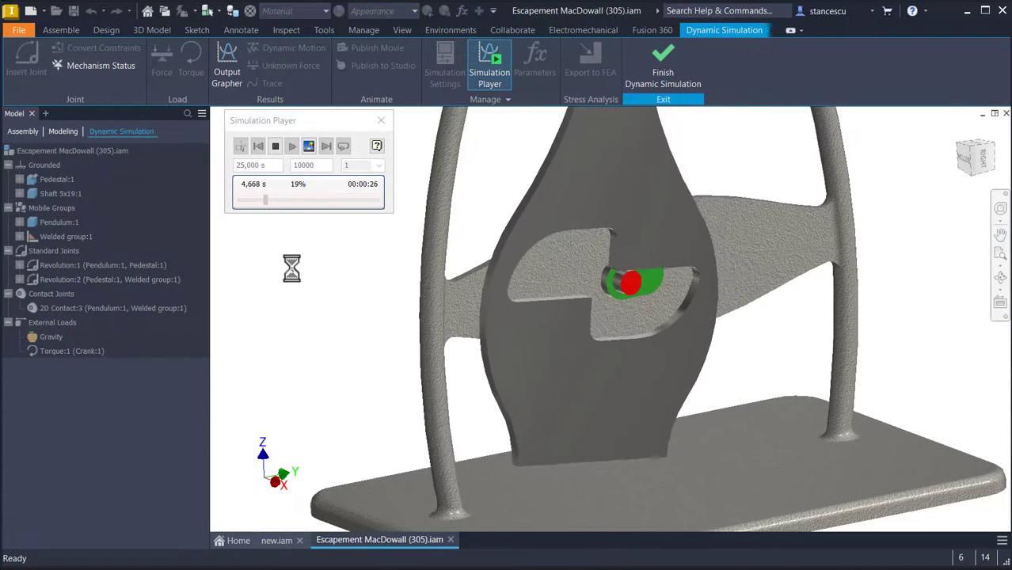
middle_click_drag(640, 258, 669, 284, "shift")
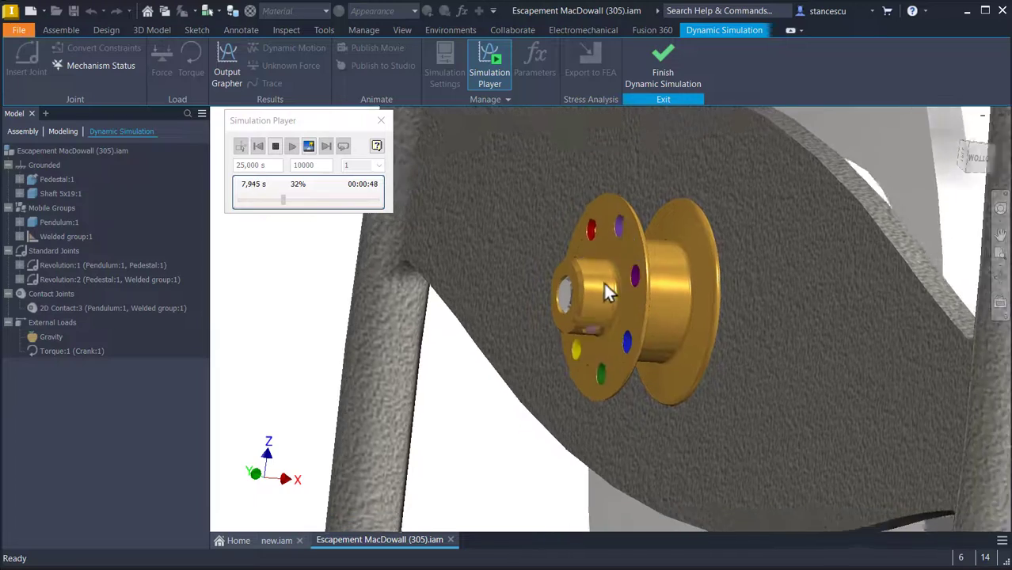
middle_click_drag(603, 282, 727, 357, "shift")
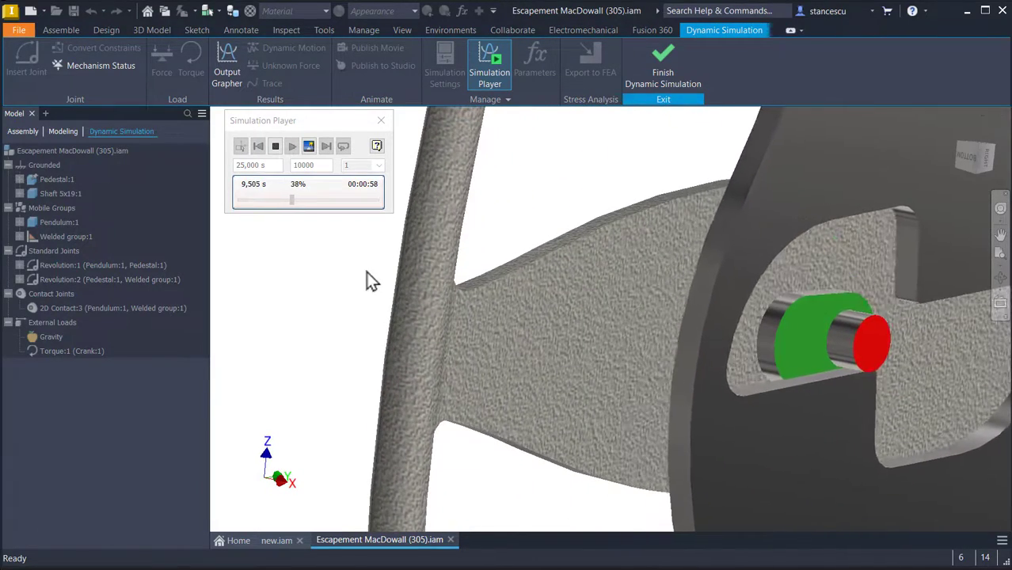
left_click(275, 147)
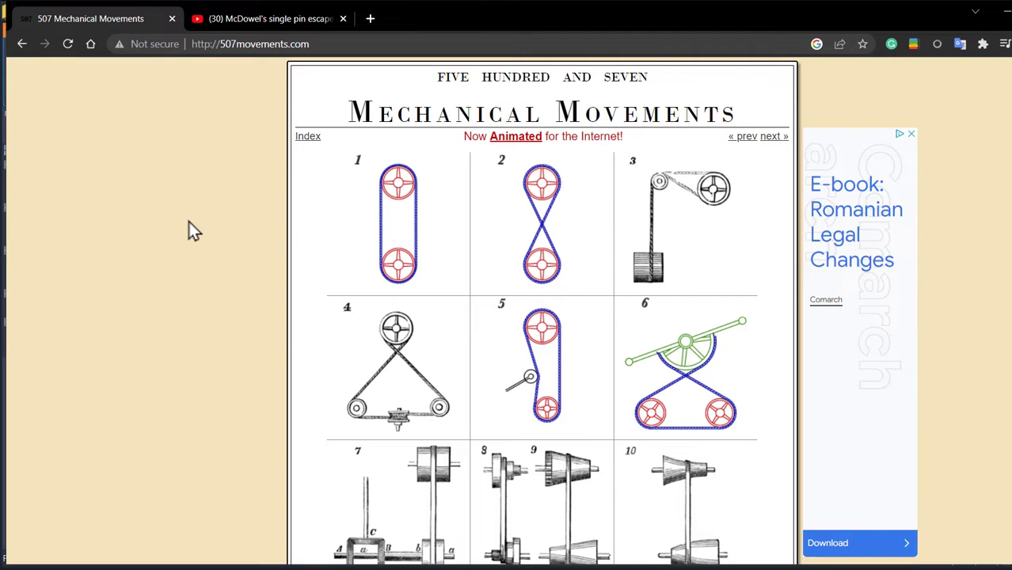
Switch to the browser and read the About page of the 507movements.com mechanical movements site.
left_click_drag(220, 43, 288, 66)
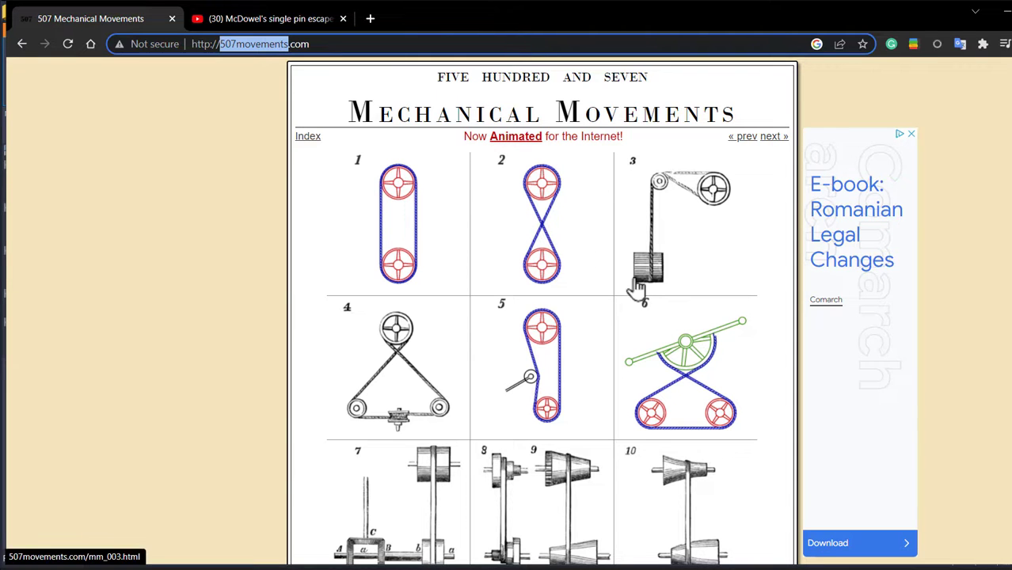
left_click(242, 267)
scroll(243, 268, "down", 2)
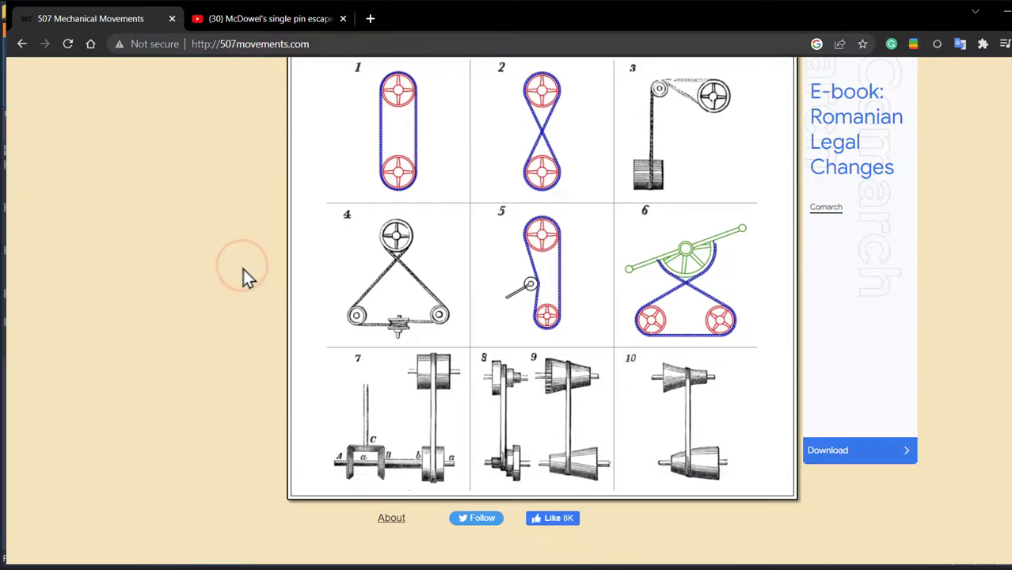
left_click(394, 521)
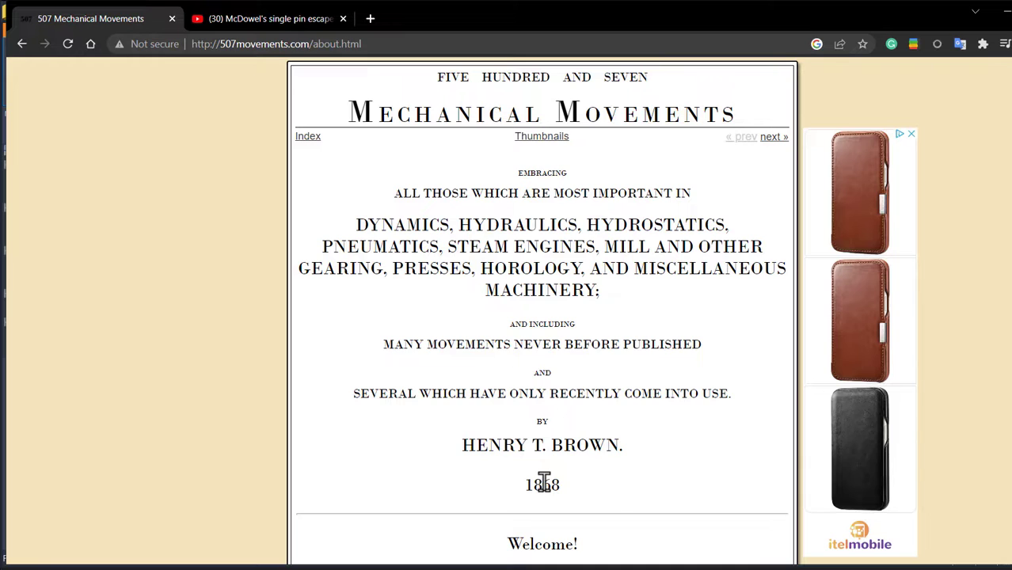
scroll(598, 366, "down", 3)
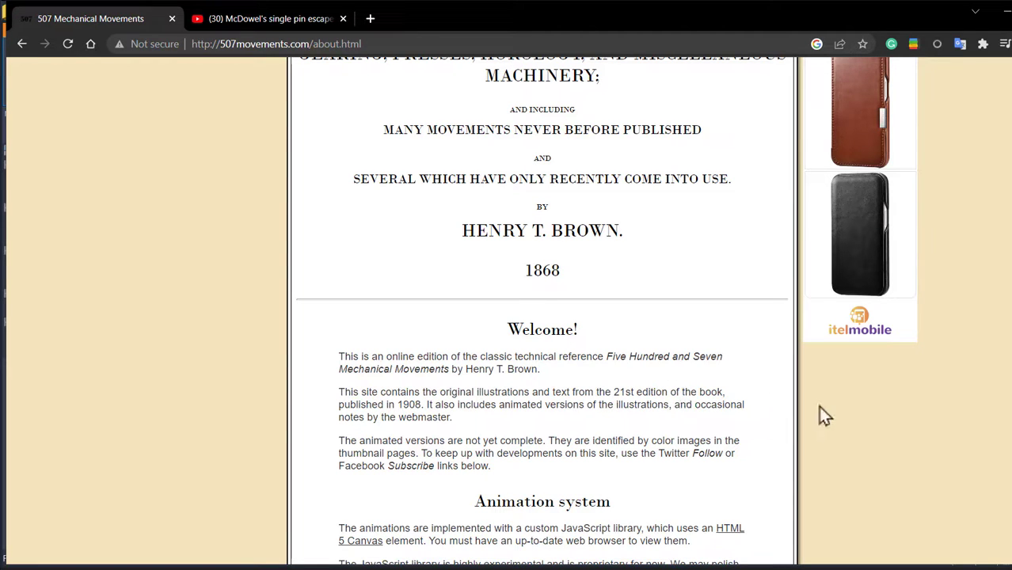
scroll(569, 426, "down", 2)
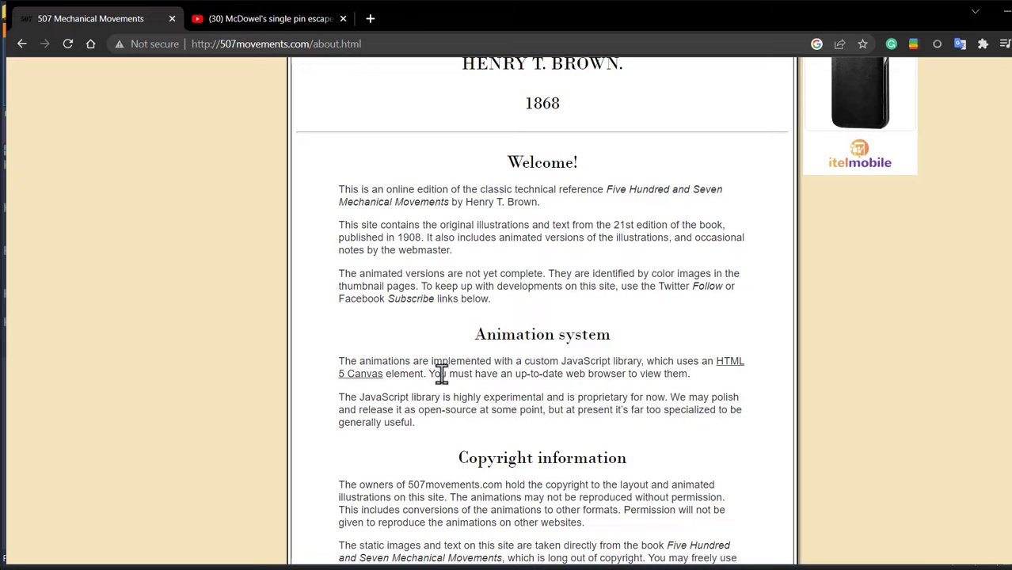
scroll(223, 342, "down", 5)
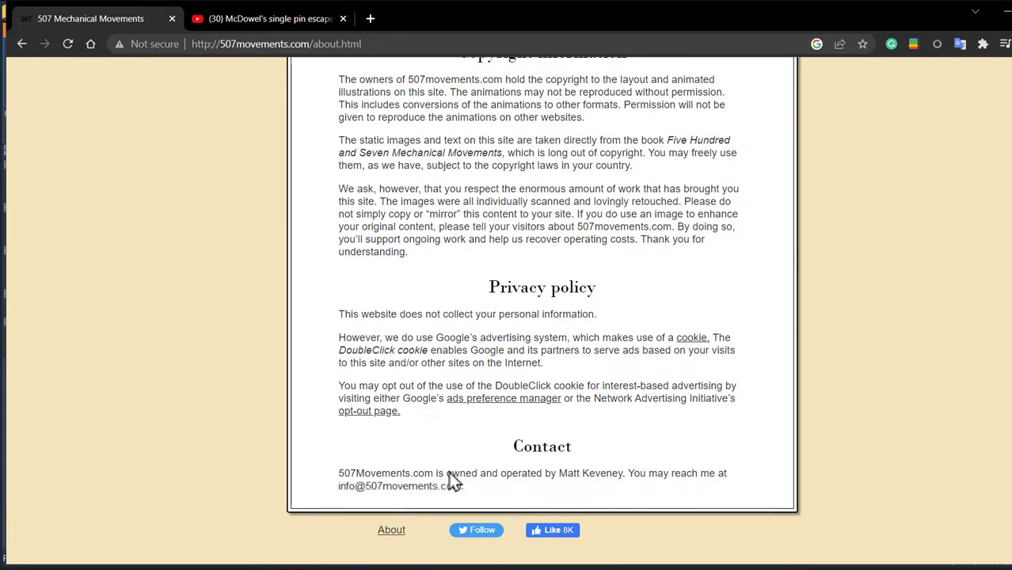
scroll(483, 386, "up", 8)
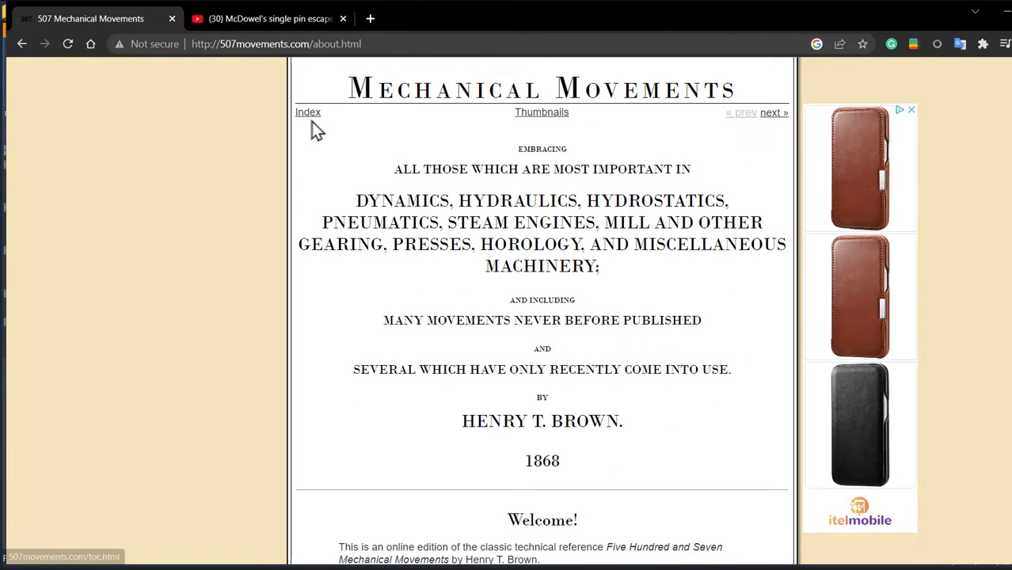
Find the escapements in the site index and examine movement 305's drawing and description.
left_click(312, 118)
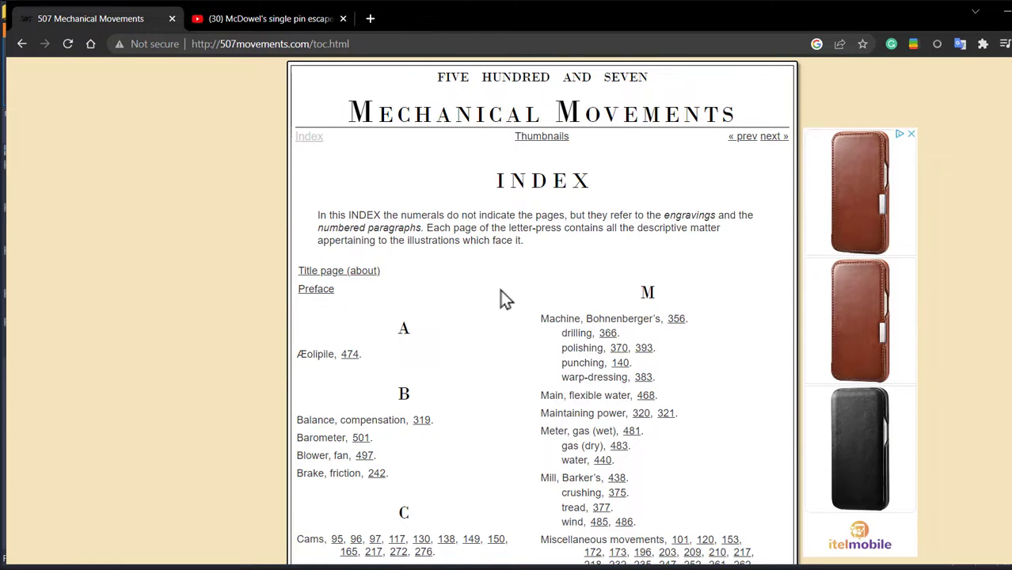
scroll(504, 298, "down", 6)
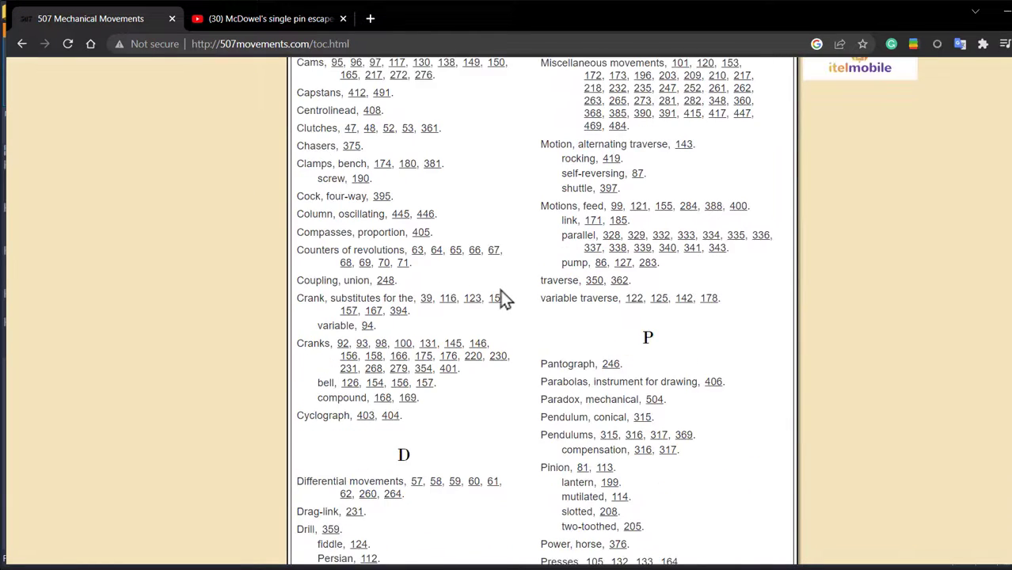
scroll(504, 299, "down", 4)
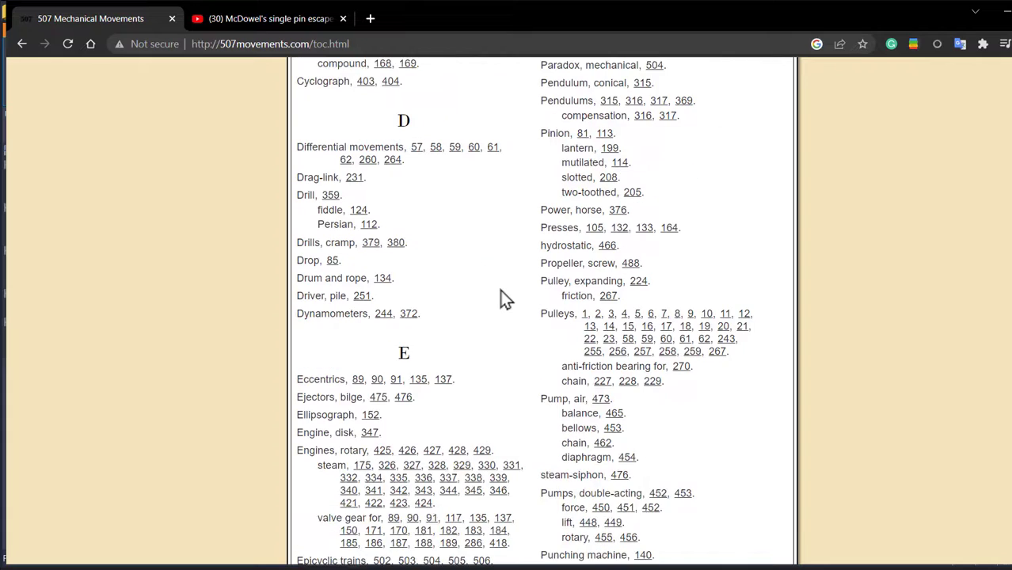
scroll(504, 298, "down", 2)
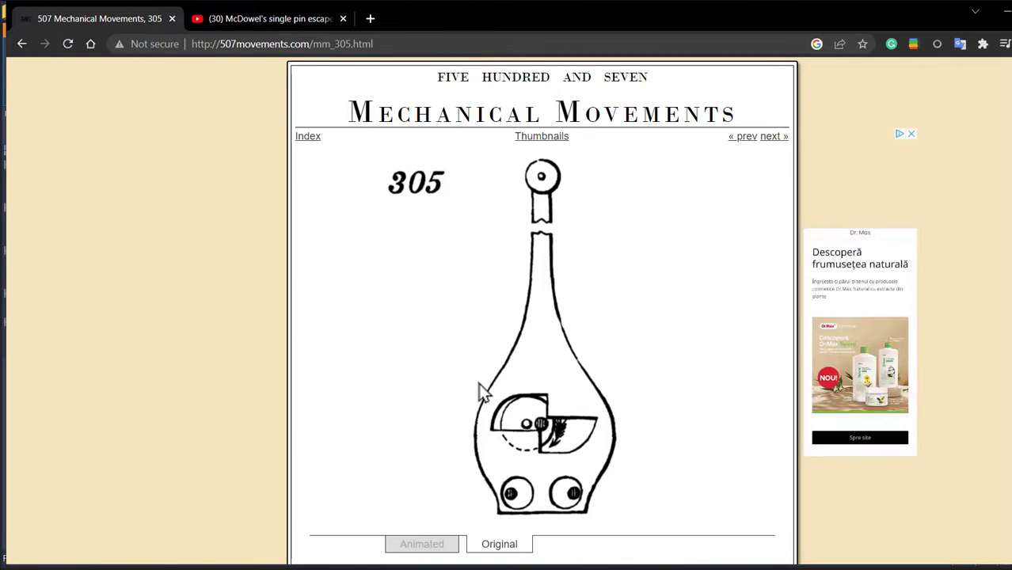
scroll(622, 325, "down", 2)
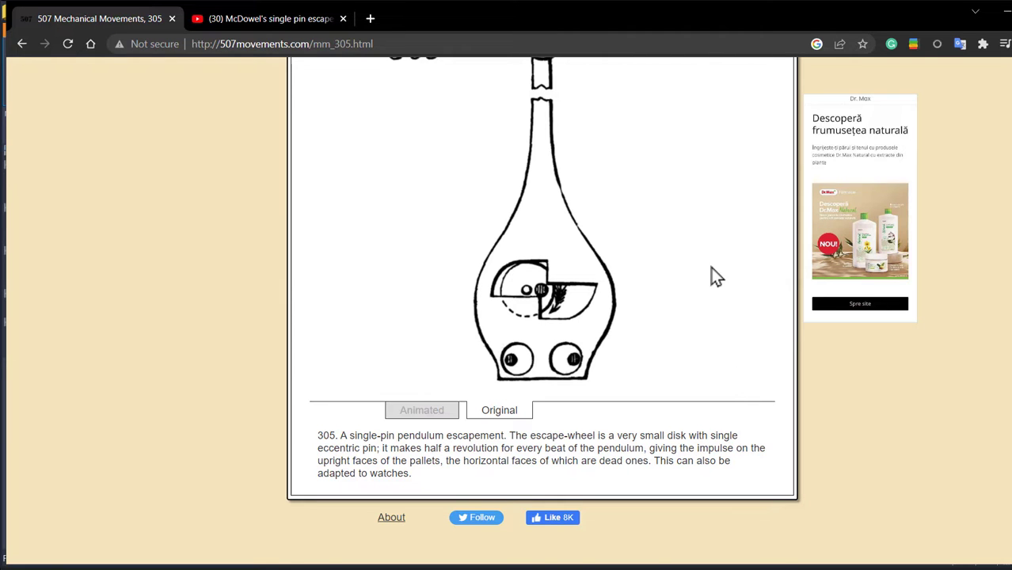
scroll(687, 280, "up", 2)
scroll(685, 293, "down", 2)
scroll(361, 245, "up", 2)
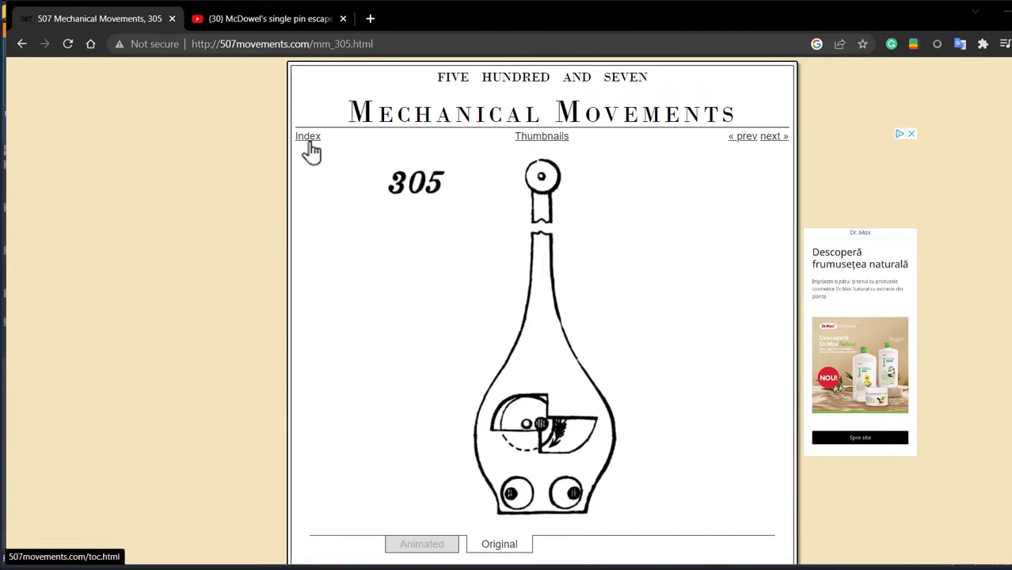
Open movement 38 from the index and compare its original drawing with the animated version.
left_click(306, 140)
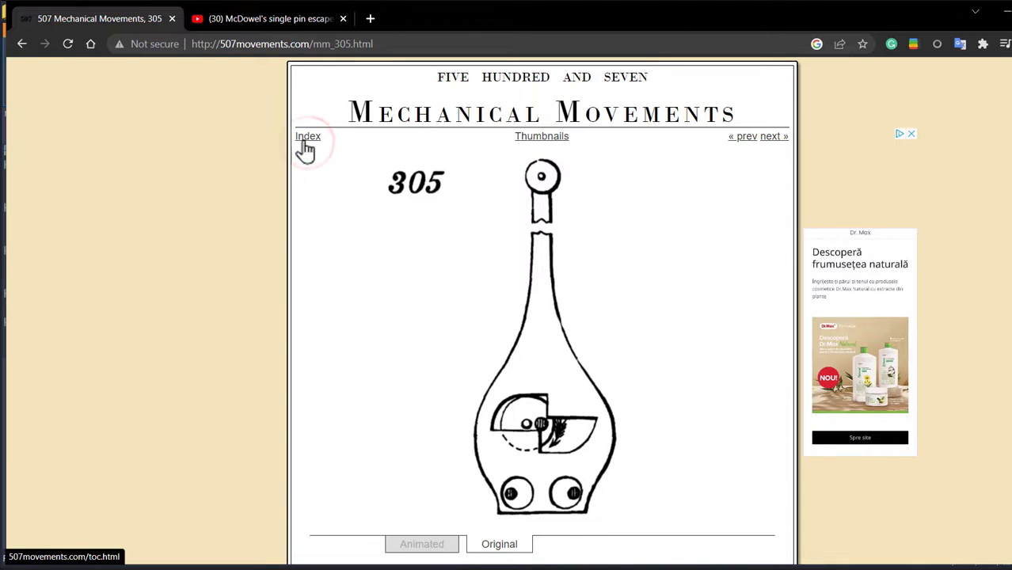
scroll(540, 301, "down", 7)
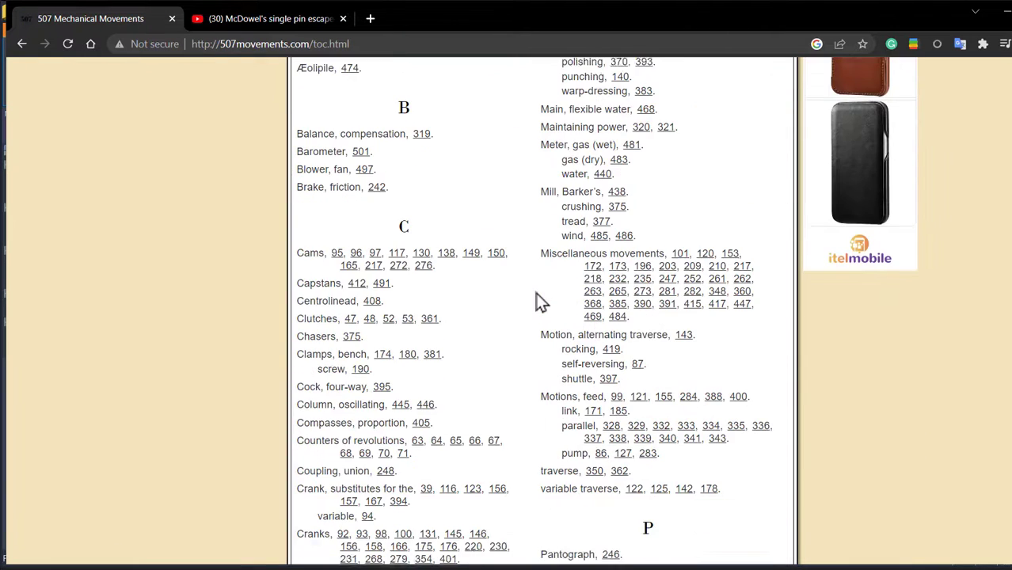
scroll(530, 315, "down", 5)
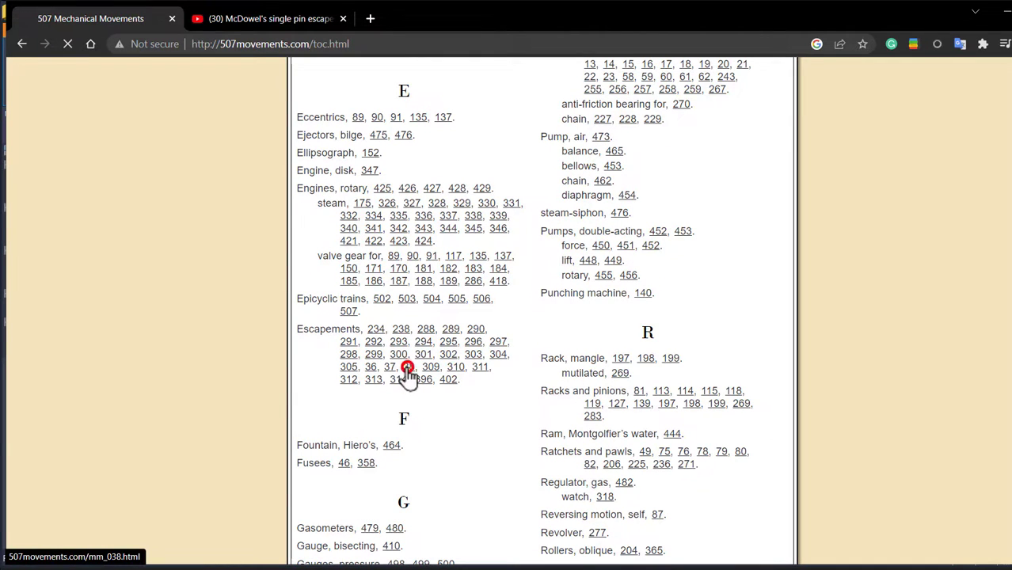
left_click(407, 370)
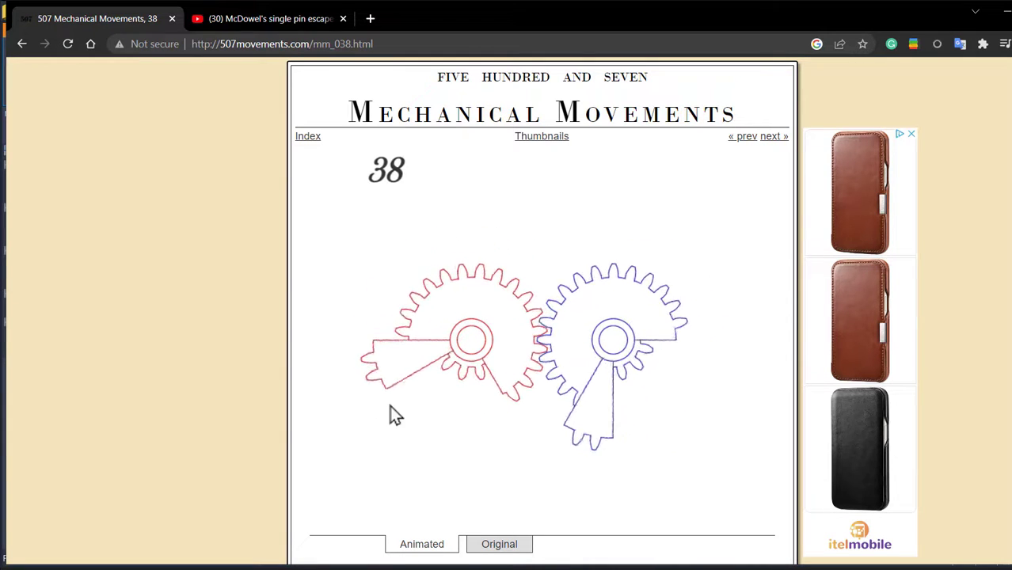
scroll(392, 413, "down", 1)
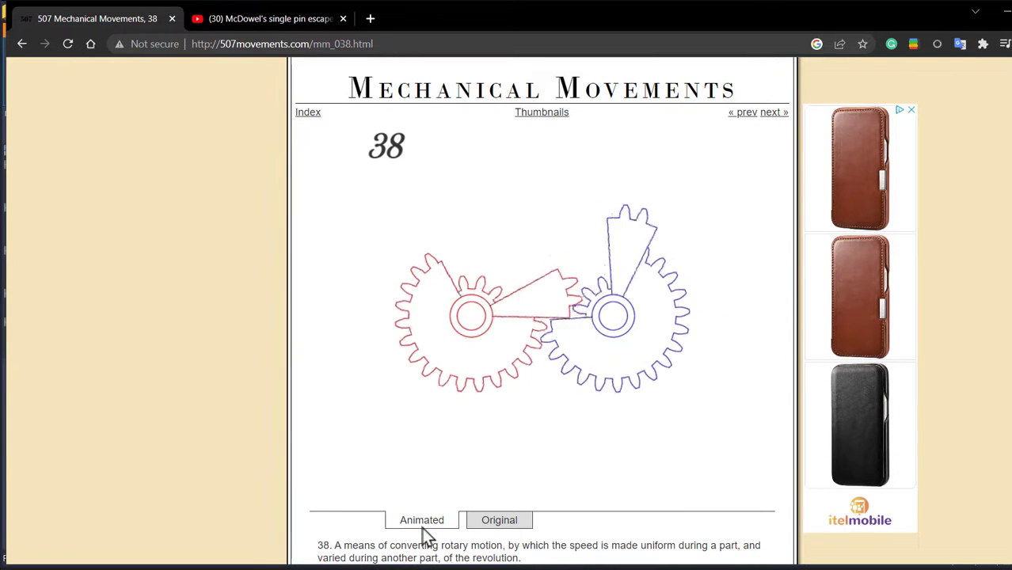
left_click(514, 522)
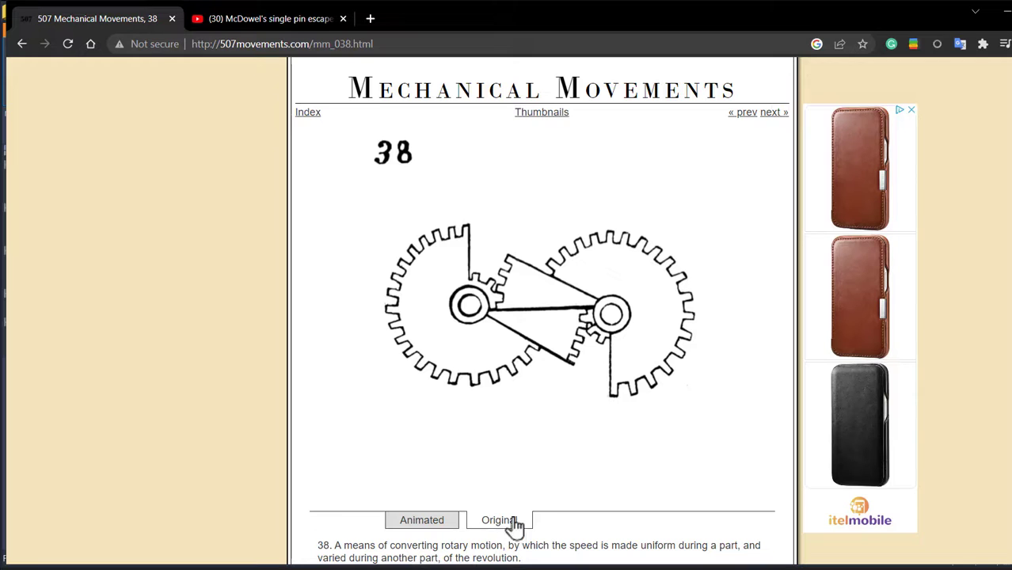
left_click(425, 523)
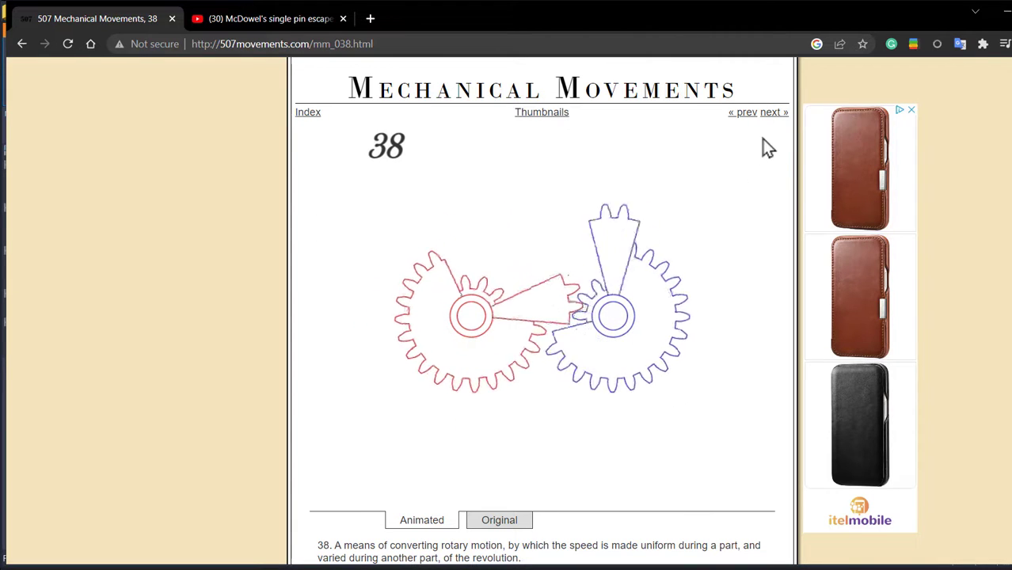
Browse the consecutive mechanical movements from 39 through 45.
left_click(774, 113)
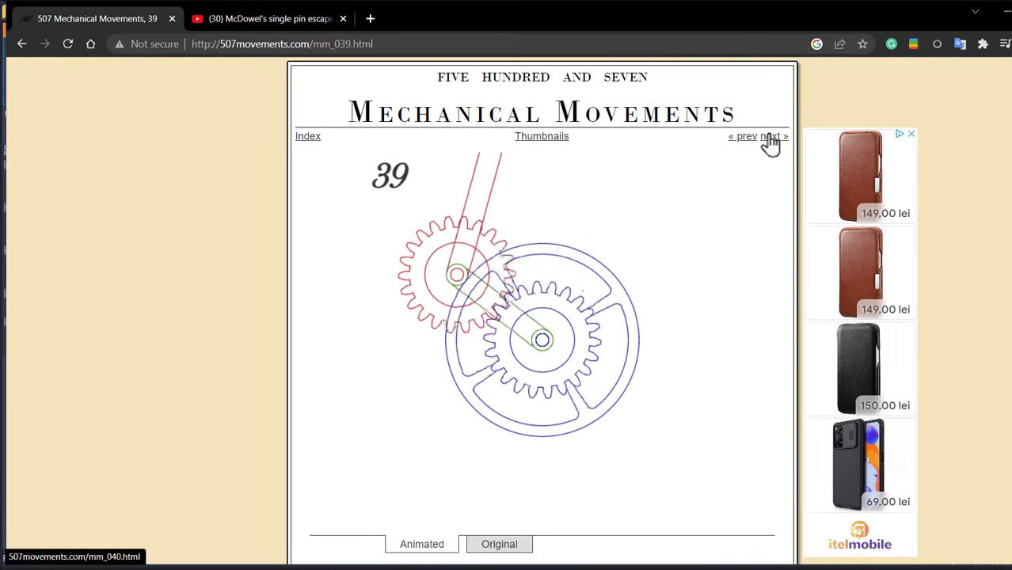
left_click(769, 138)
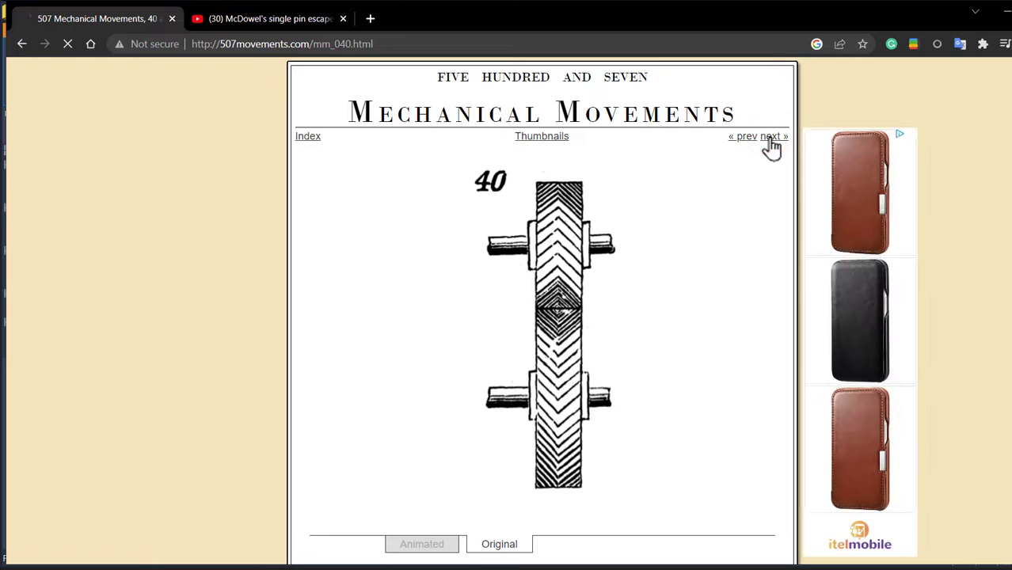
left_click(772, 137)
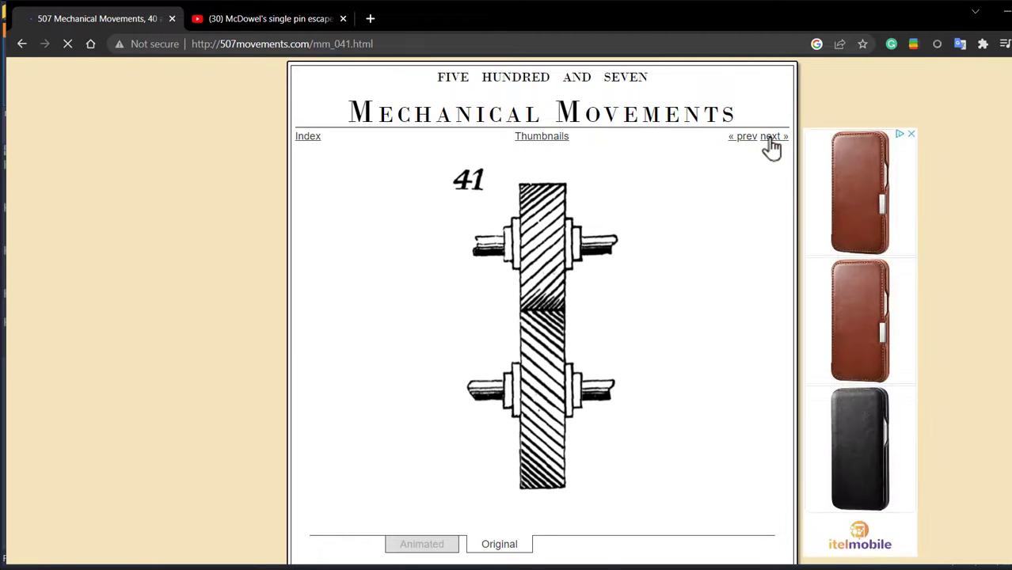
left_click(771, 138)
left_click(771, 138)
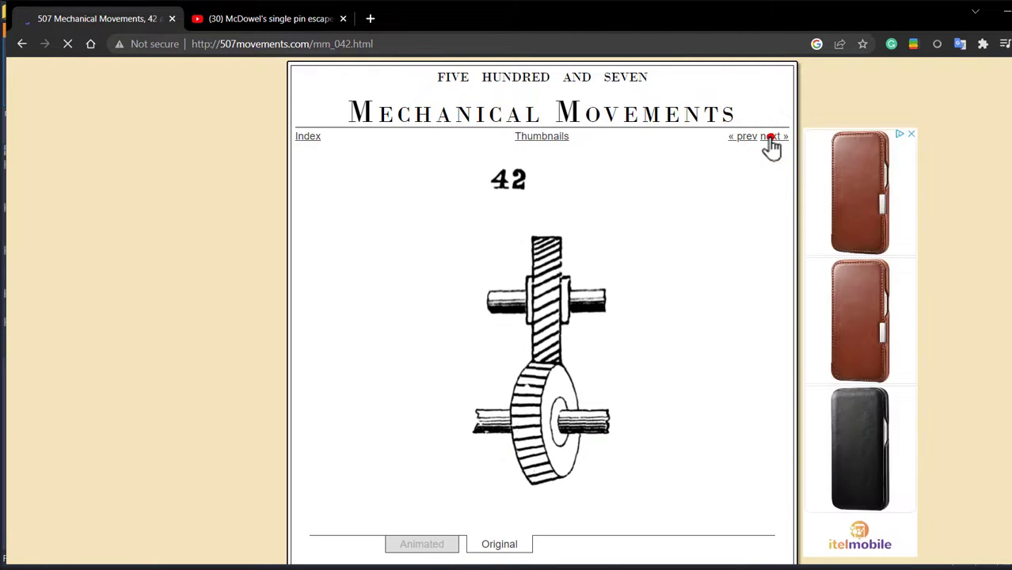
left_click(771, 137)
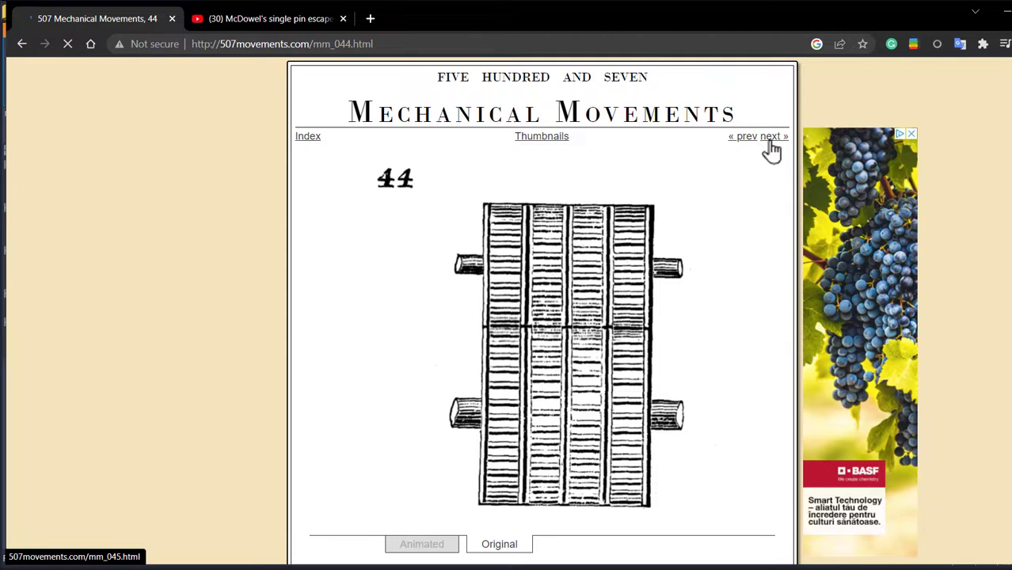
left_click(771, 139)
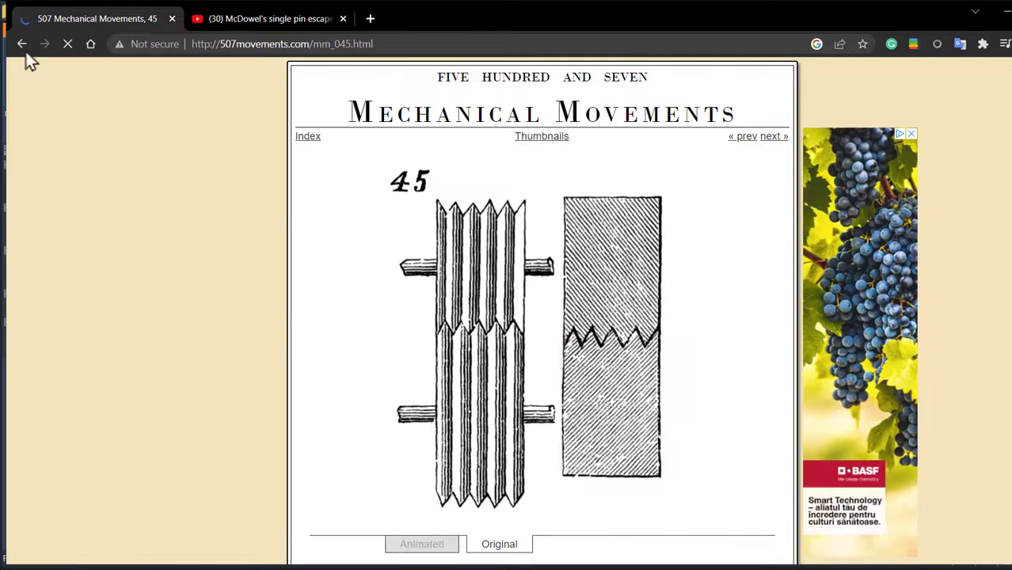
Watch the YouTube video "McDowel's single pin escapement" and pause it.
left_click(272, 19)
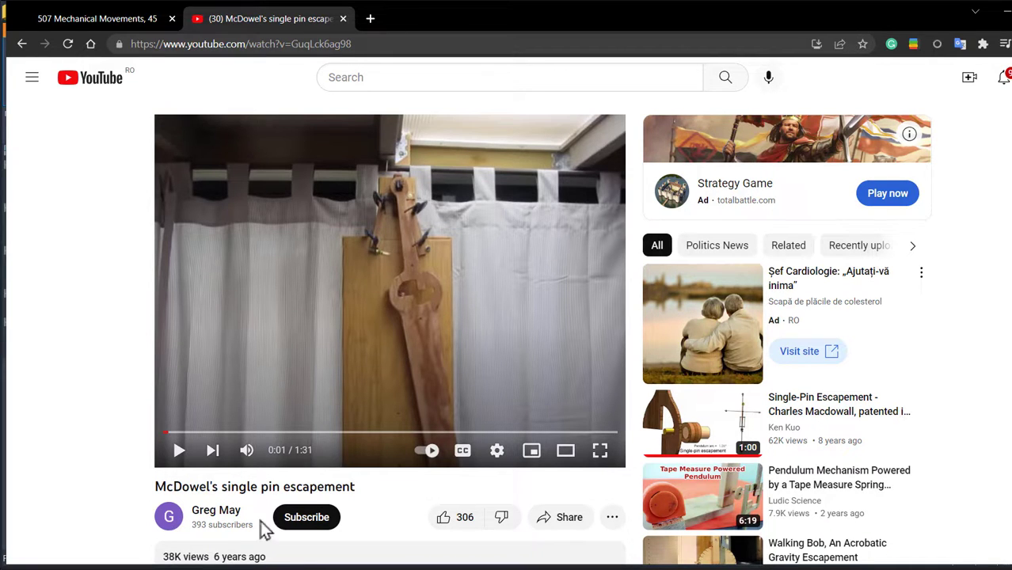
left_click(180, 450)
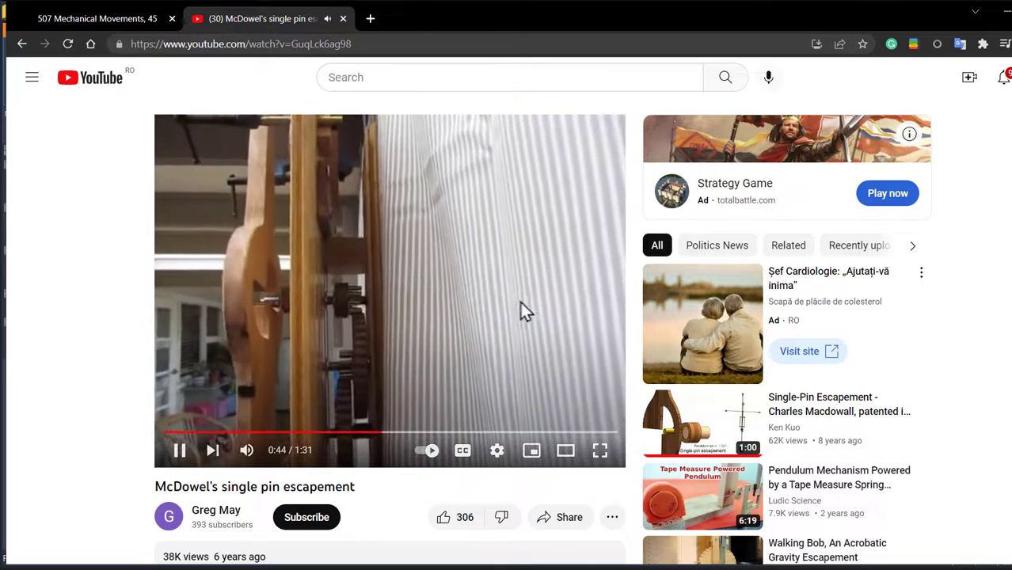
left_click(430, 324)
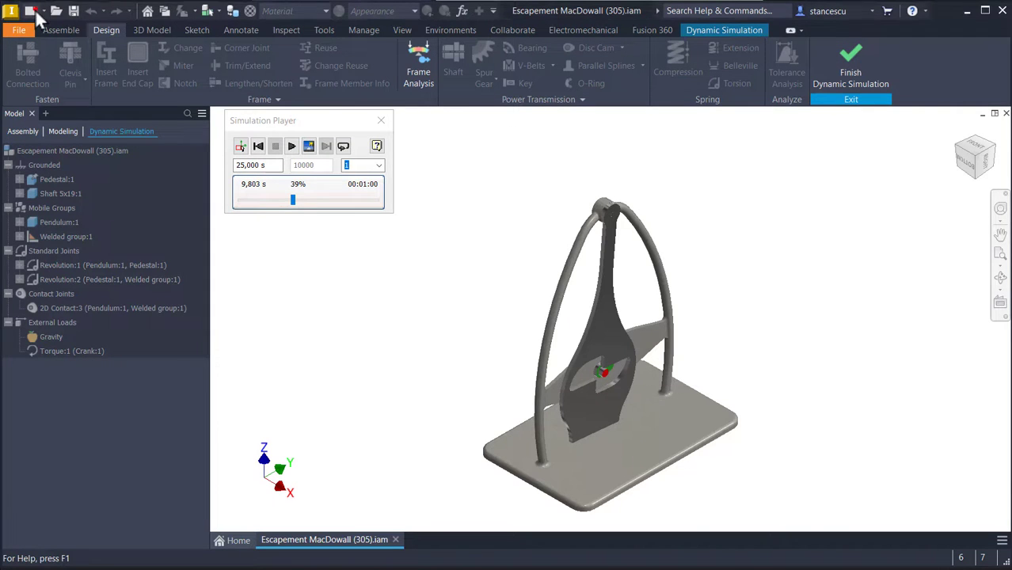
Create a new assembly from the metric Standard (mm).iam template and apply the High Contrast in-canvas color scheme.
left_click(35, 9)
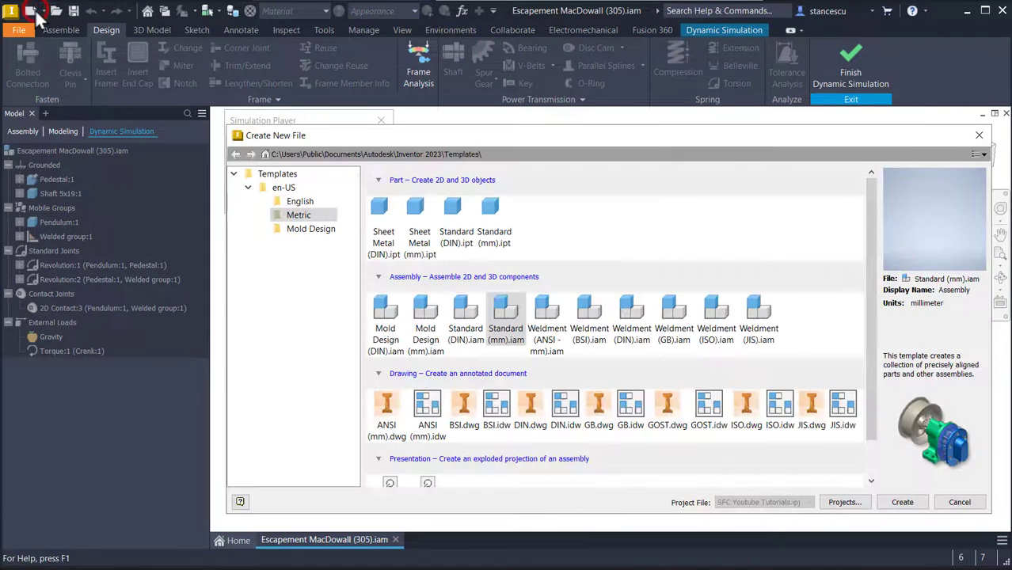
double_click(506, 307)
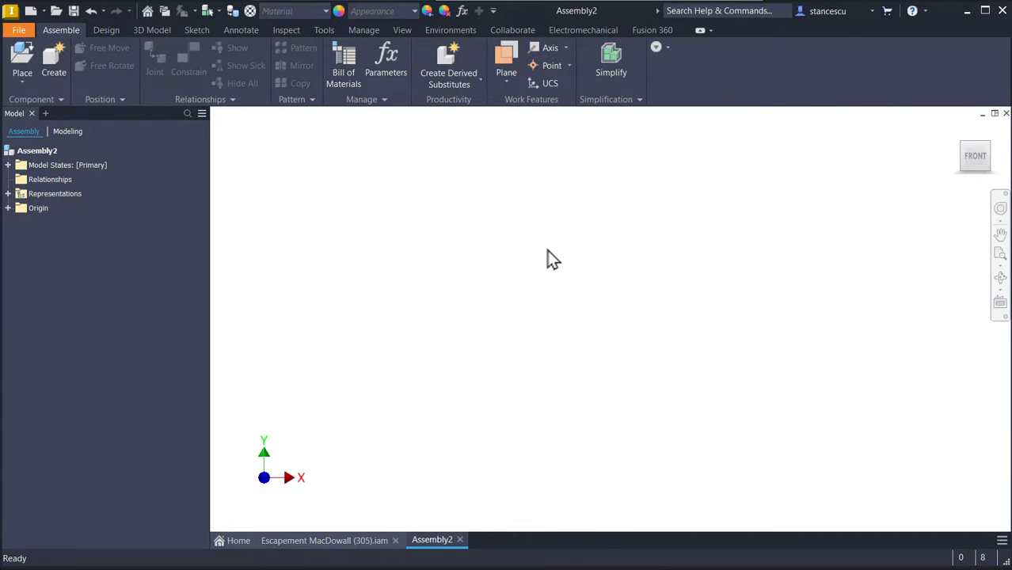
left_click(25, 34)
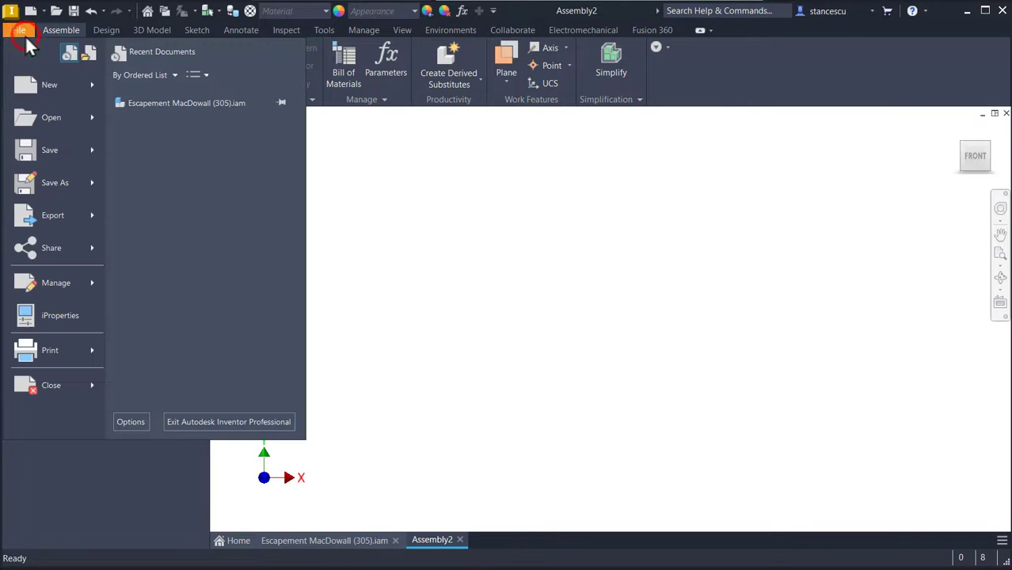
left_click(132, 422)
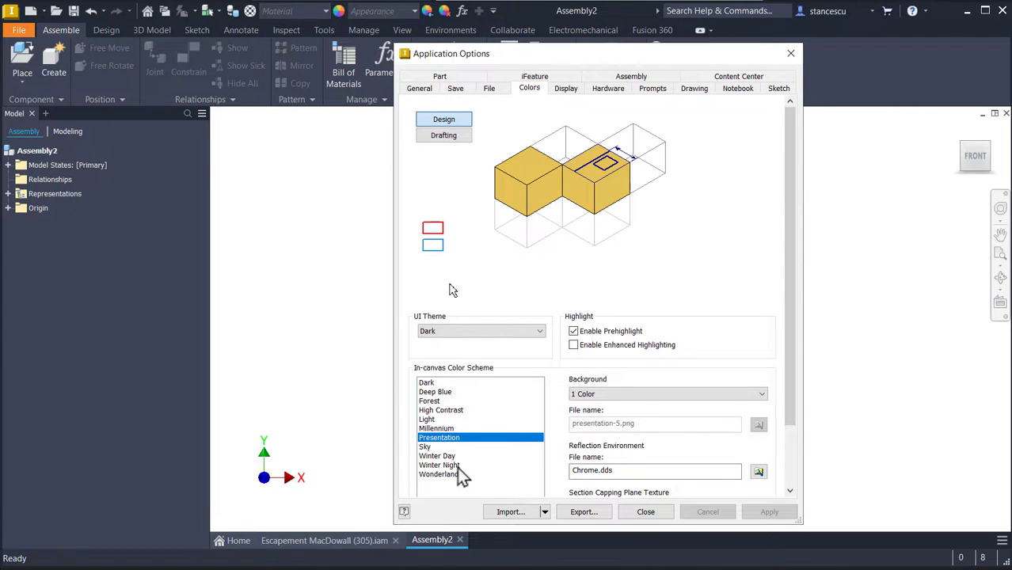
left_click(445, 410)
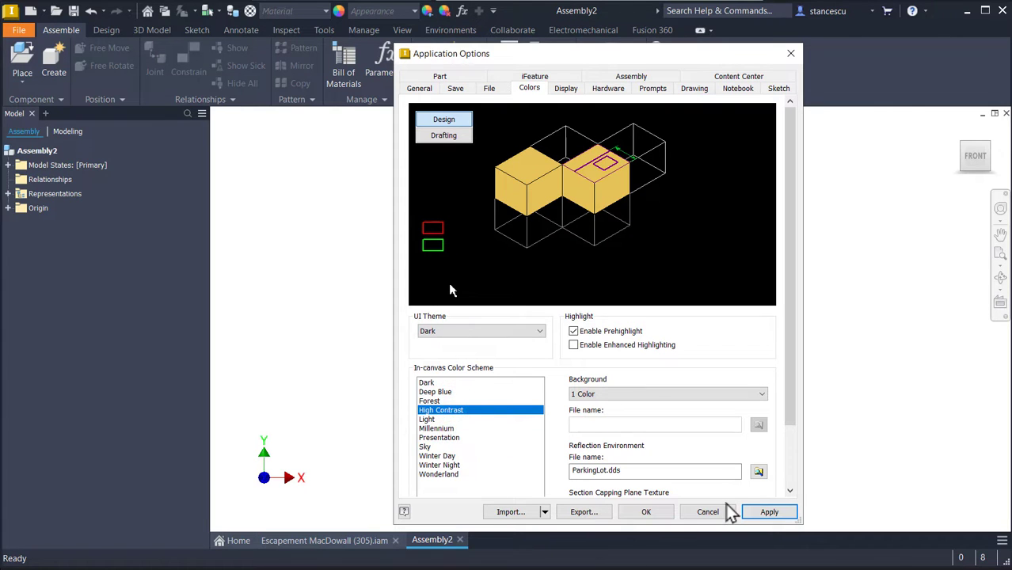
left_click(765, 513)
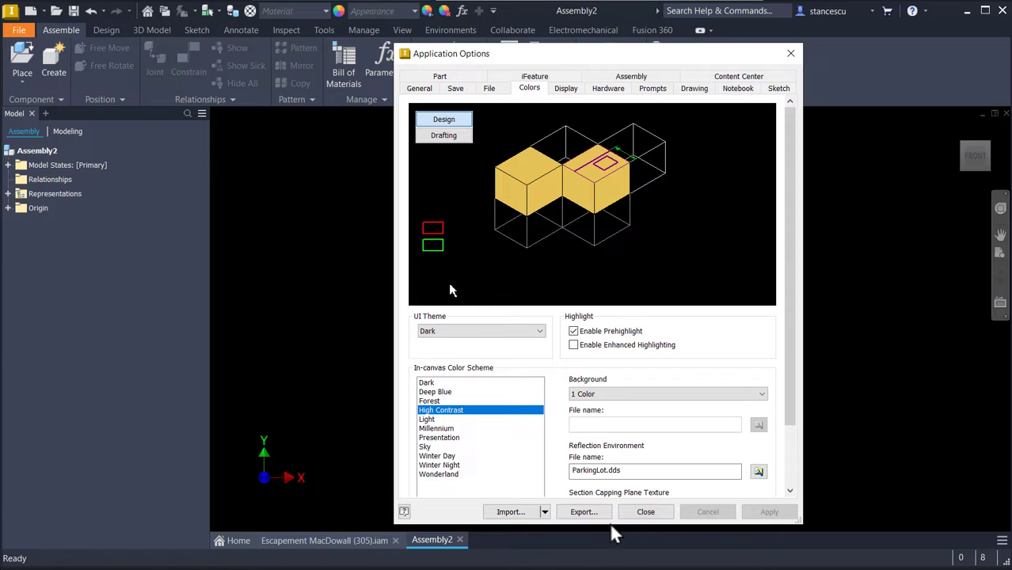
left_click(661, 513)
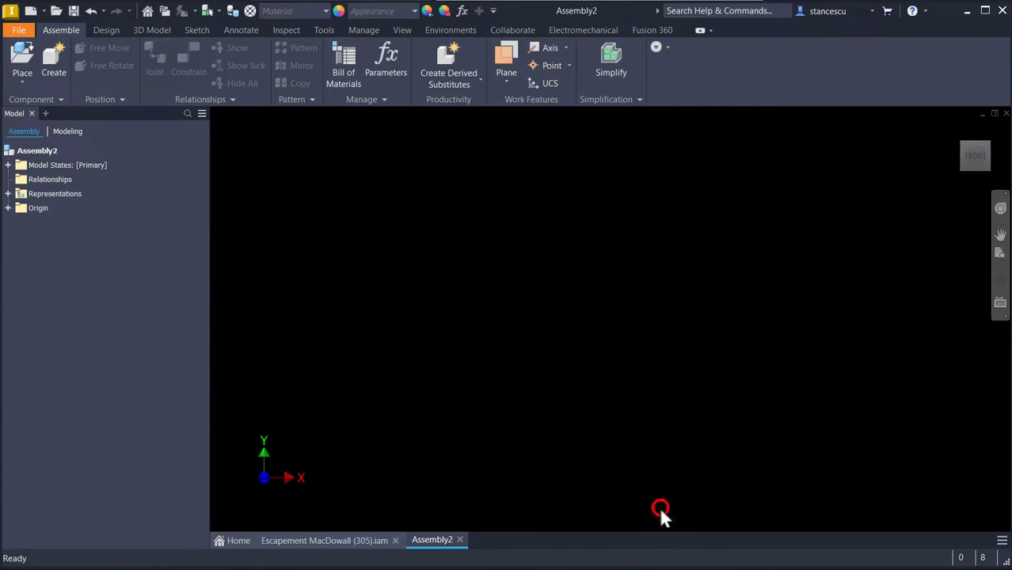
left_click(333, 201)
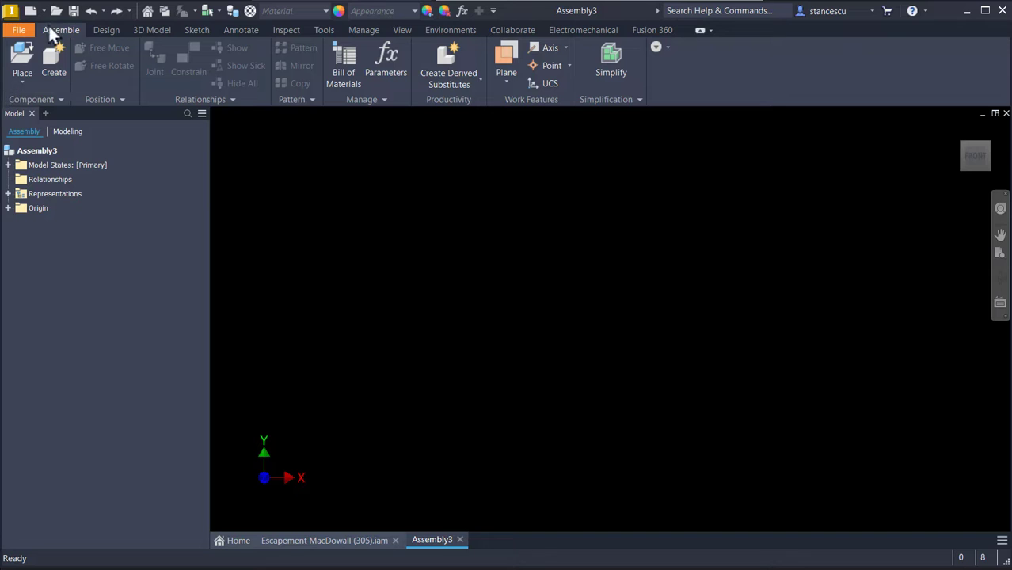
Place one instance of Pedestal.ipt grounded at the assembly origin.
left_click(24, 55)
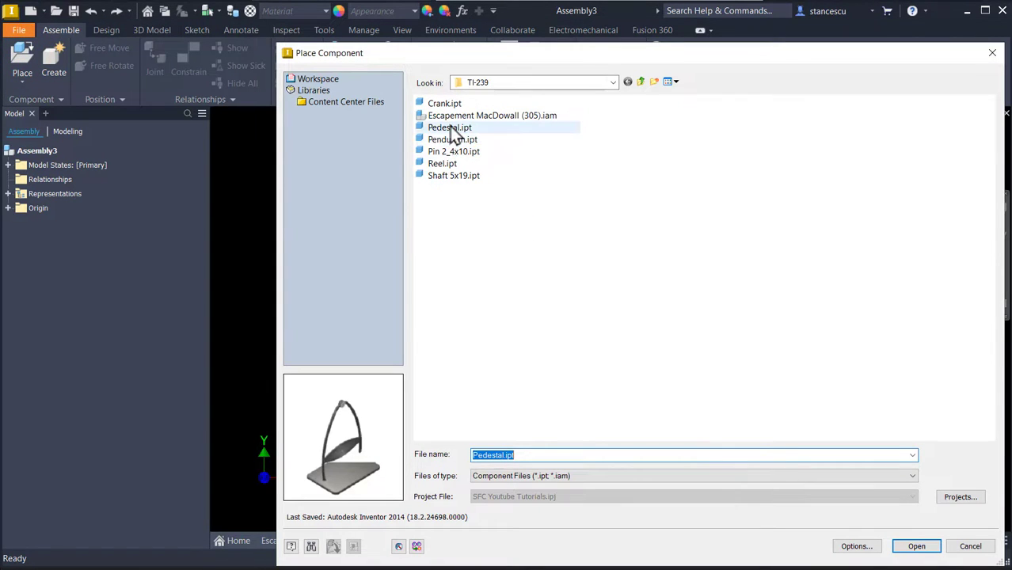
double_click(451, 129)
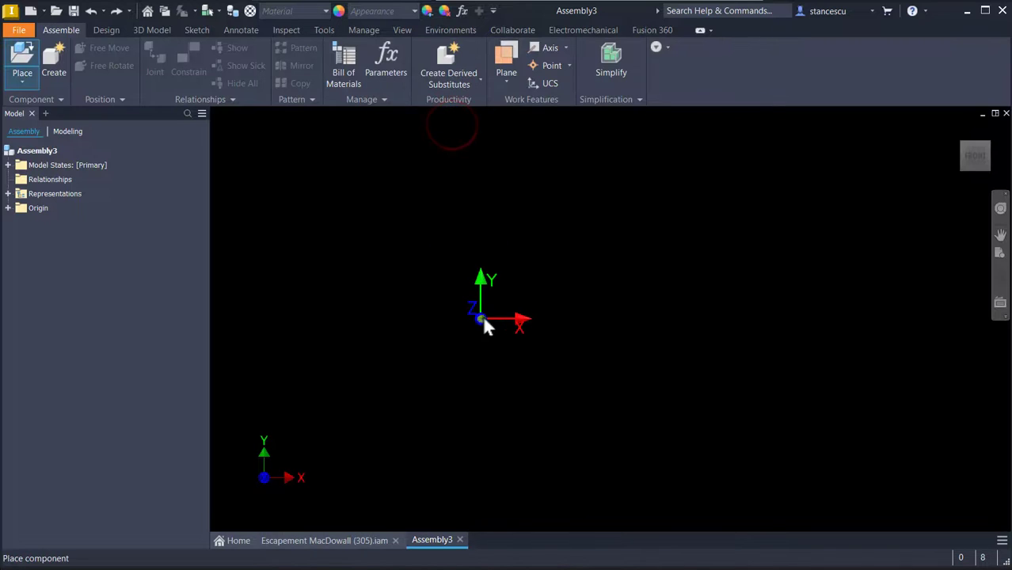
right_click(481, 319)
left_click(522, 343)
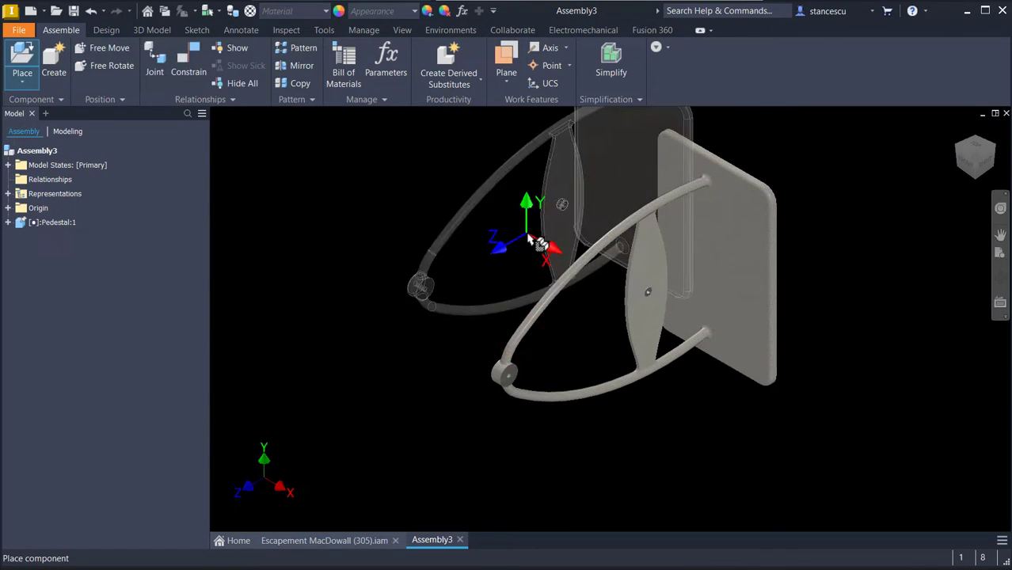
key("Escape")
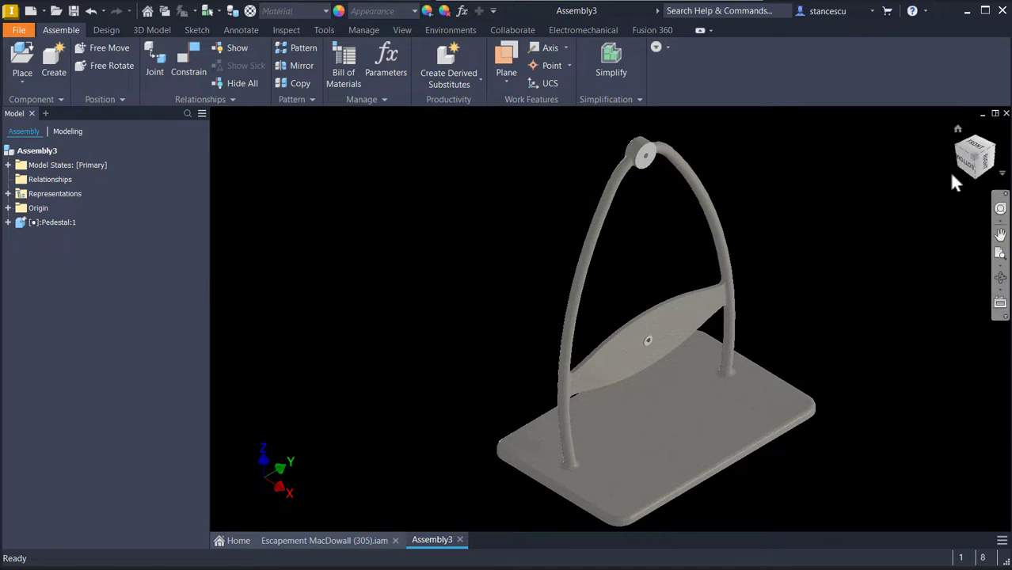
Show the pedestal standing upright in an isometric view and set the current view as home with Fit to View.
left_click(978, 160)
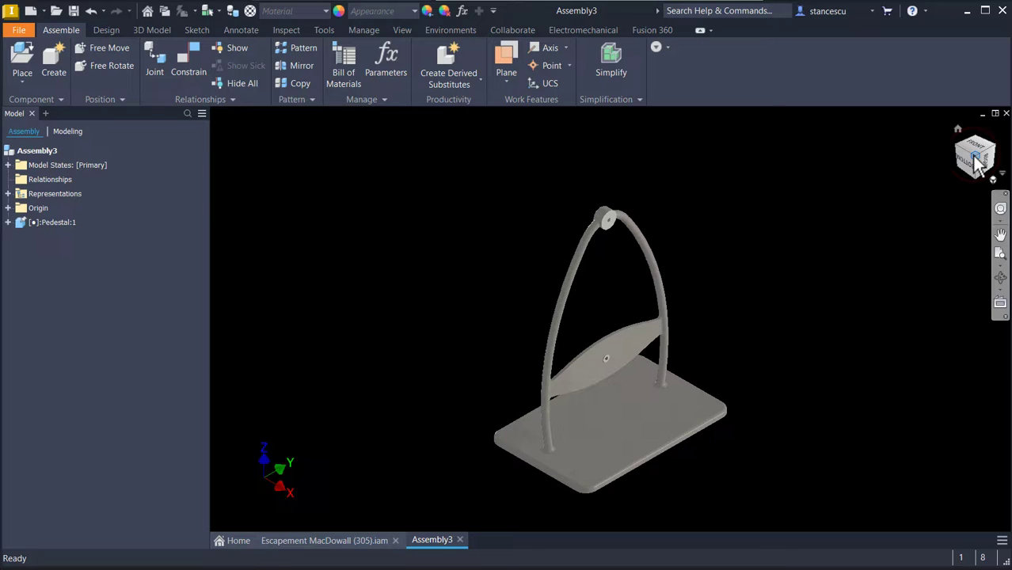
right_click(979, 162)
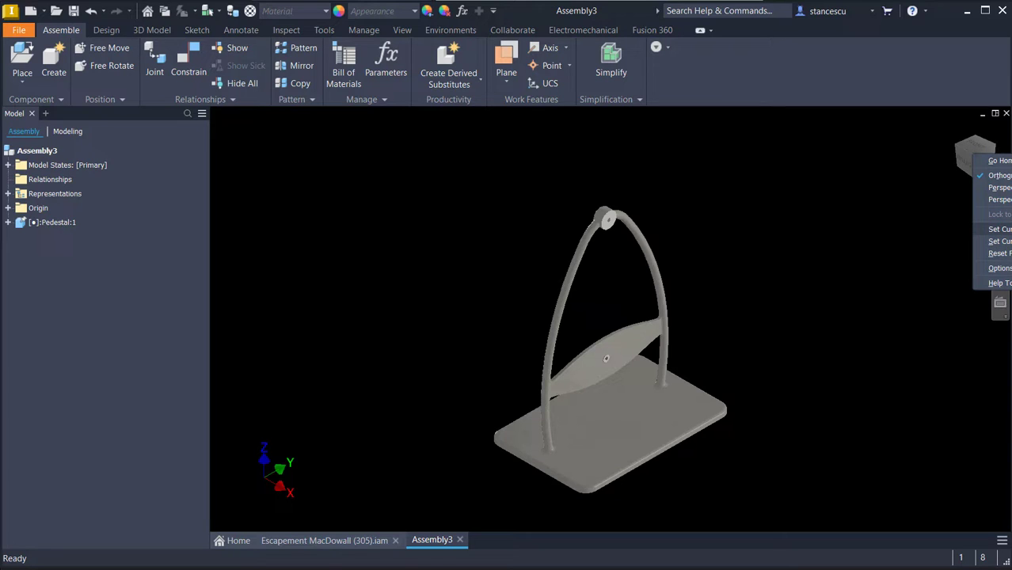
left_click(1010, 228)
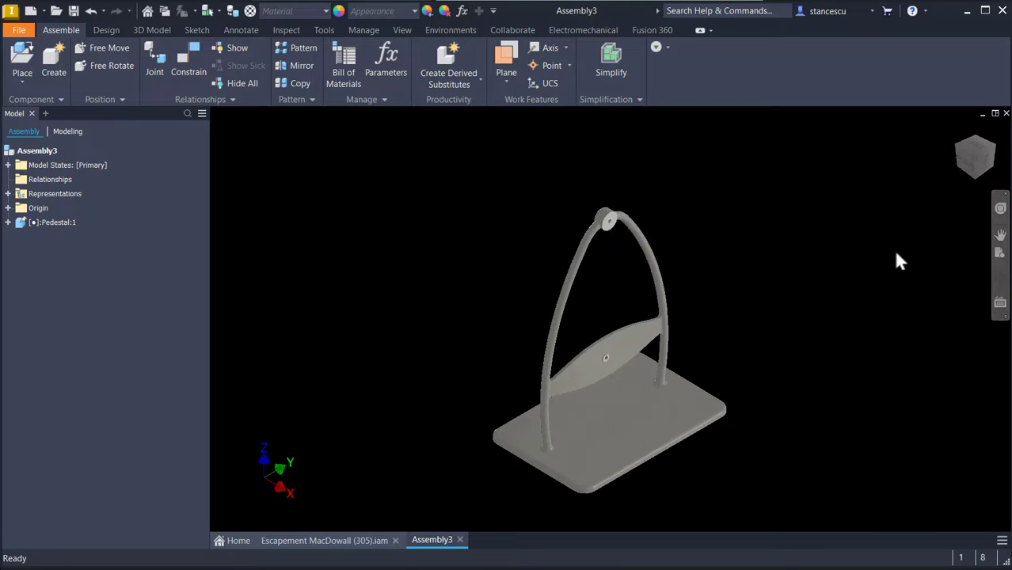
middle_click_drag(897, 253, 844, 273, "shift")
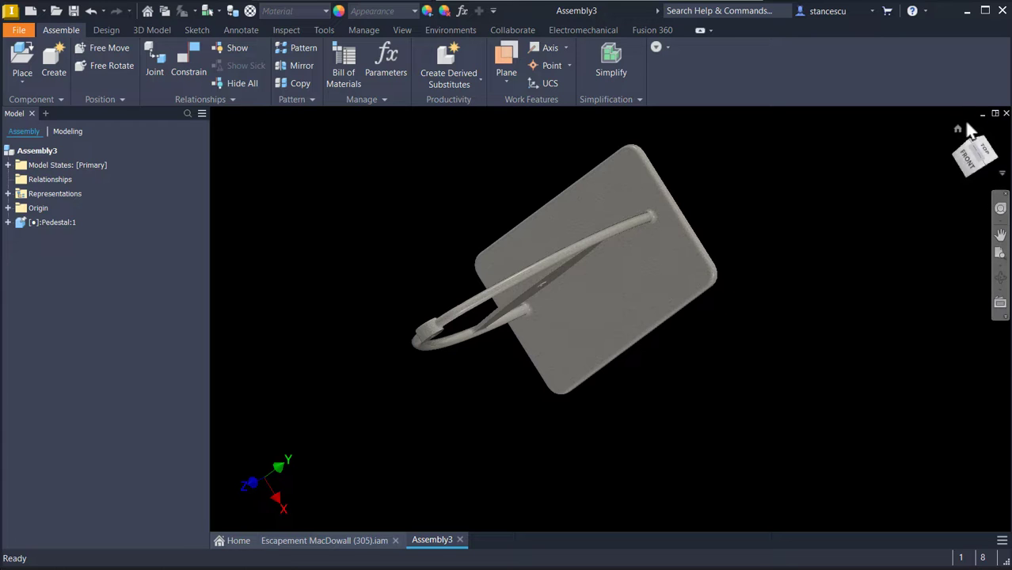
left_click(959, 130)
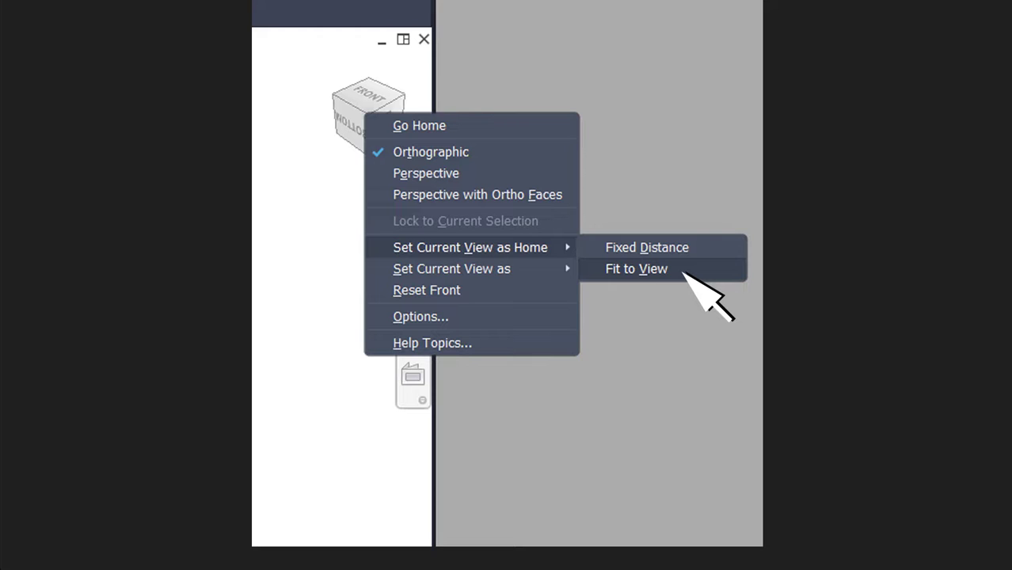
left_click(636, 269)
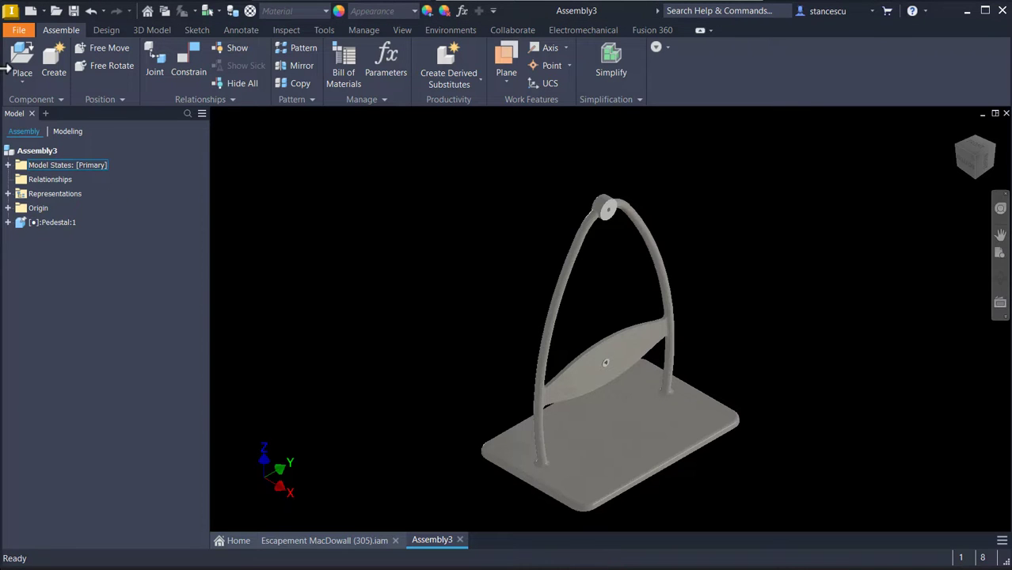
Place one instance of Crank.ipt near the pedestal's arch, above the crossbar.
left_click(21, 69)
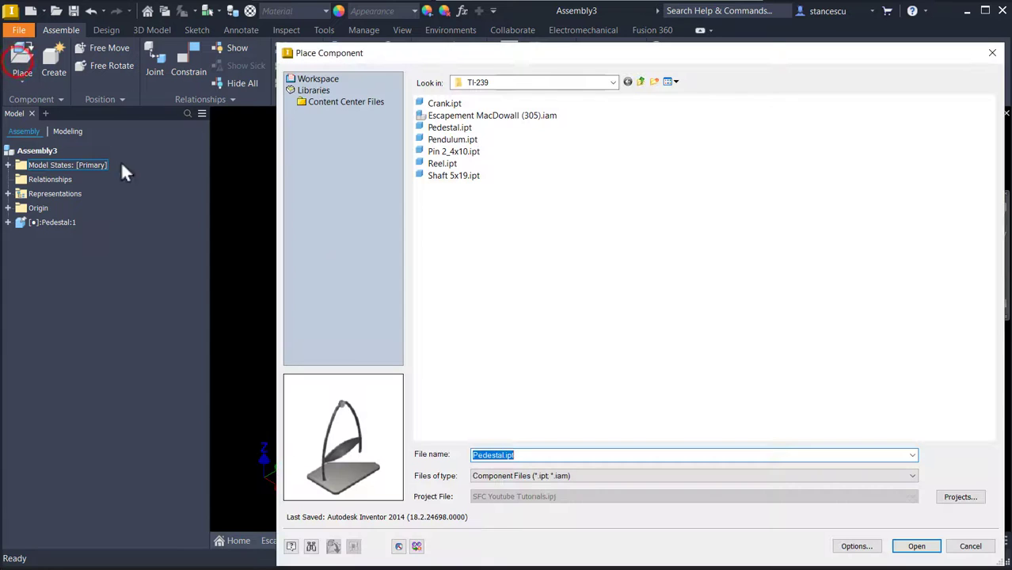
double_click(458, 106)
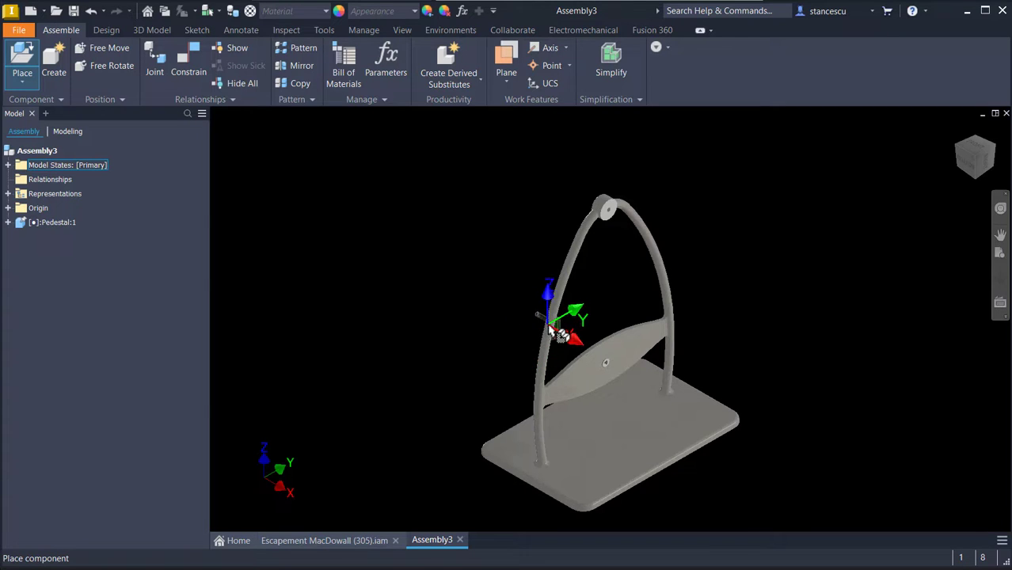
left_click(553, 330)
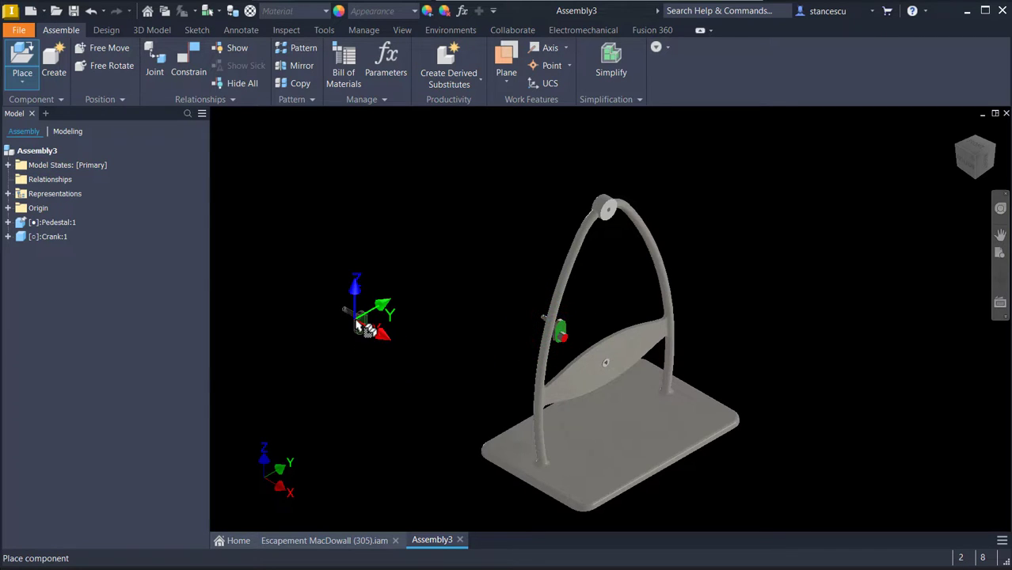
key("Escape")
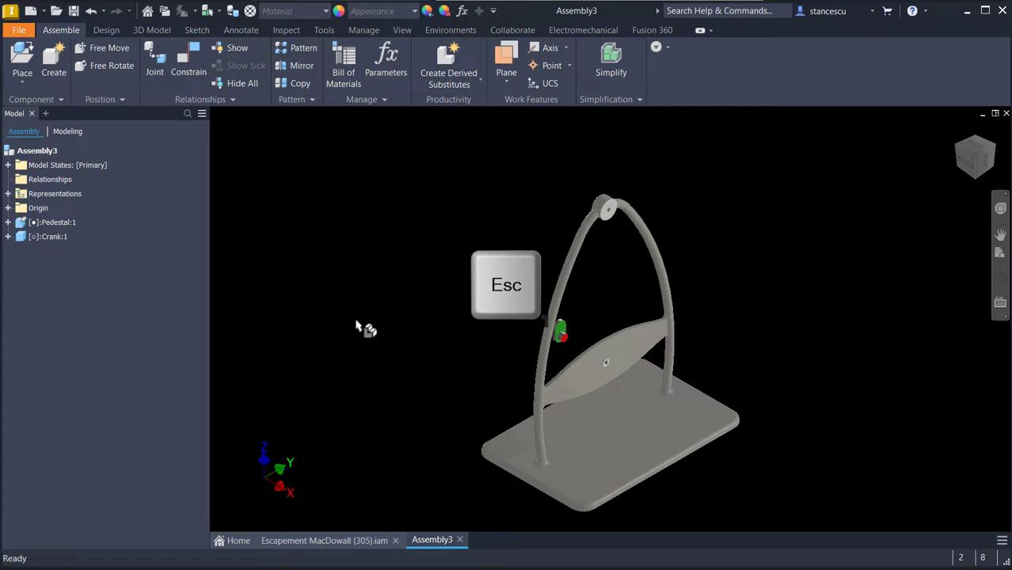
Place one instance of Pendulum.ipt in the free space beside the pedestal.
key("p")
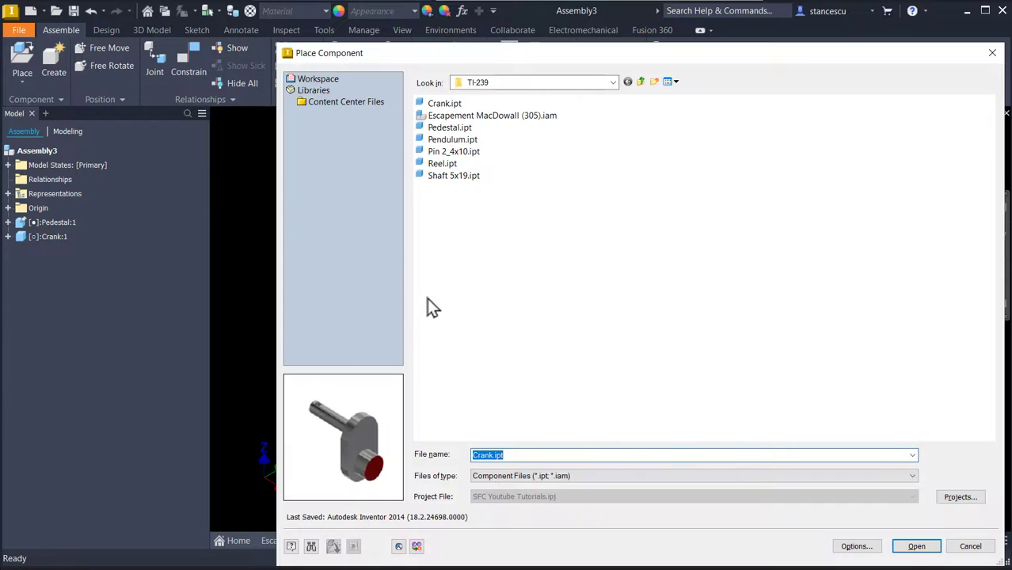
double_click(456, 143)
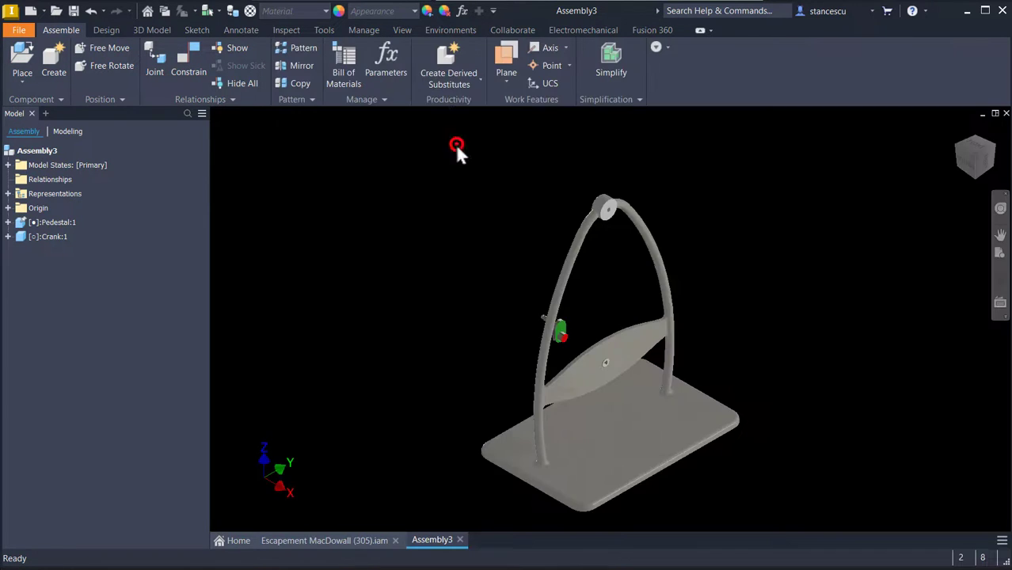
left_click(730, 271)
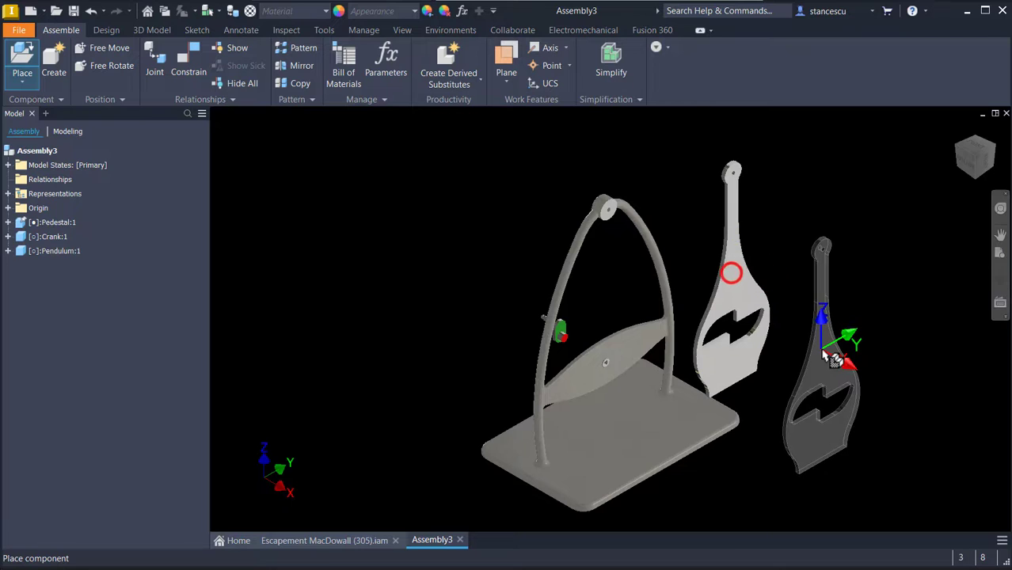
key("Escape")
Insert a single Pin 2_4x10.ipt into the assembly, close to the crank.
key("p")
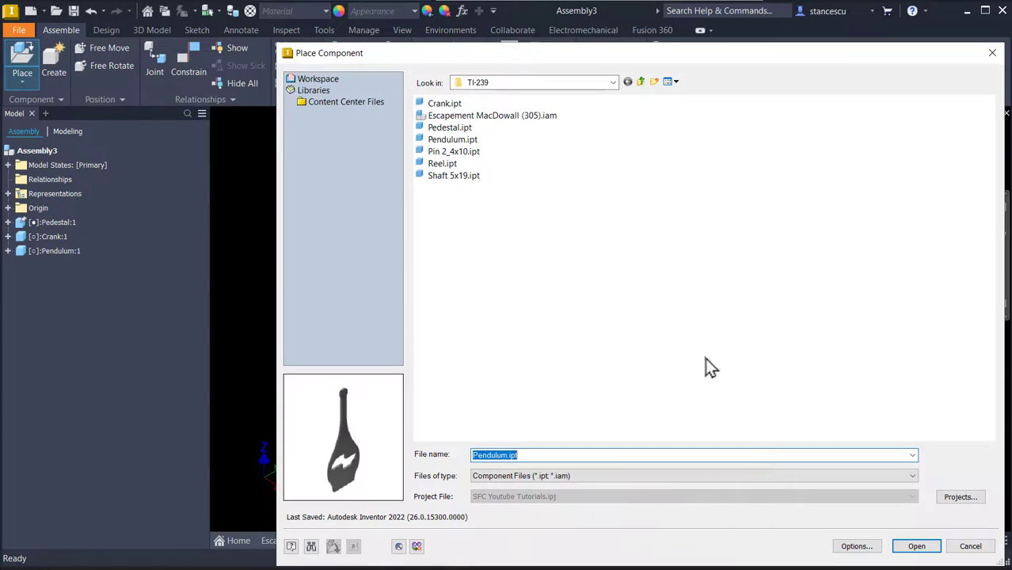
double_click(452, 152)
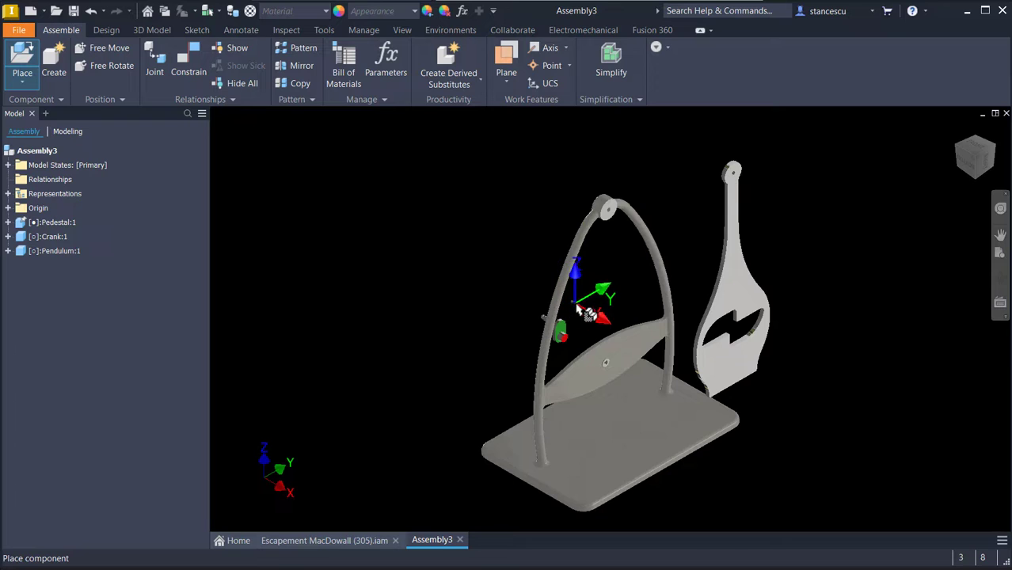
left_click(575, 302)
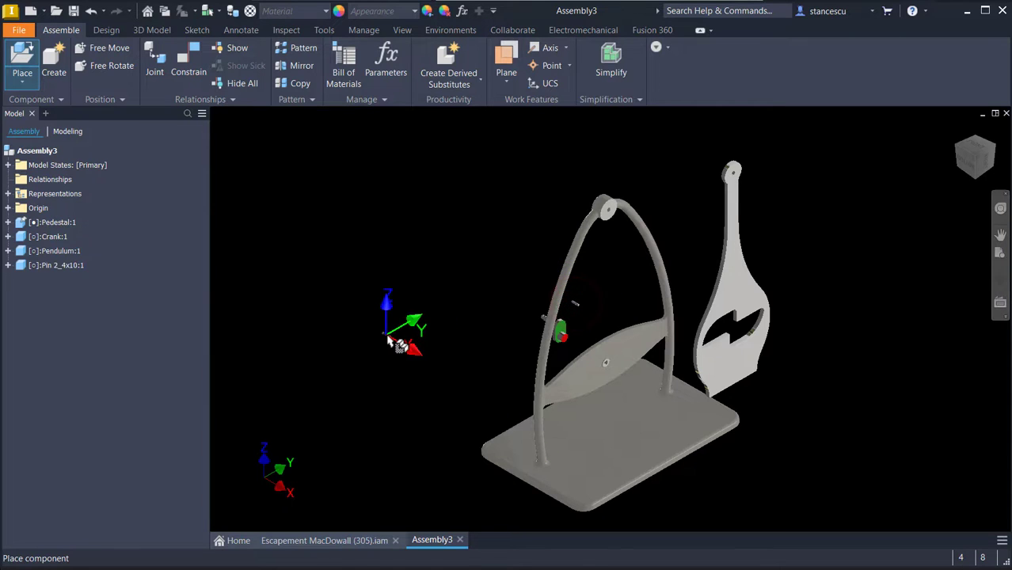
key("Escape")
Insert a single Reel.ipt into the assembly, outside the pedestal's arch near the crank.
key("p")
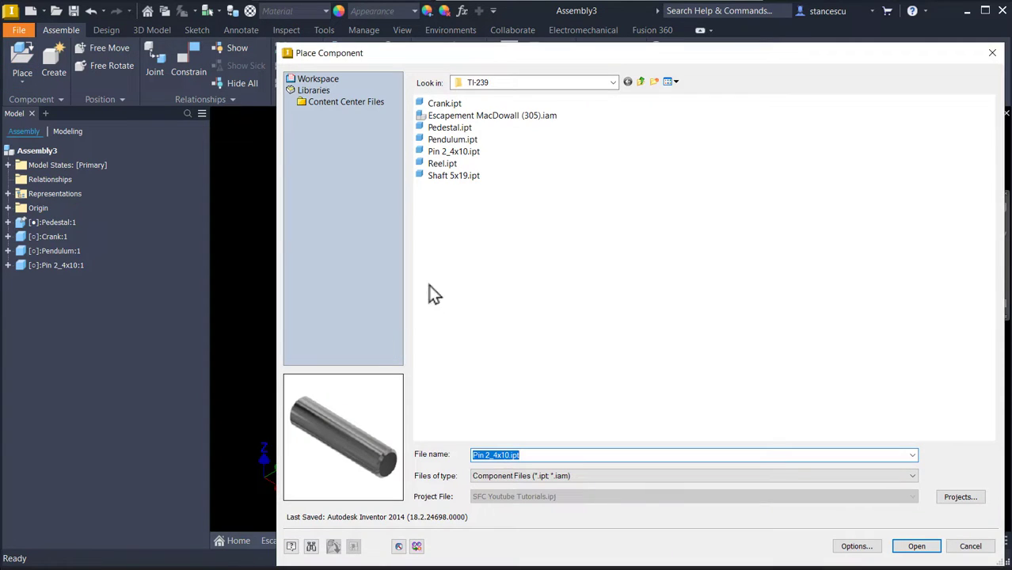
double_click(439, 164)
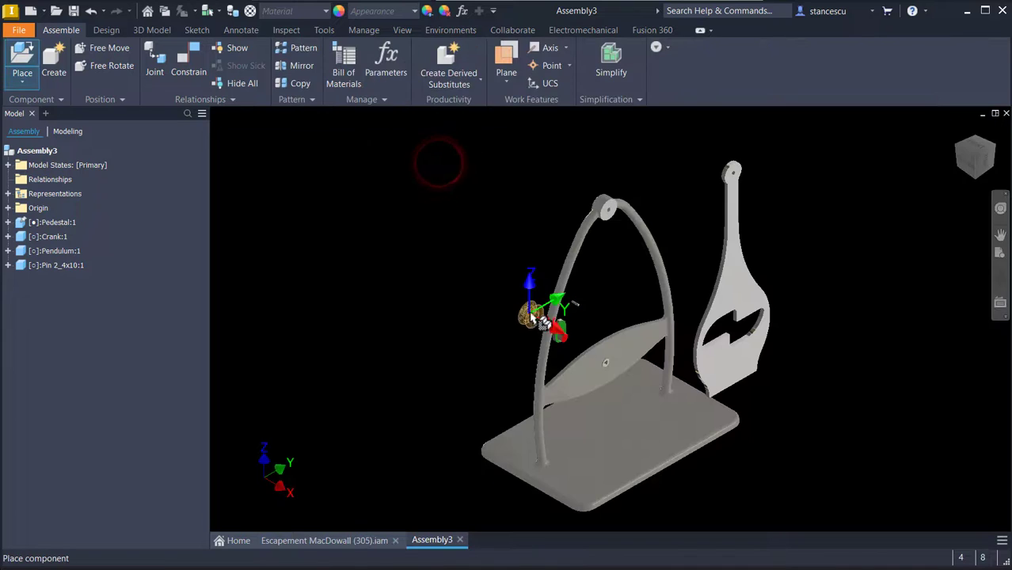
left_click(524, 297)
key("Escape")
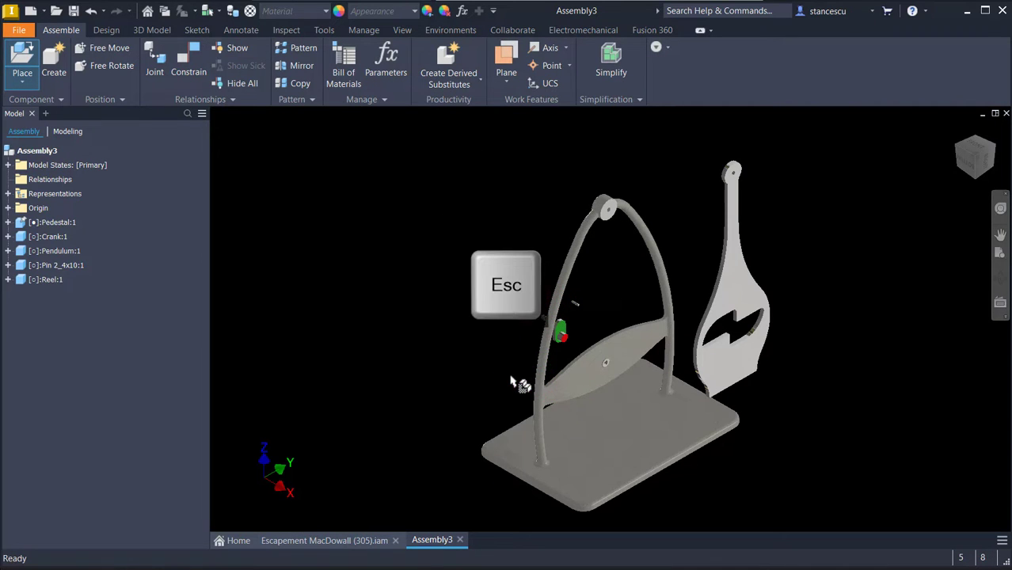
Insert a single Shaft 5x19.ipt just above the hub at the peak of the pedestal's arch.
key("p")
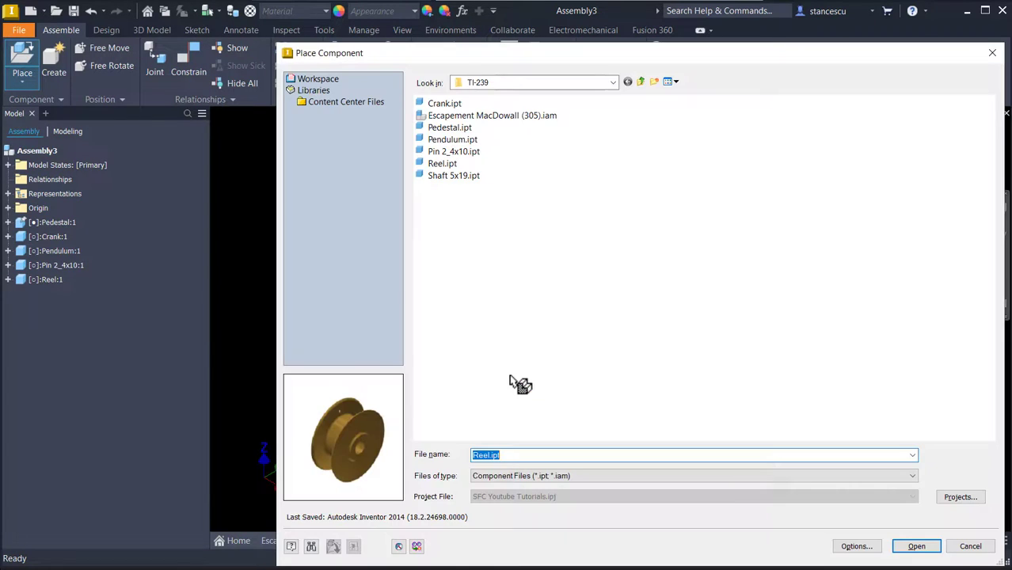
double_click(453, 175)
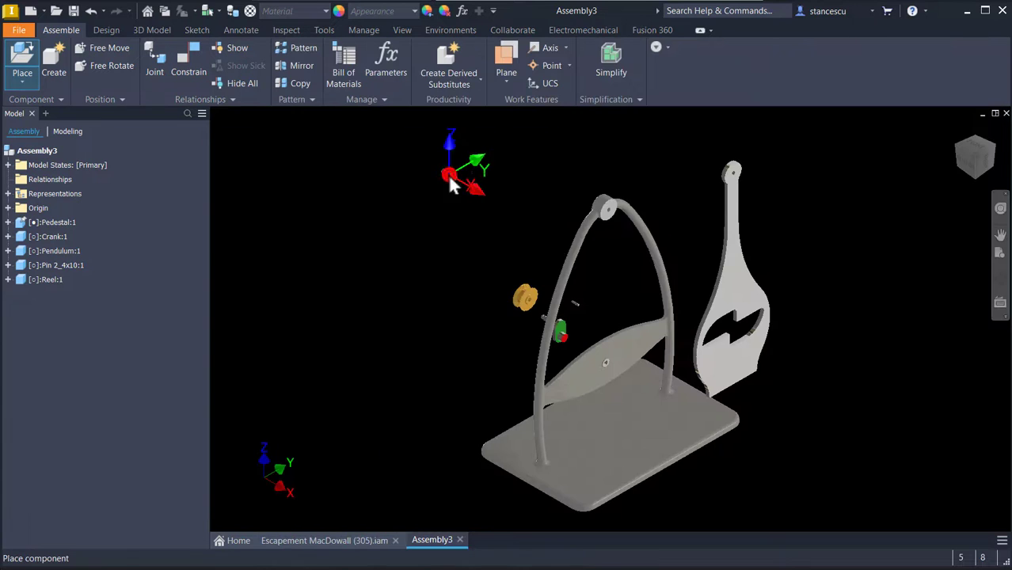
left_click(617, 191)
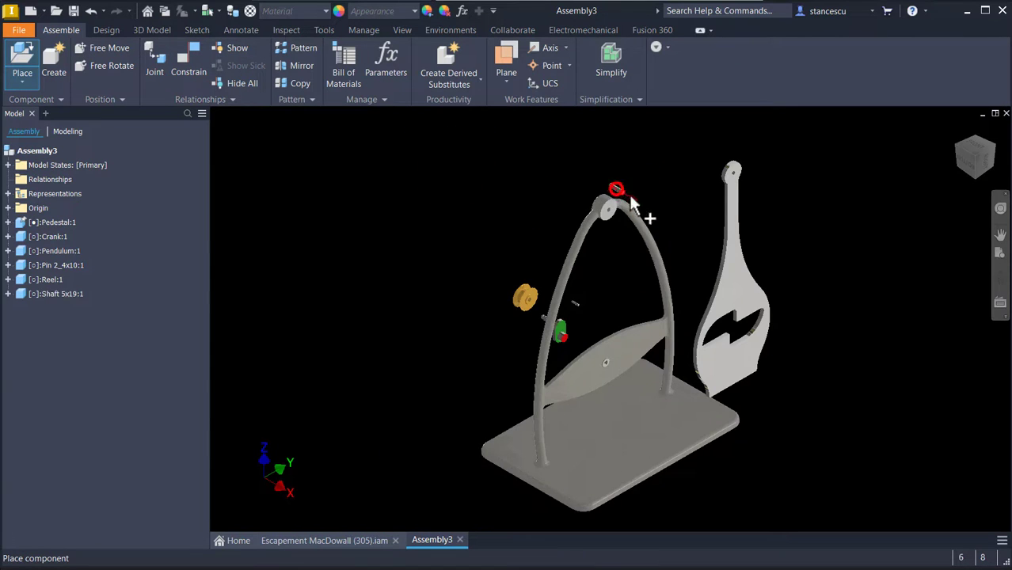
key("Escape")
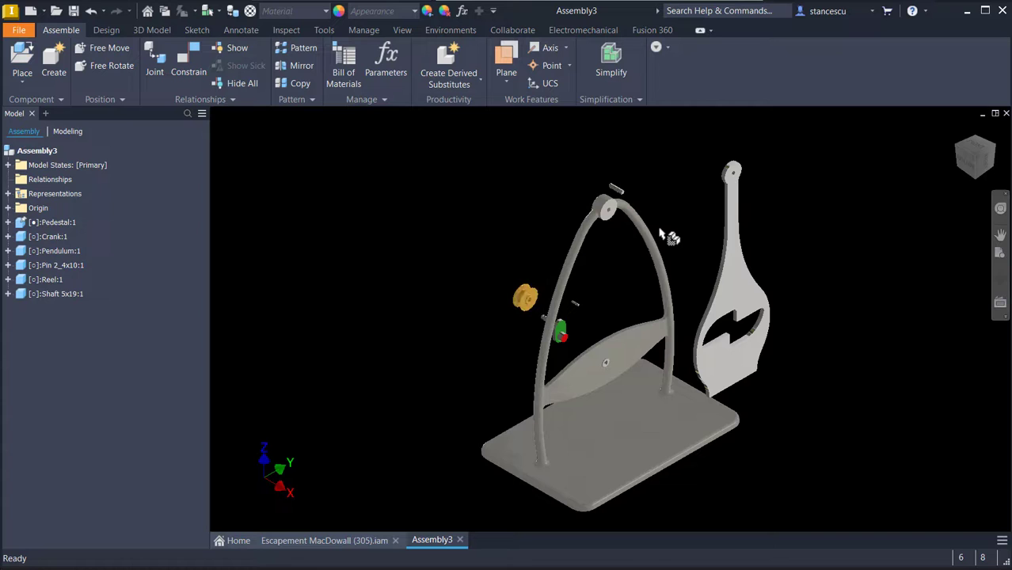
Constrain the 5x19 shaft's end edge to the hole in the pedestal's peak hub with an aligned Insert constraint at 0 mm offset.
scroll(660, 234, "up", 5)
scroll(660, 234, "down", 5)
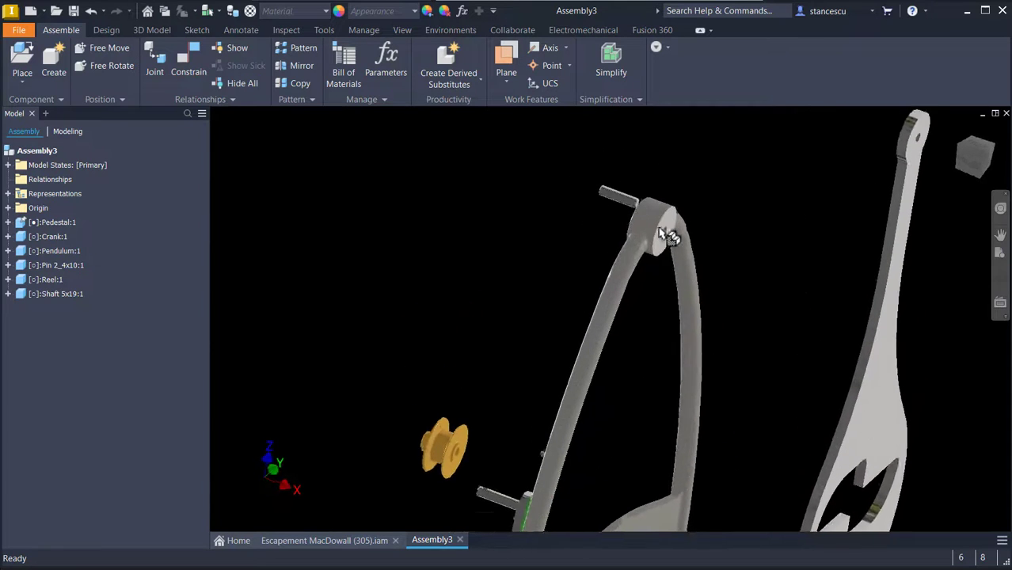
left_click(189, 54)
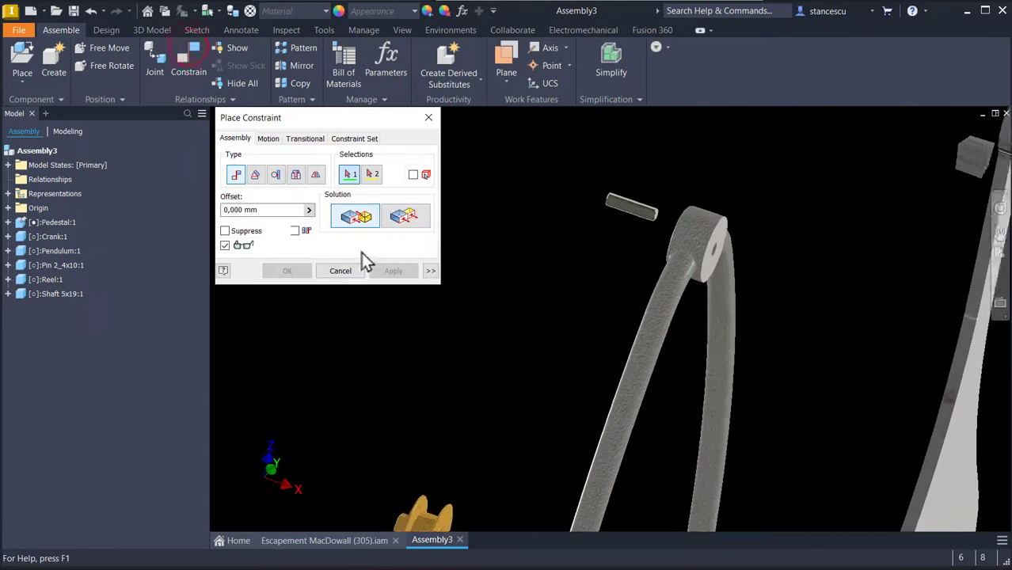
scroll(578, 277, "up", 5)
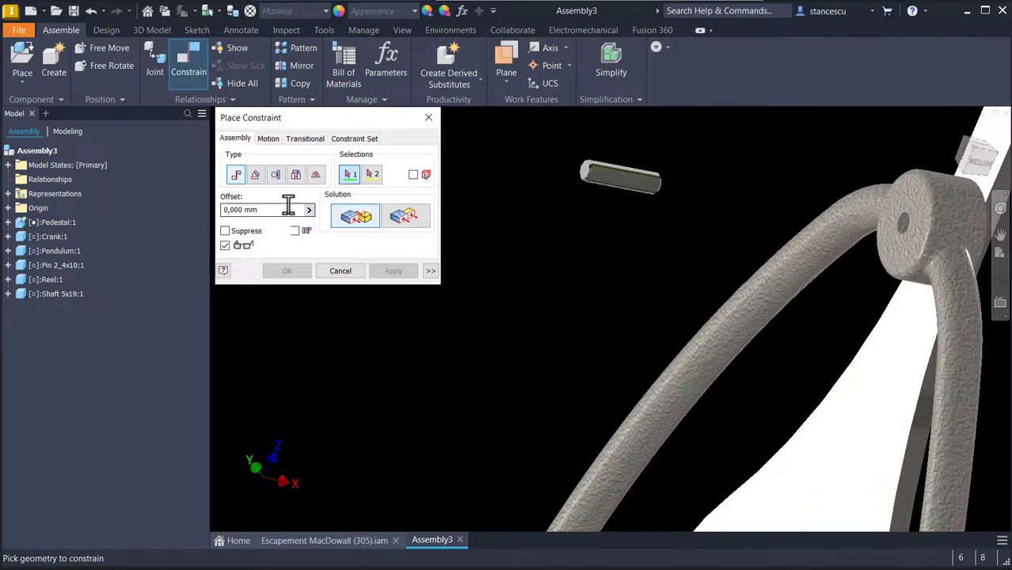
left_click(295, 174)
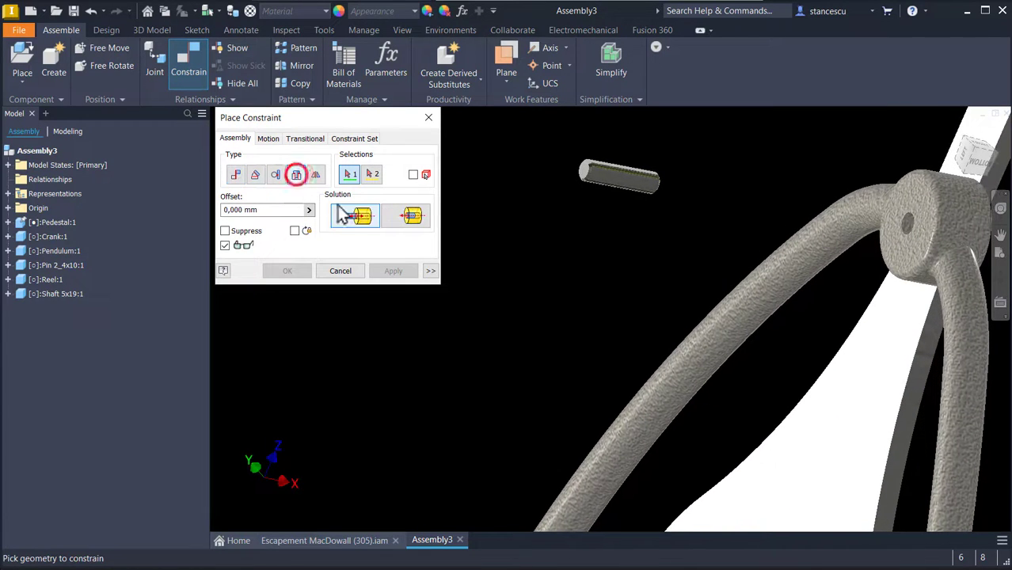
left_click(388, 226)
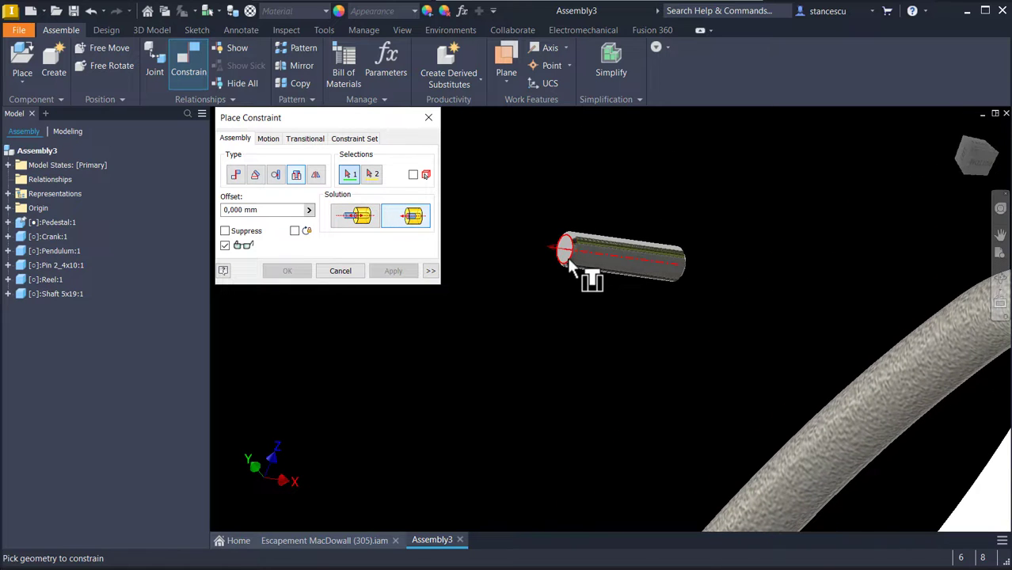
left_click(567, 256)
scroll(653, 341, "down", 5)
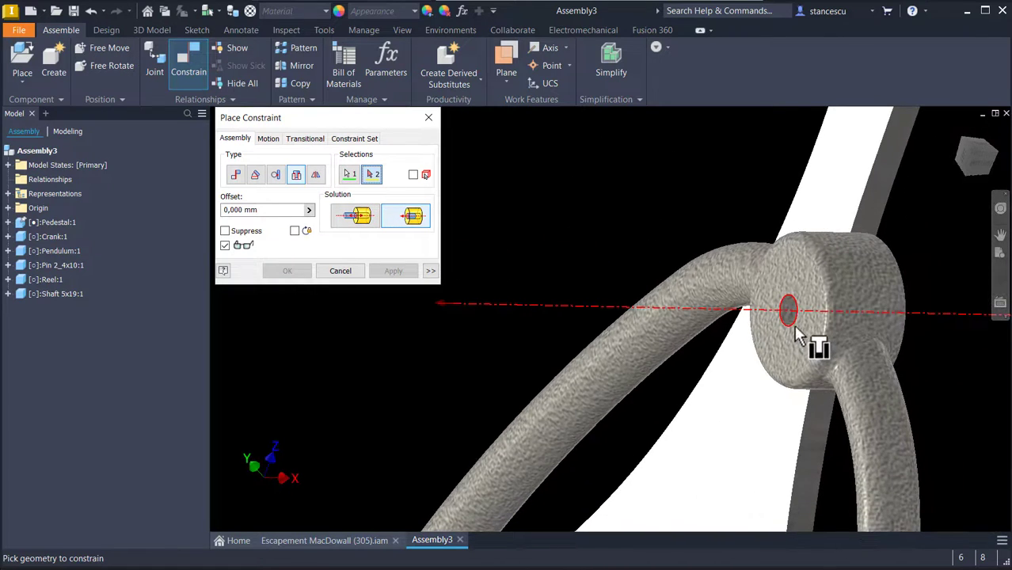
left_click(794, 325)
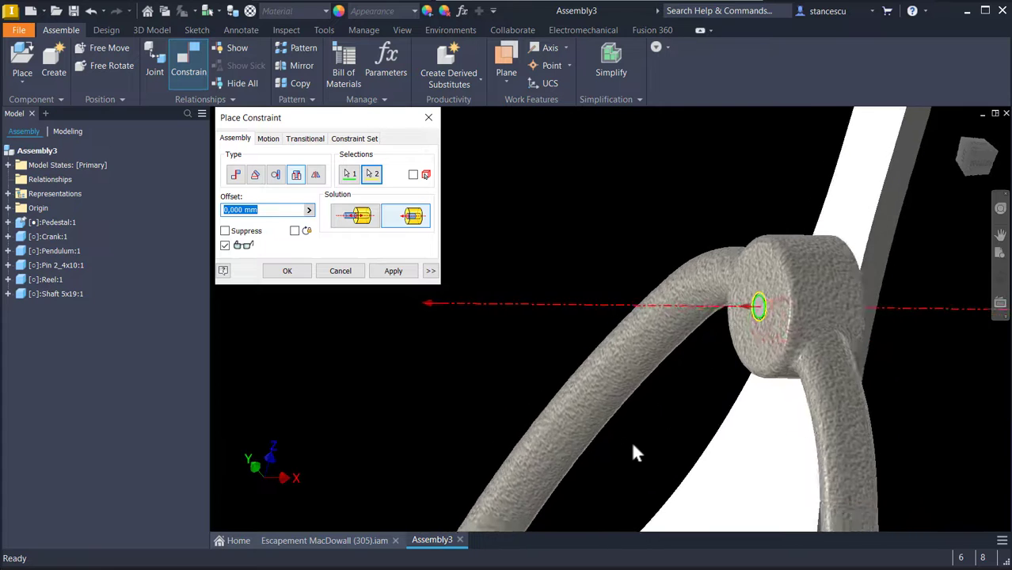
middle_click_drag(631, 441, 656, 404, "shift")
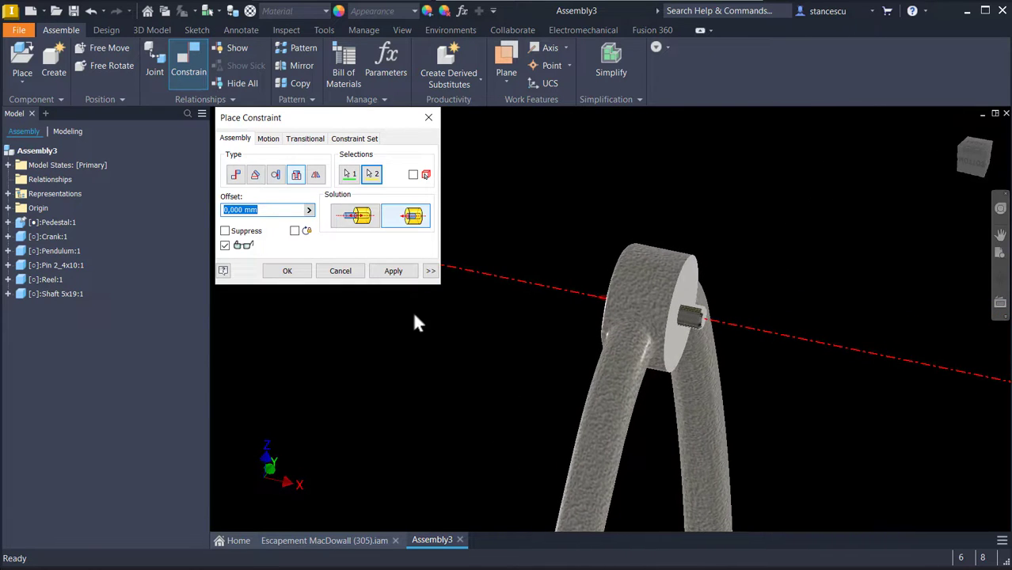
left_click(396, 270)
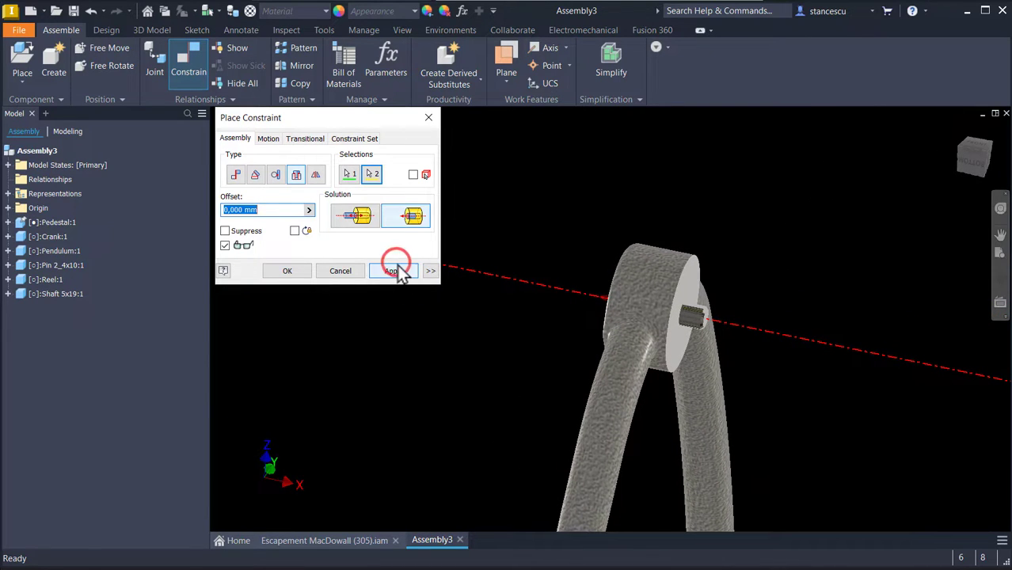
Seat the pendulum's top hole against the pedestal's peak hub with an opposed Insert constraint at 0 mm offset.
left_click(375, 214)
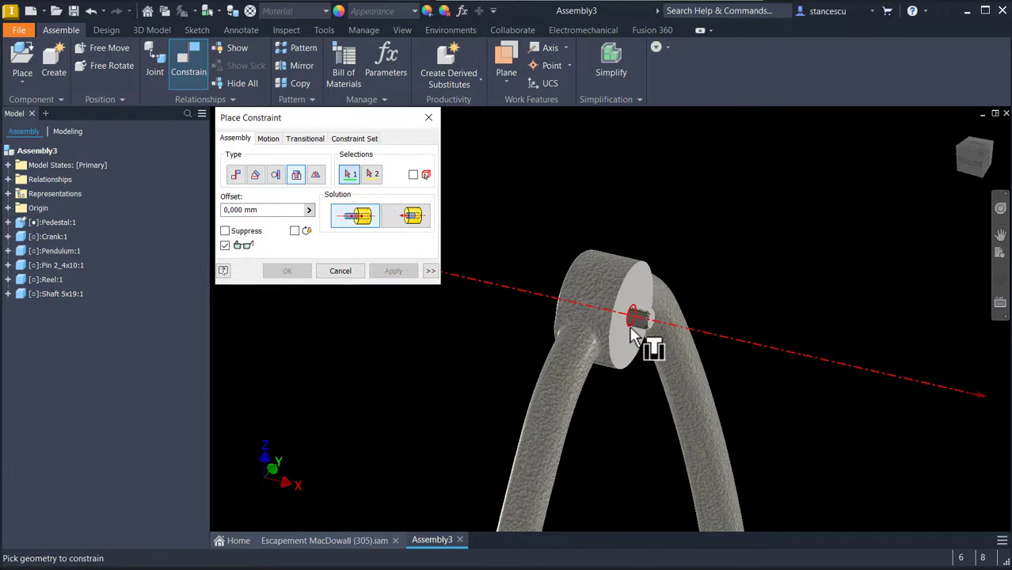
left_click(631, 335)
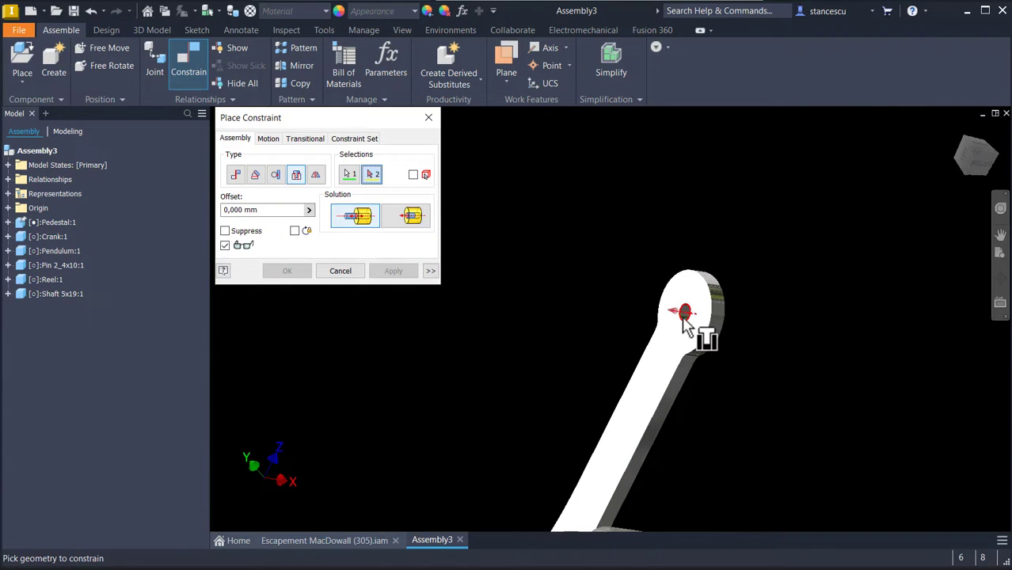
left_click(684, 318)
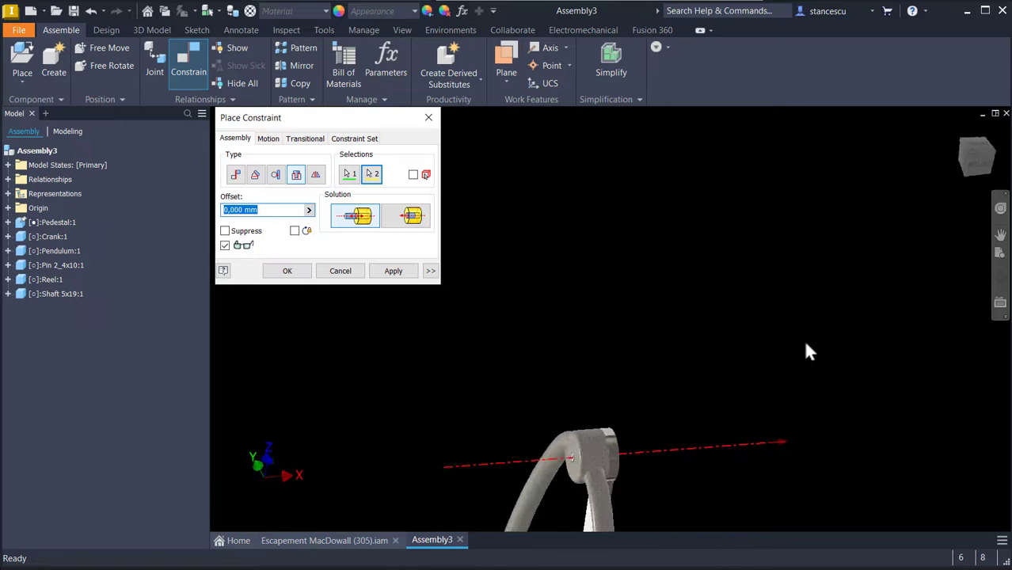
left_click(379, 277)
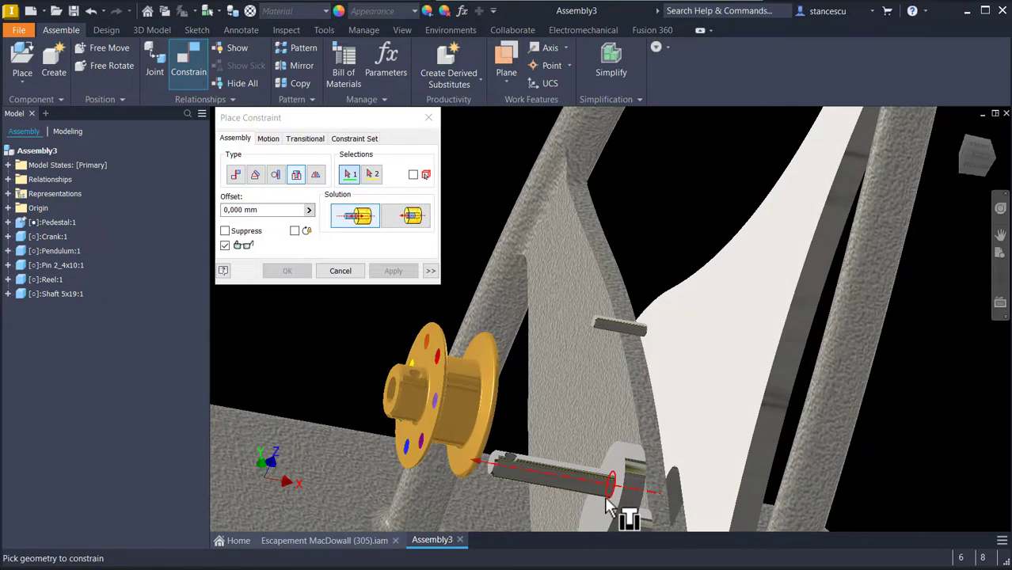
Insert the crank's shaft into the hub hole in the pedestal's crosspiece, using the opposed solution and 0 mm offset.
left_click(605, 499)
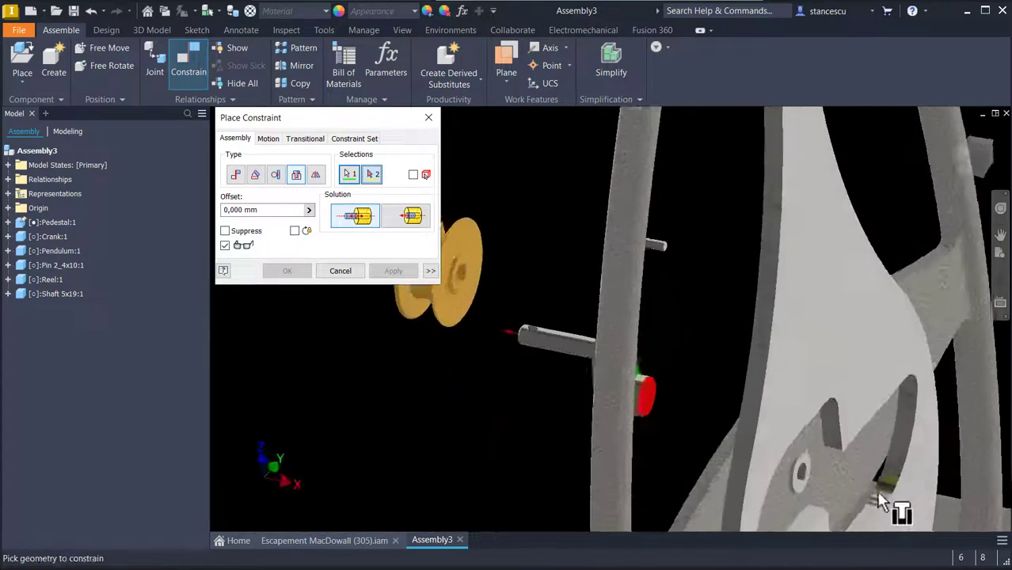
left_click(826, 497)
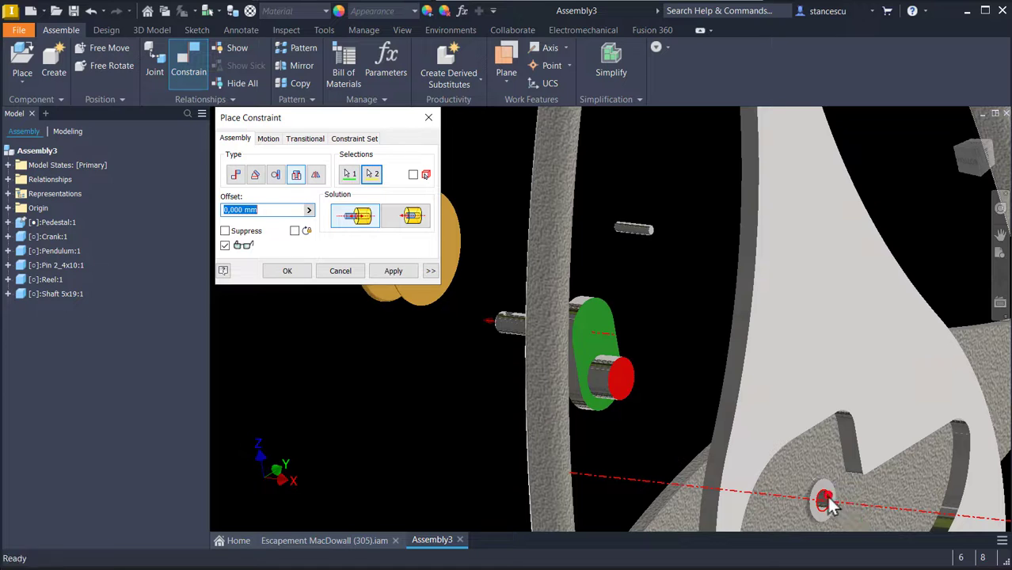
left_click(393, 271)
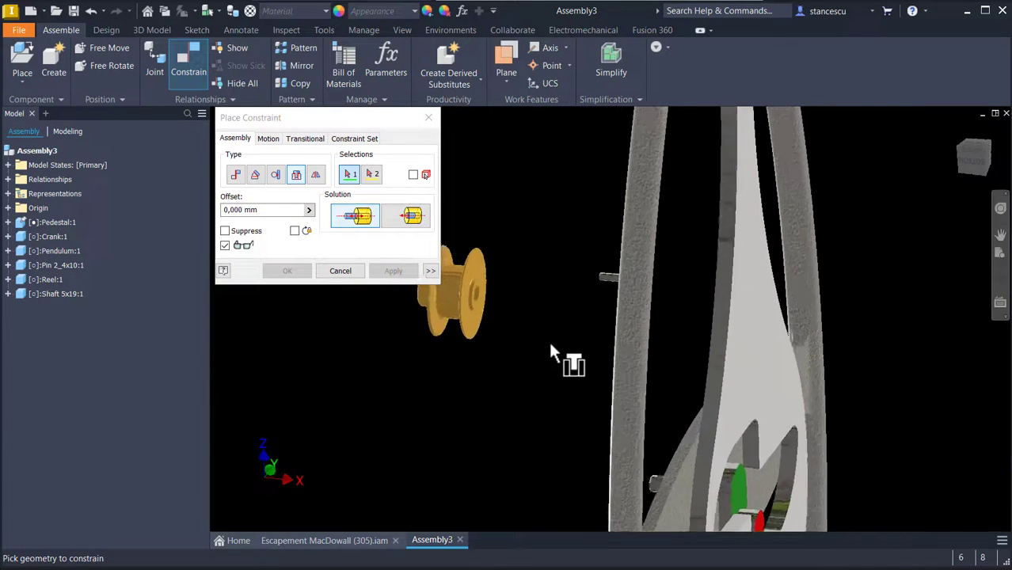
Fit the reel over the crank's shaft, constraining it to the crosspiece hub with an opposed Insert at 0 mm offset.
left_click(585, 362)
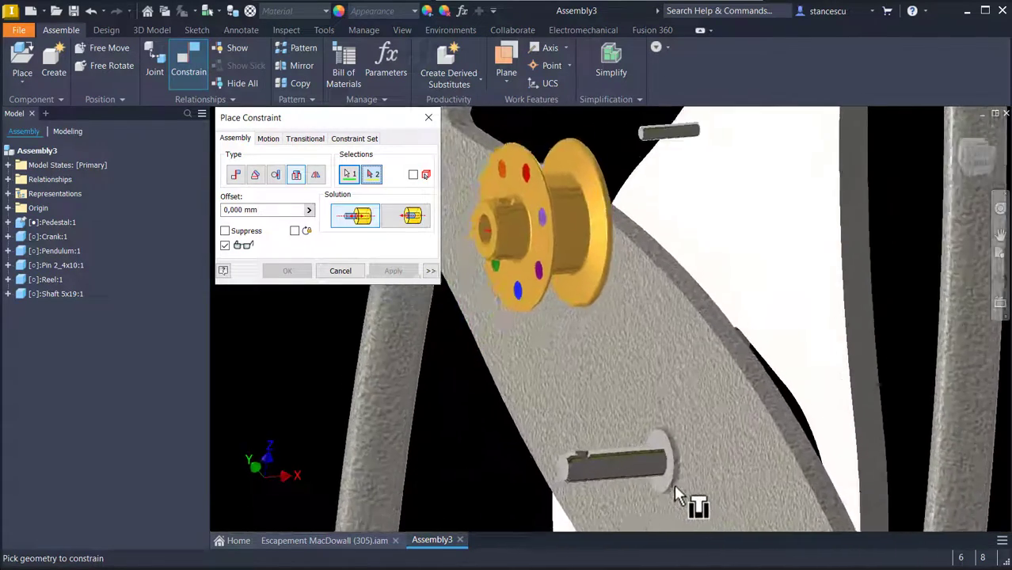
left_click(683, 479)
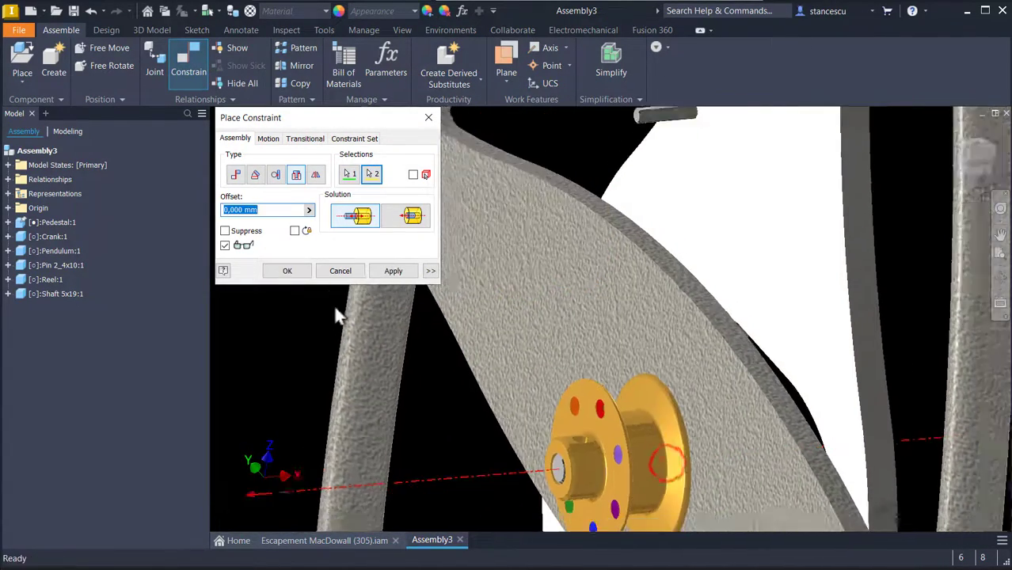
left_click(374, 272)
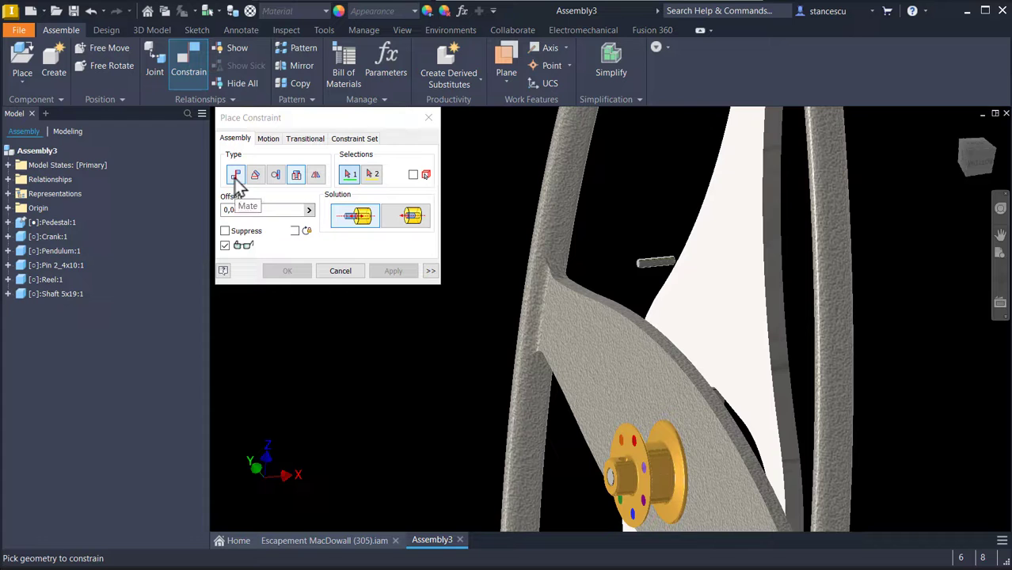
Mate the 2_4x10 pin's axis with the axis of the radial hole in the reel's hub at 0 mm offset.
left_click(236, 176)
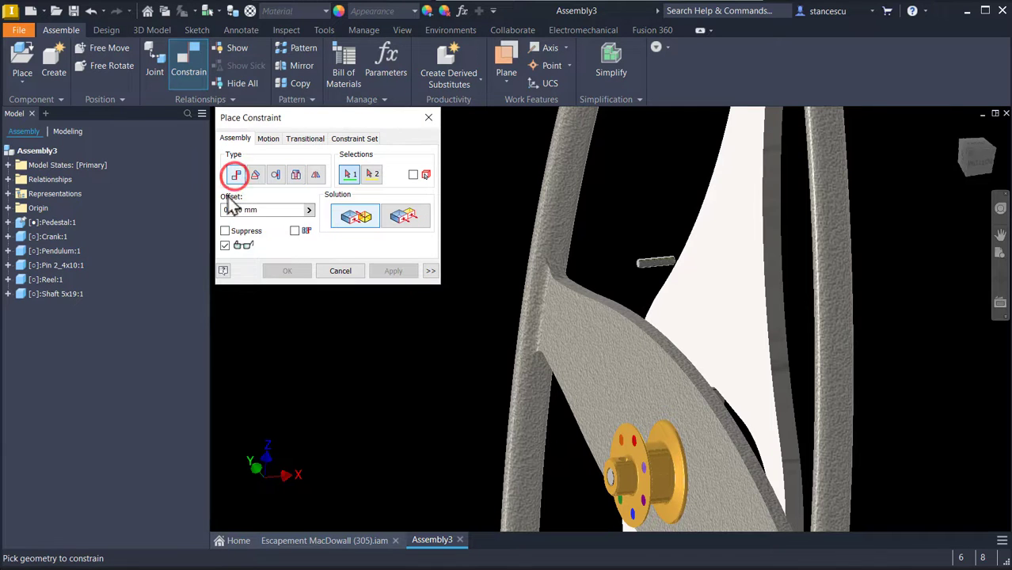
scroll(638, 297, "up", 4)
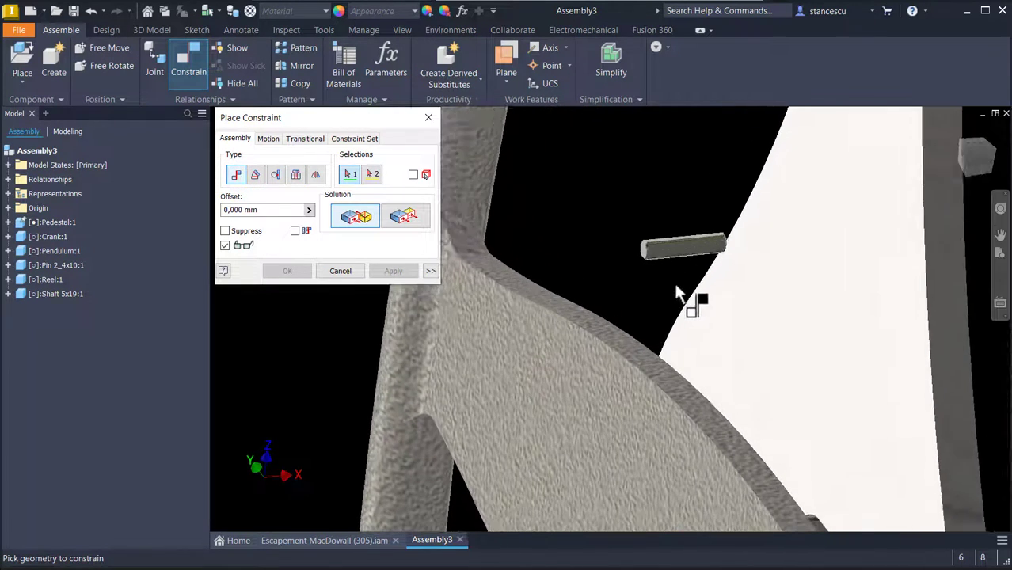
left_click(692, 246)
scroll(552, 451, "down", 3)
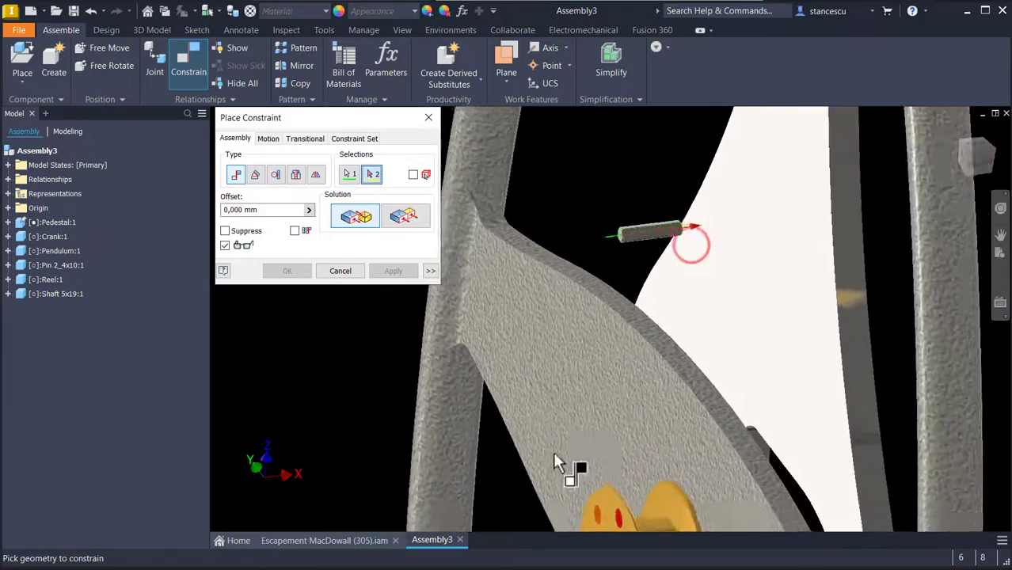
scroll(555, 447, "up", 6)
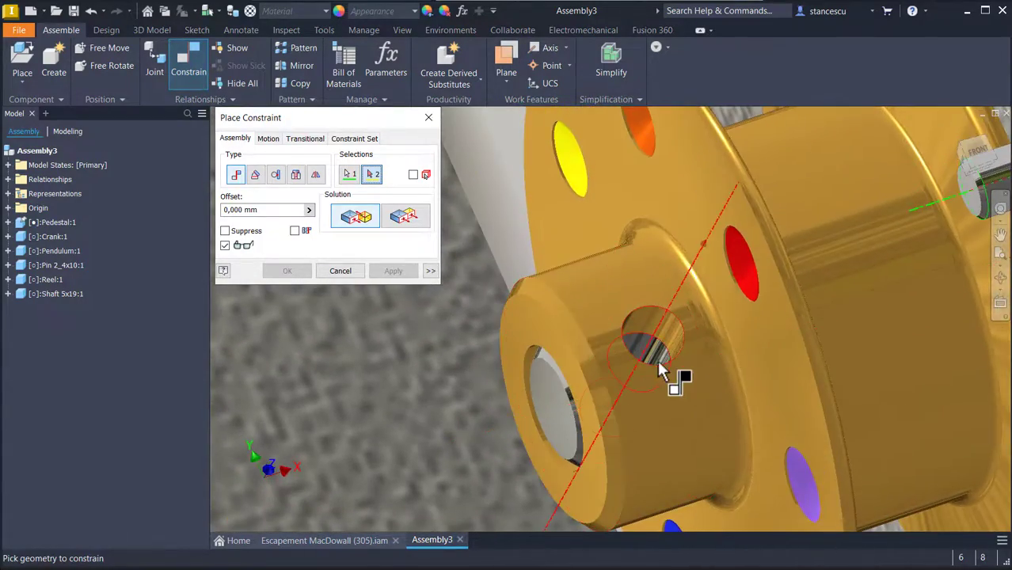
left_click(657, 357)
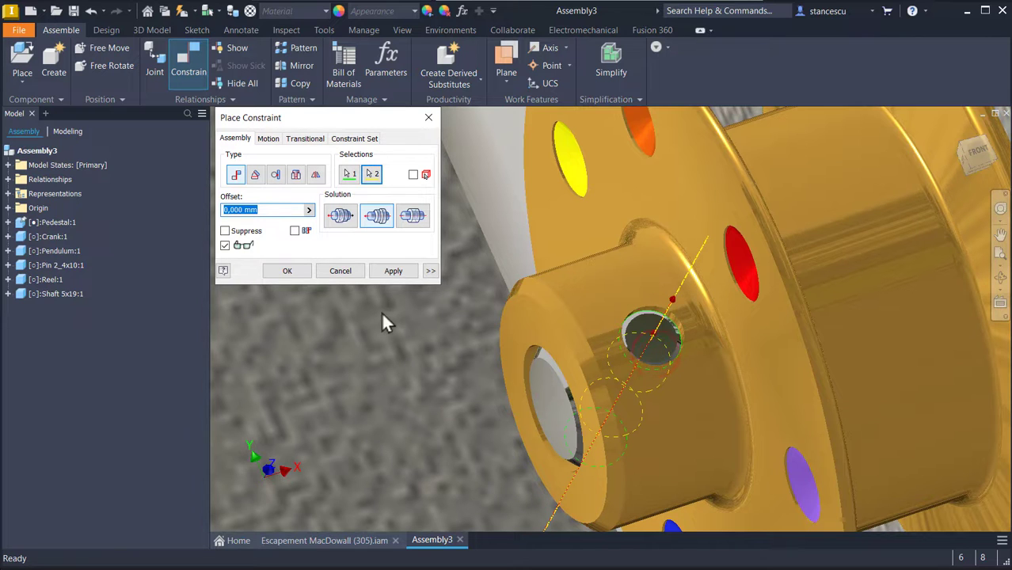
left_click(396, 272)
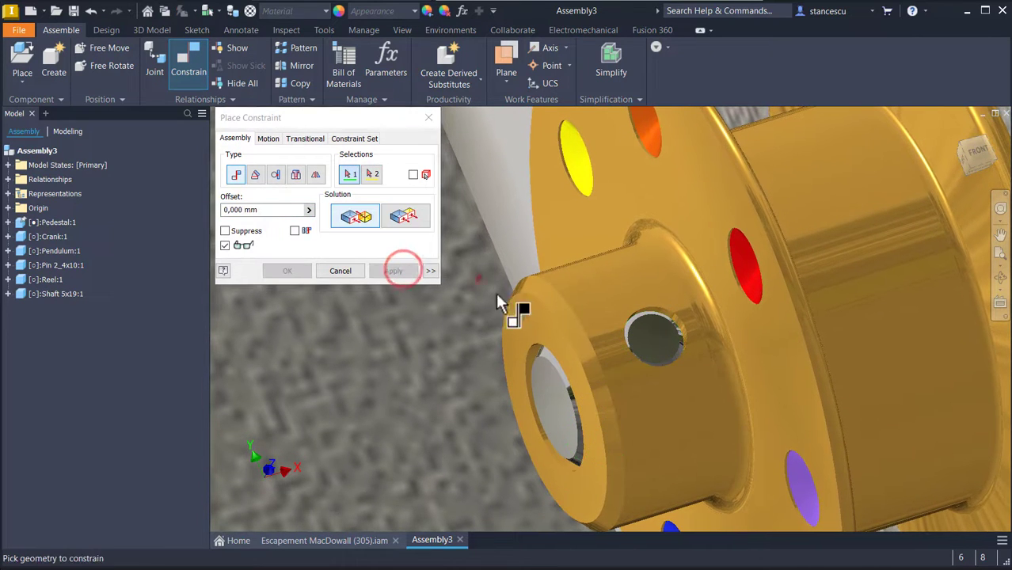
left_click(327, 269)
Slide the pin out of the reel's hub and mate the crank shaft's cross-hole axis with the reel's radial hole at 0 mm offset.
left_click_drag(654, 346, 758, 144)
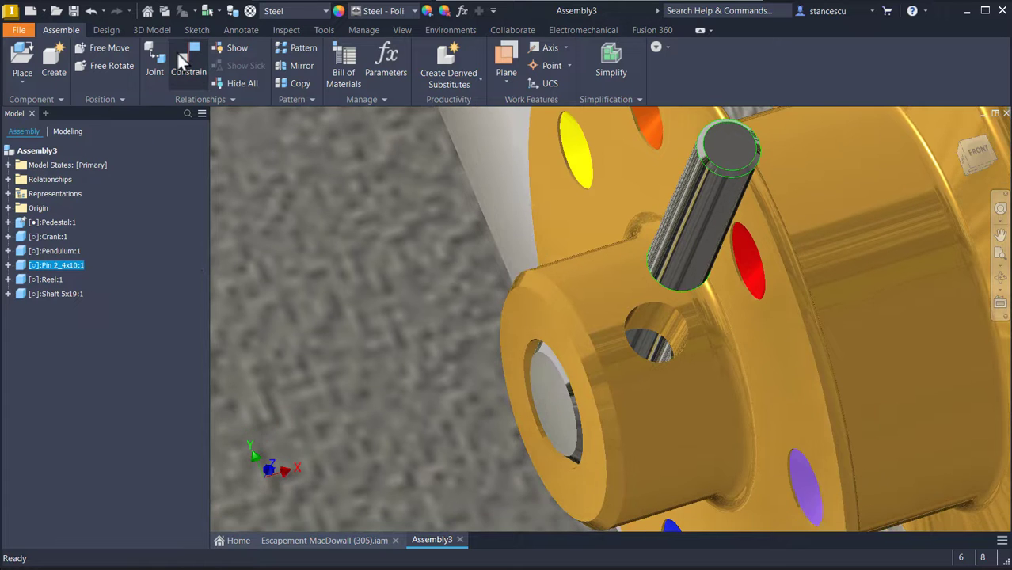
left_click(183, 54)
scroll(674, 421, "up", 3)
scroll(701, 315, "up", 1)
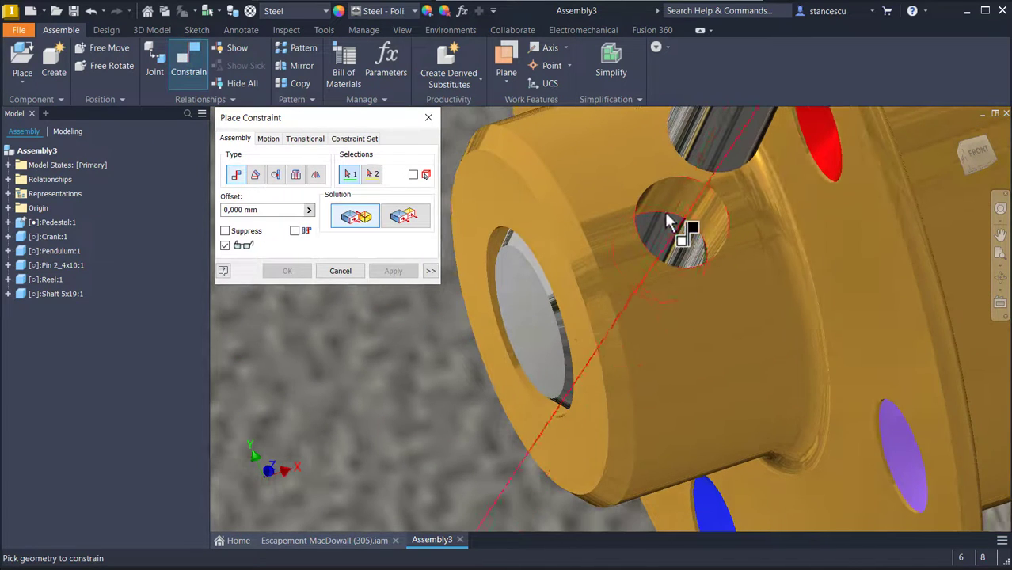
left_click(665, 242)
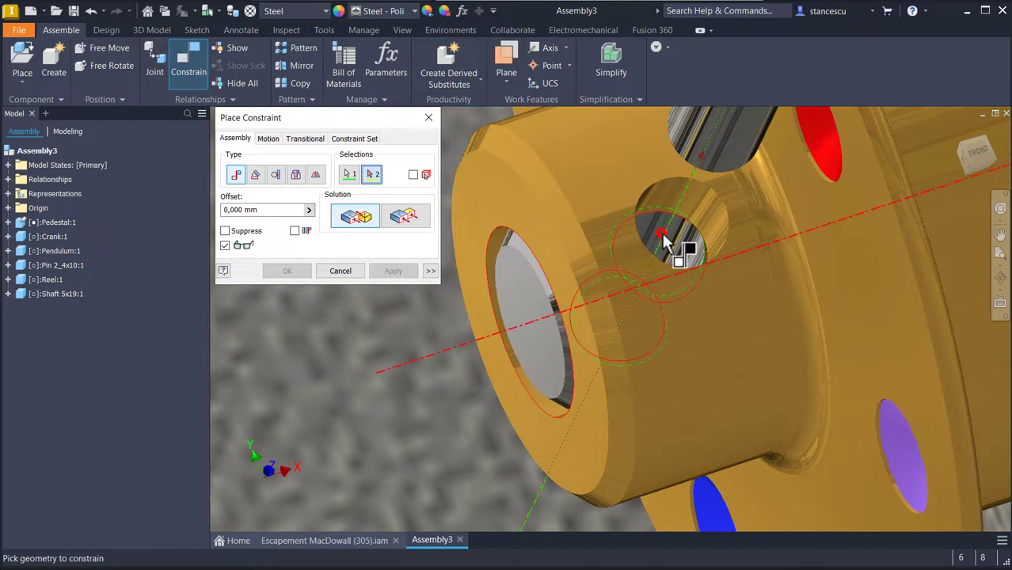
left_click(708, 222)
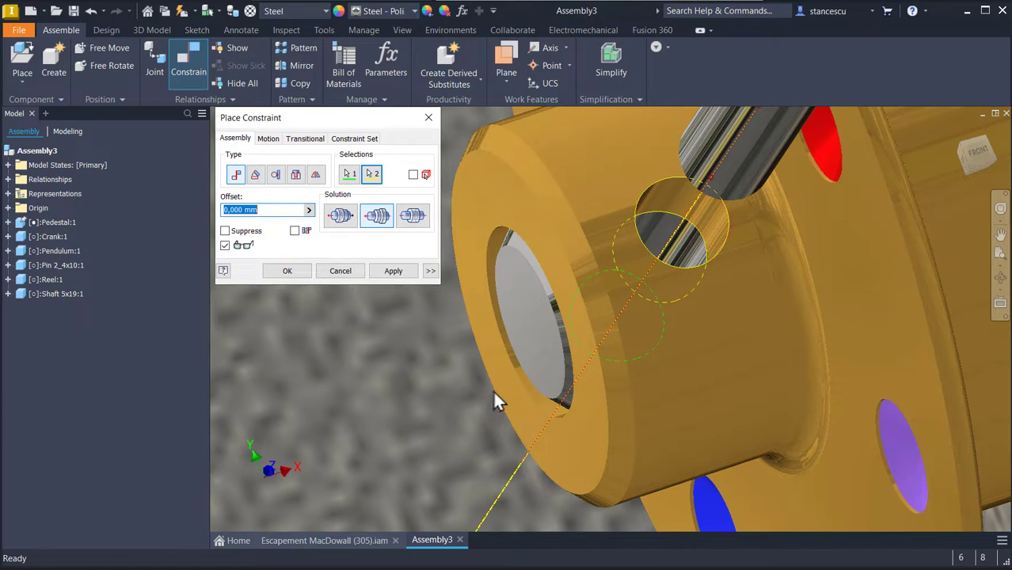
middle_click_drag(491, 371, 285, 510, "shift")
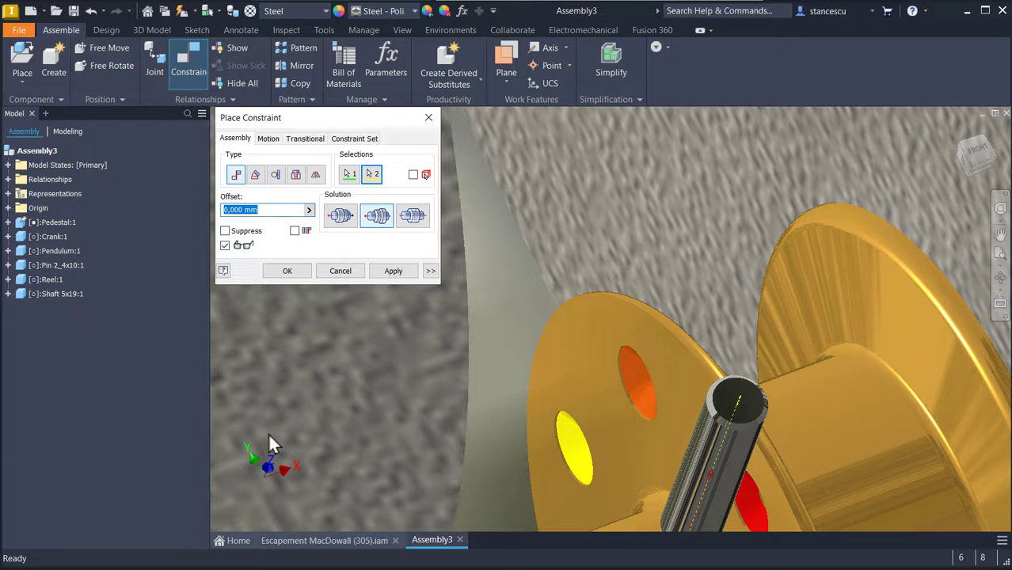
left_click_drag(563, 441, 562, 440, "shift")
middle_click_drag(562, 439, 693, 432, "shift")
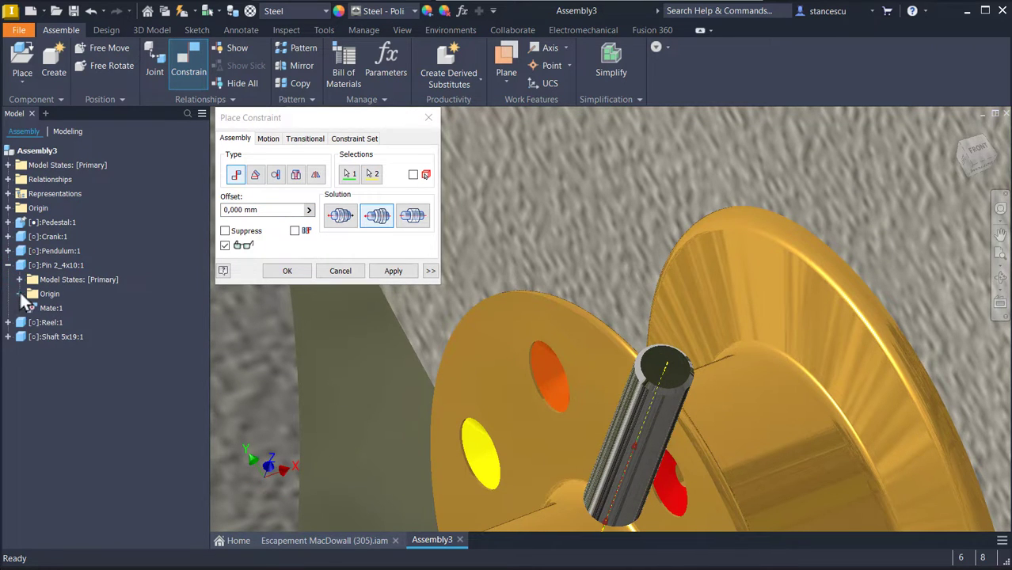
left_click(20, 294)
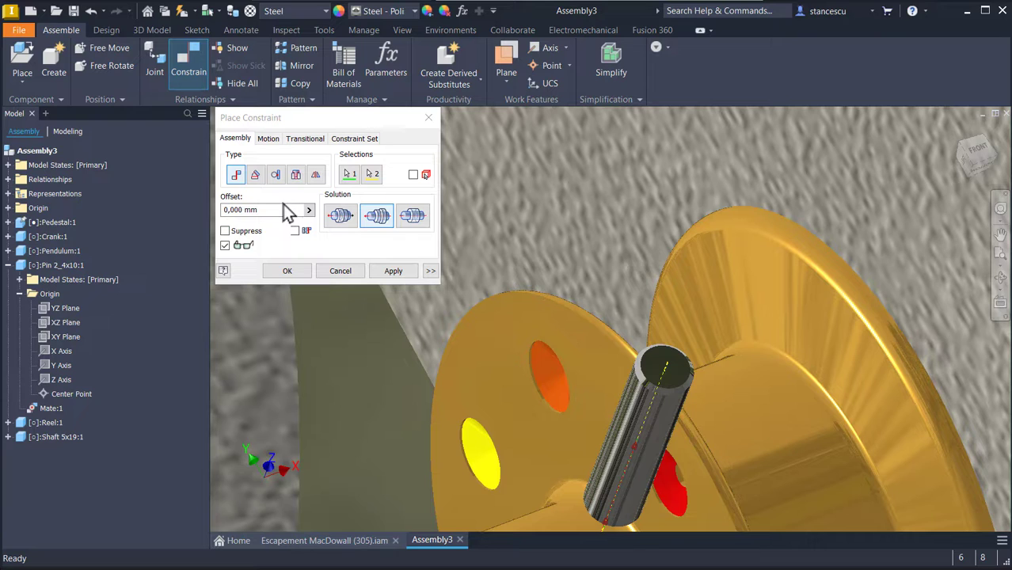
left_click(393, 271)
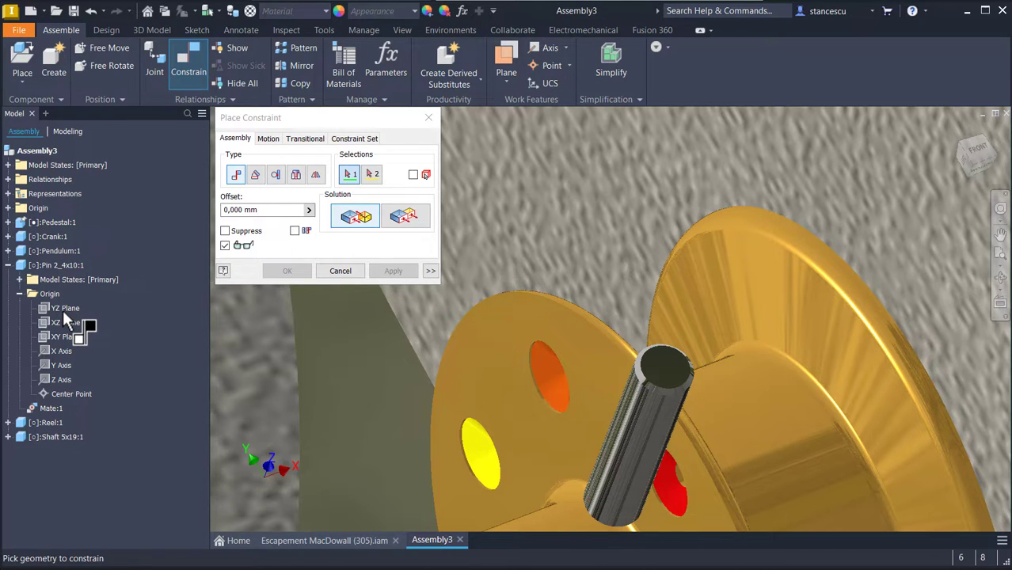
Mate the 2_4x10 pin's YZ plane with the centre of the crank shaft's end at 0 mm offset.
left_click(61, 307)
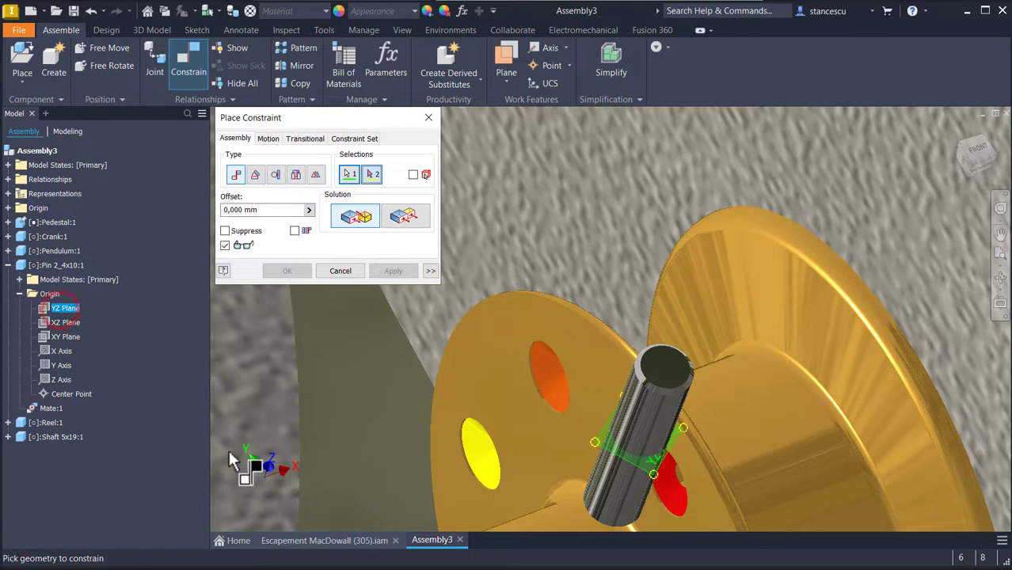
middle_click_drag(652, 433, 508, 473, "shift")
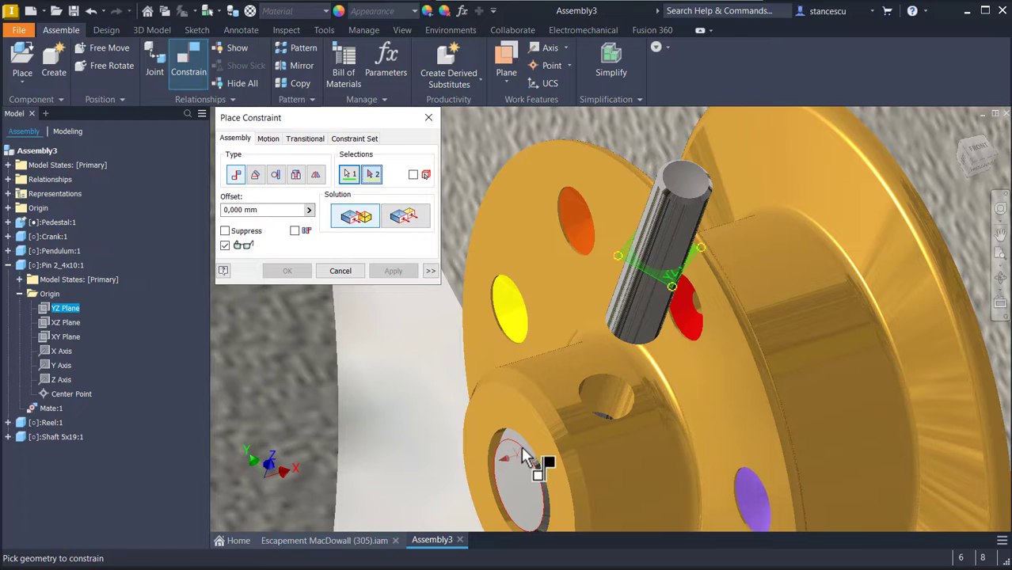
left_click(526, 458)
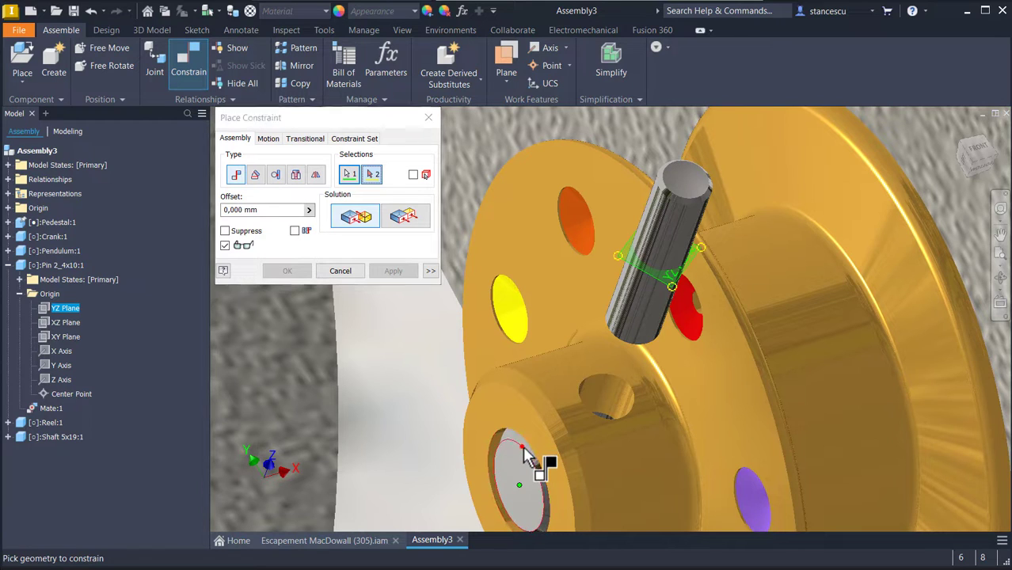
middle_click_drag(523, 451, 716, 353, "shift")
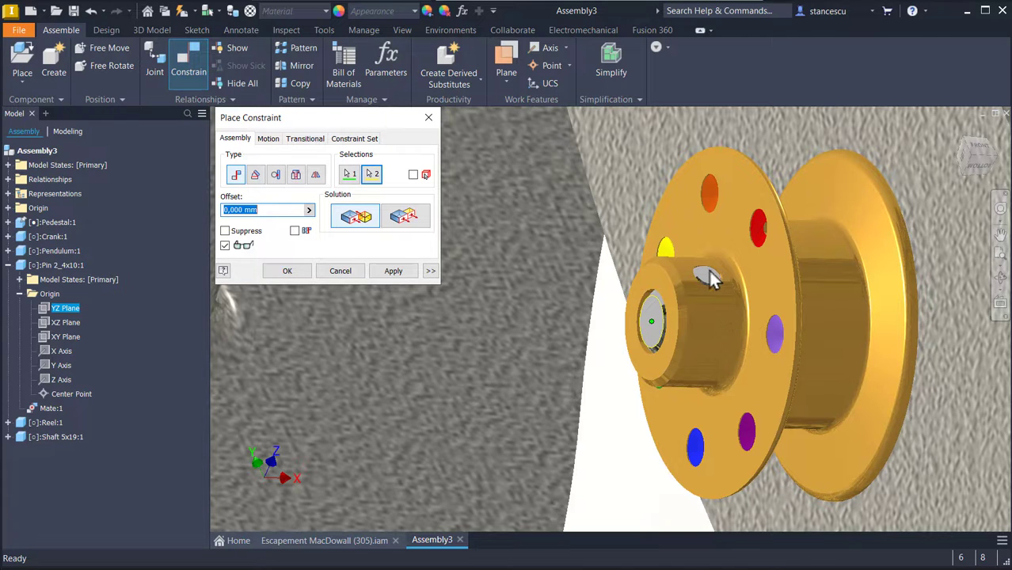
middle_click_drag(652, 326, 288, 289, "shift")
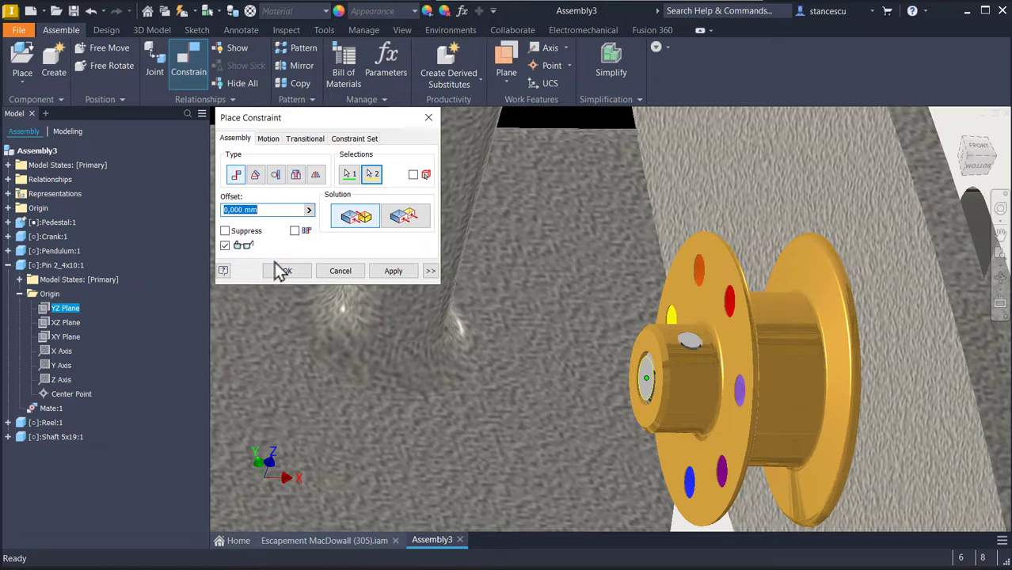
left_click(393, 271)
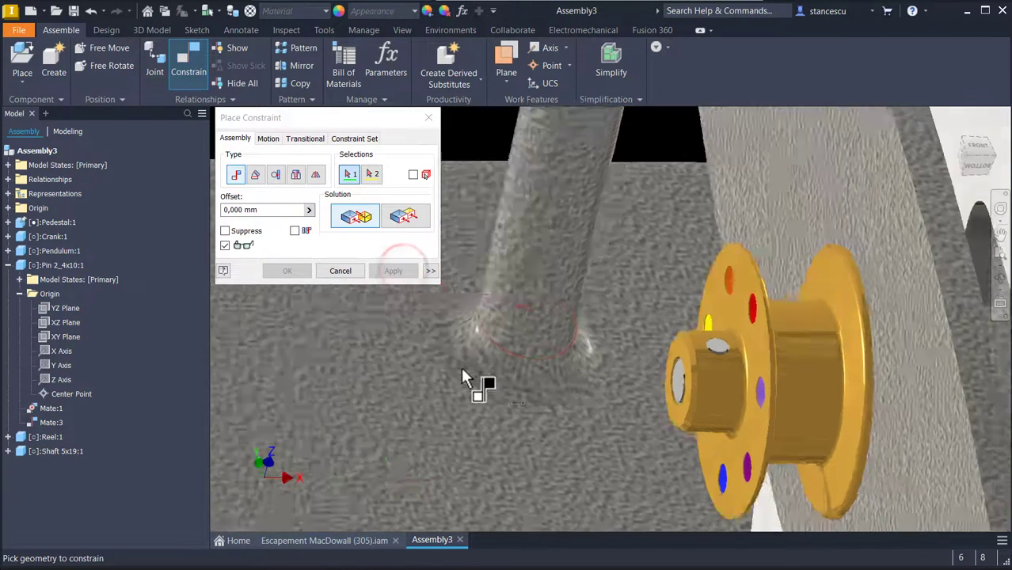
middle_click_drag(576, 396, 535, 295, "shift")
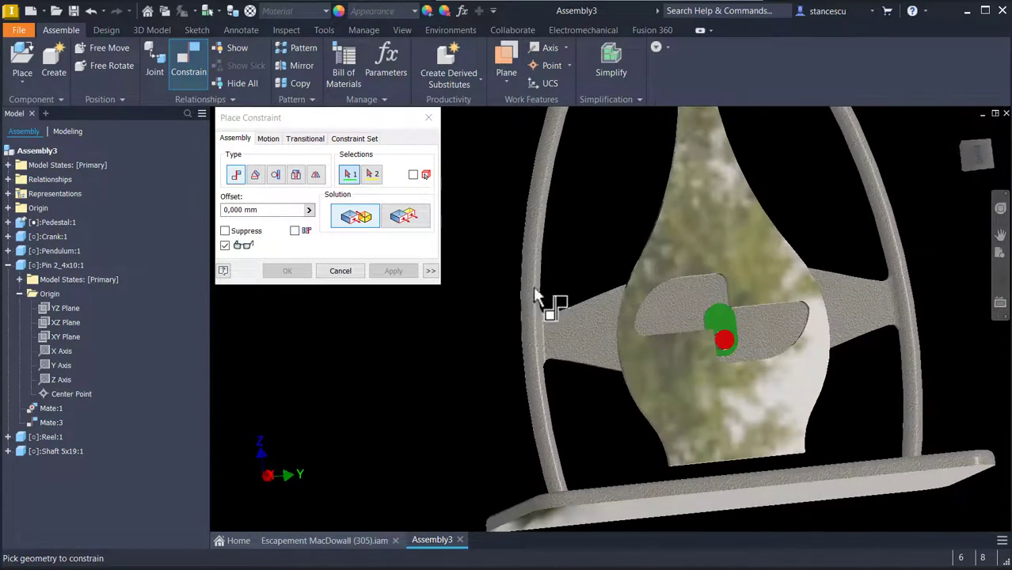
left_click(352, 276)
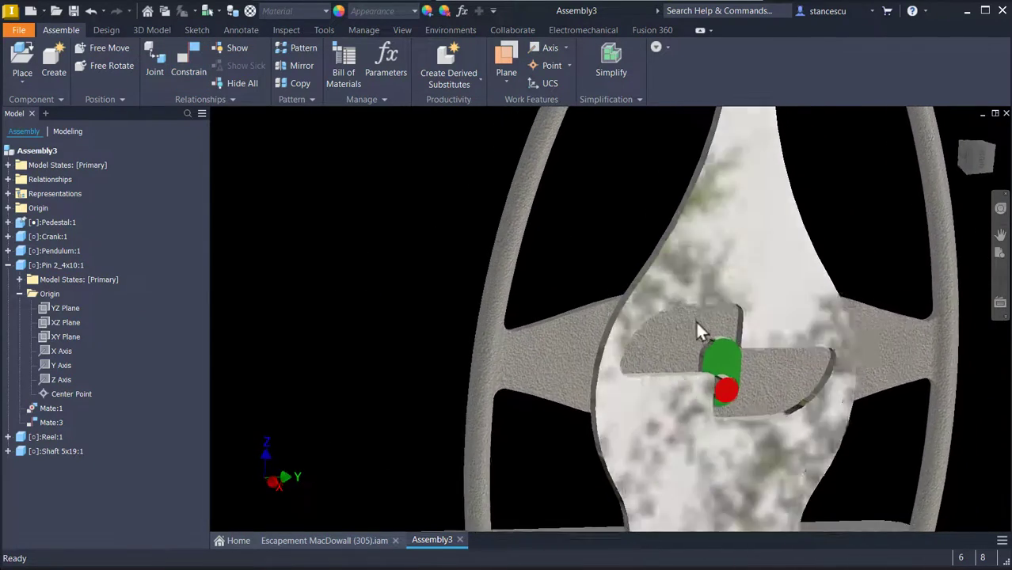
Move the pendulum and turn the crank's pin by hand to try out their motion.
left_click_drag(750, 256, 725, 333)
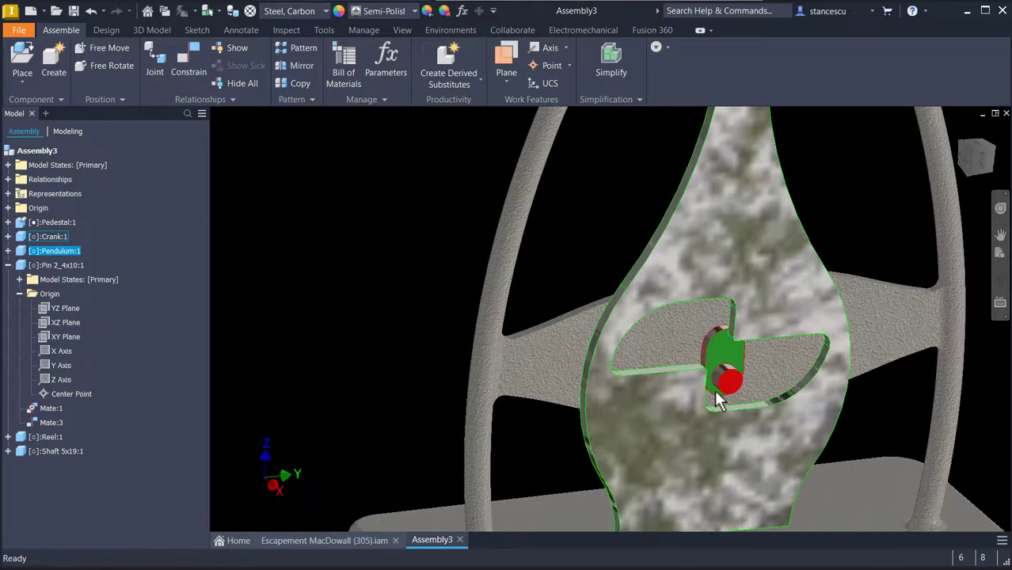
left_click_drag(717, 400, 742, 373)
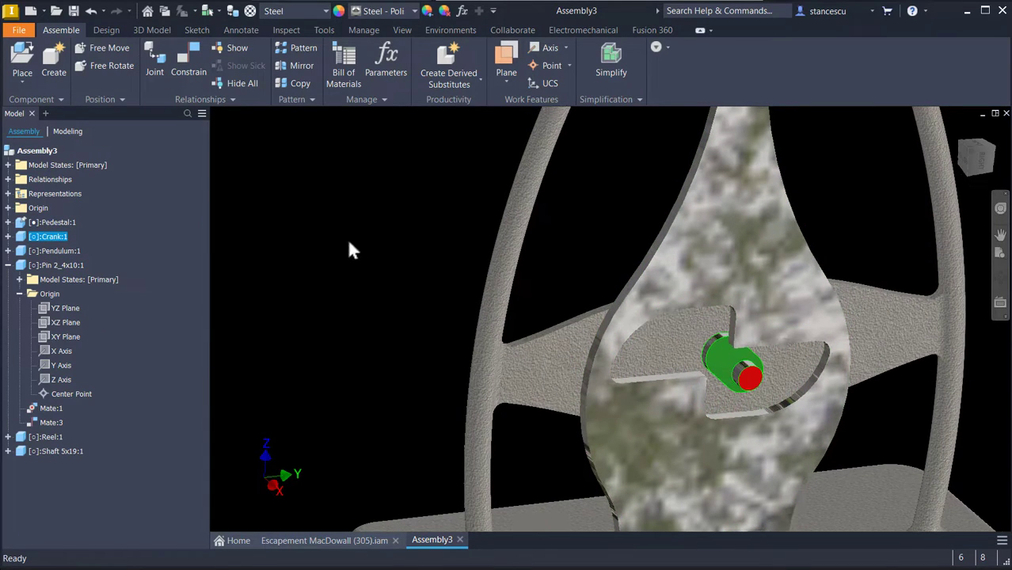
Display the degrees of freedom and examine the remaining freedoms of the reel, crank and pin.
left_click(402, 31)
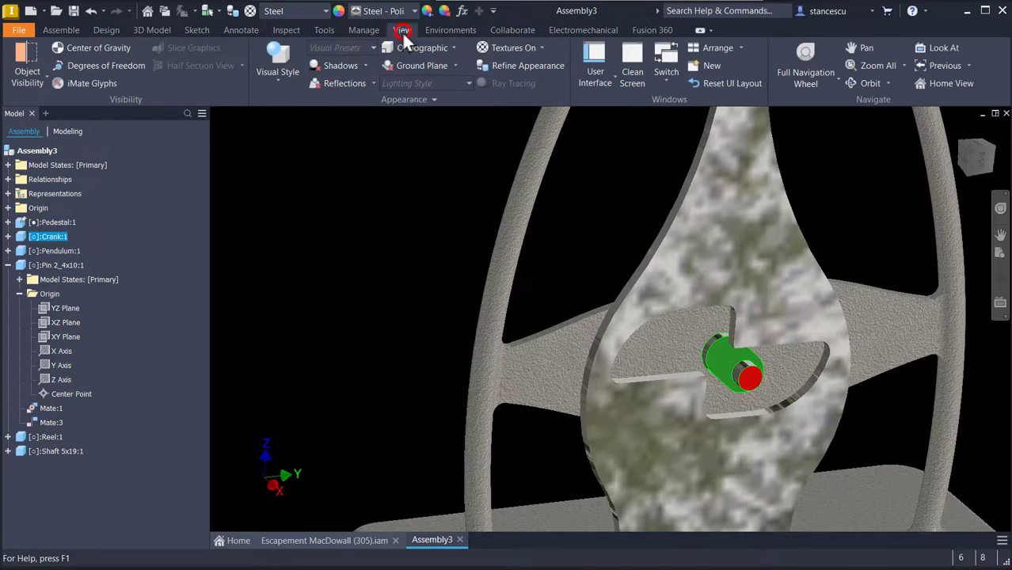
left_click(79, 68)
middle_click_drag(570, 507, 878, 376, "shift")
scroll(881, 439, "up", 3)
middle_click_drag(338, 506, 625, 336, "shift")
scroll(649, 337, "up", 4)
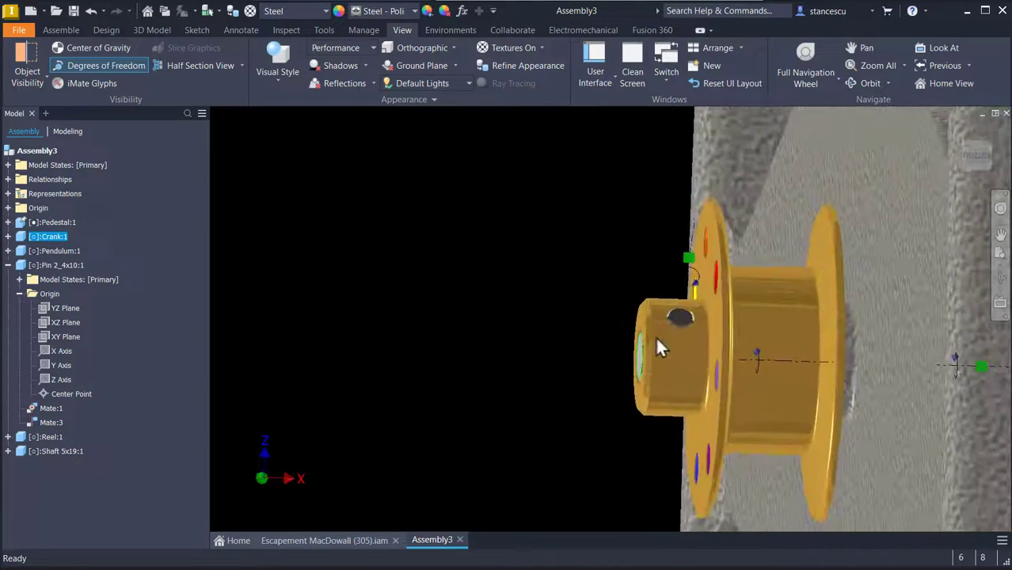
middle_click_drag(687, 305, 502, 317, "shift")
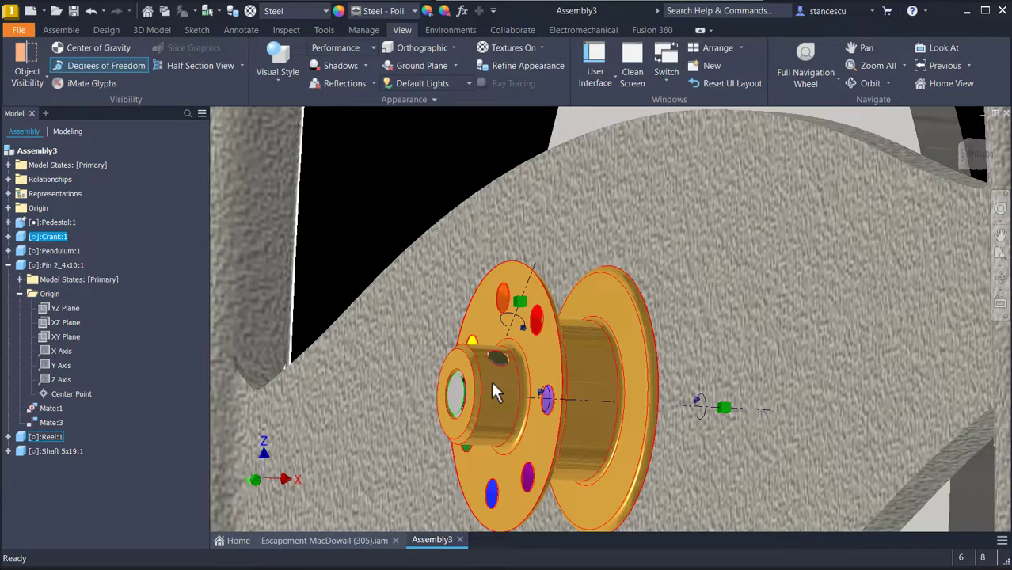
Examine the degrees of freedom of the shaft and pendulum at the pedestal's top, and hide the symbols.
scroll(637, 412, "down", 8)
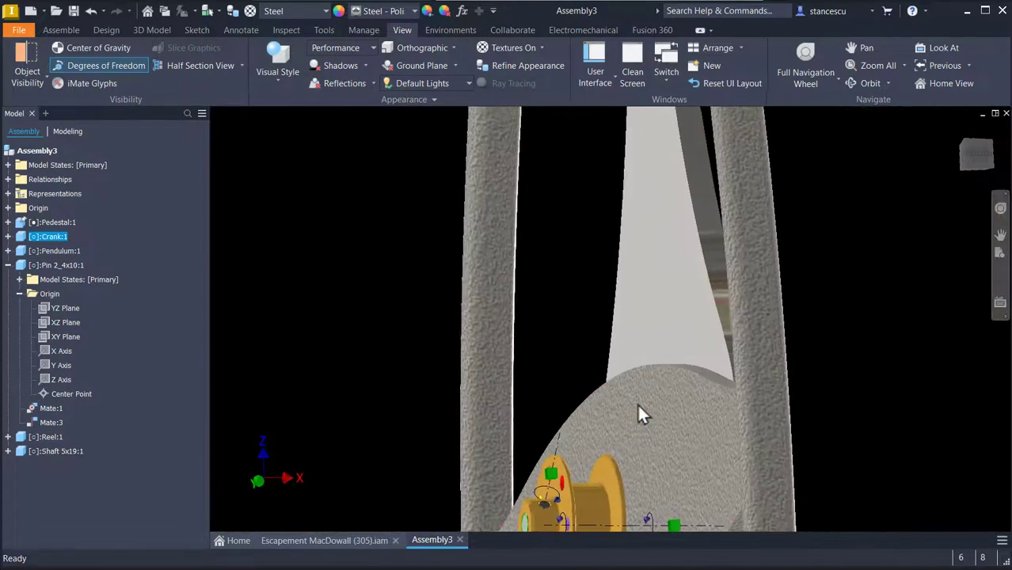
scroll(640, 385, "down", 5)
middle_click_drag(676, 404, 880, 333, "shift")
scroll(871, 287, "up", 2)
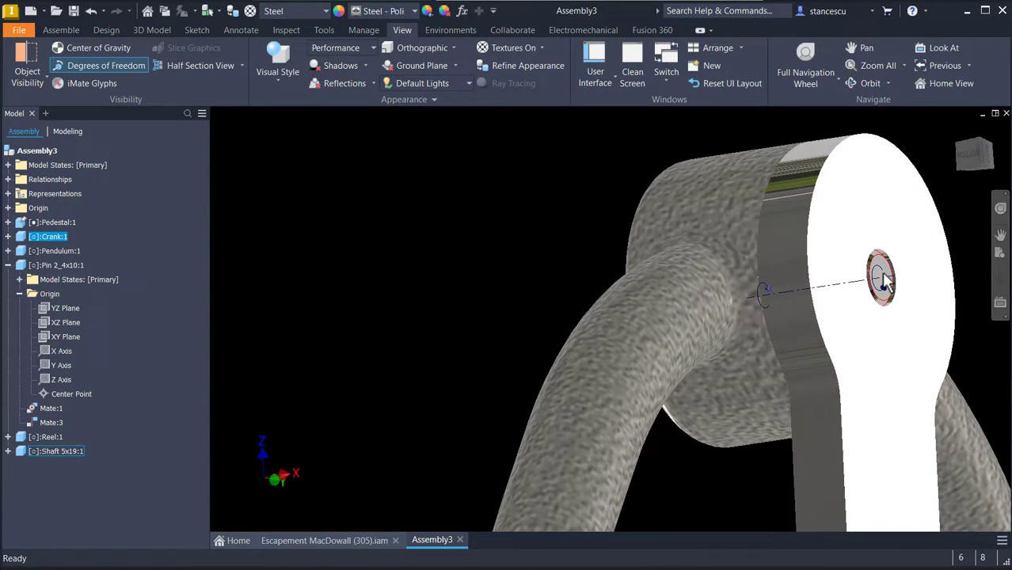
middle_click_drag(884, 275, 850, 328, "shift")
middle_click_drag(778, 398, 452, 357, "shift")
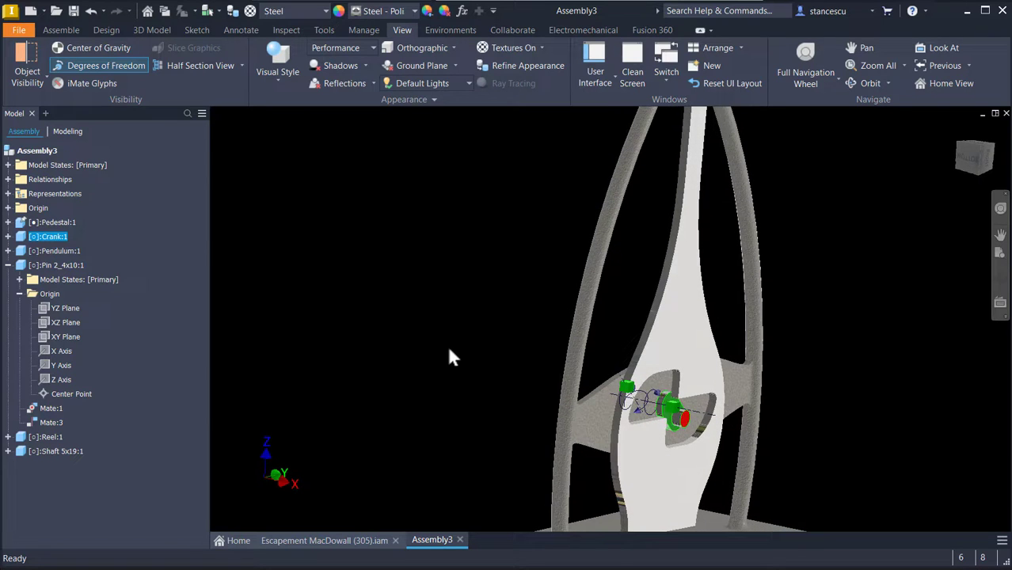
key("F6")
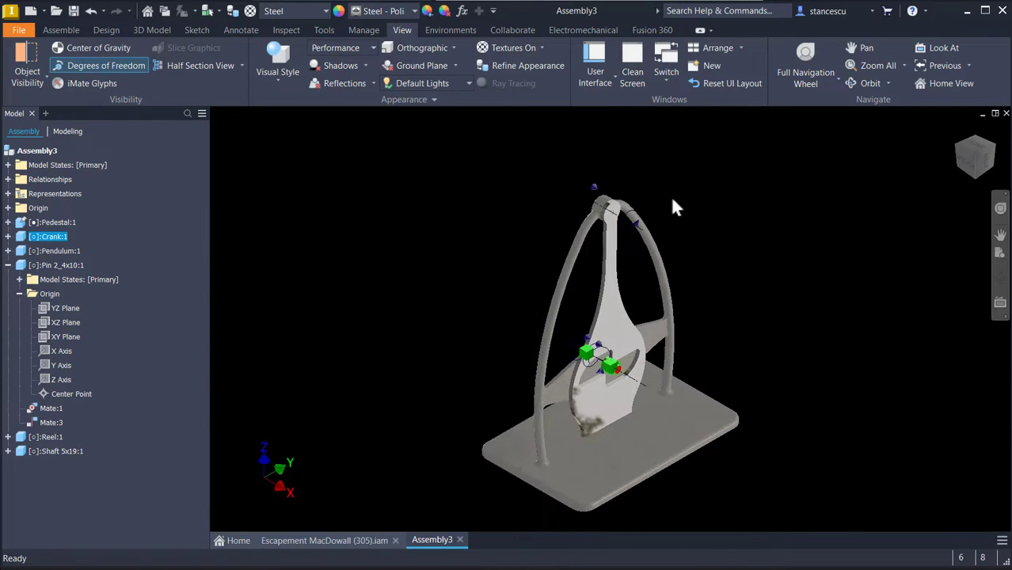
left_click(135, 65)
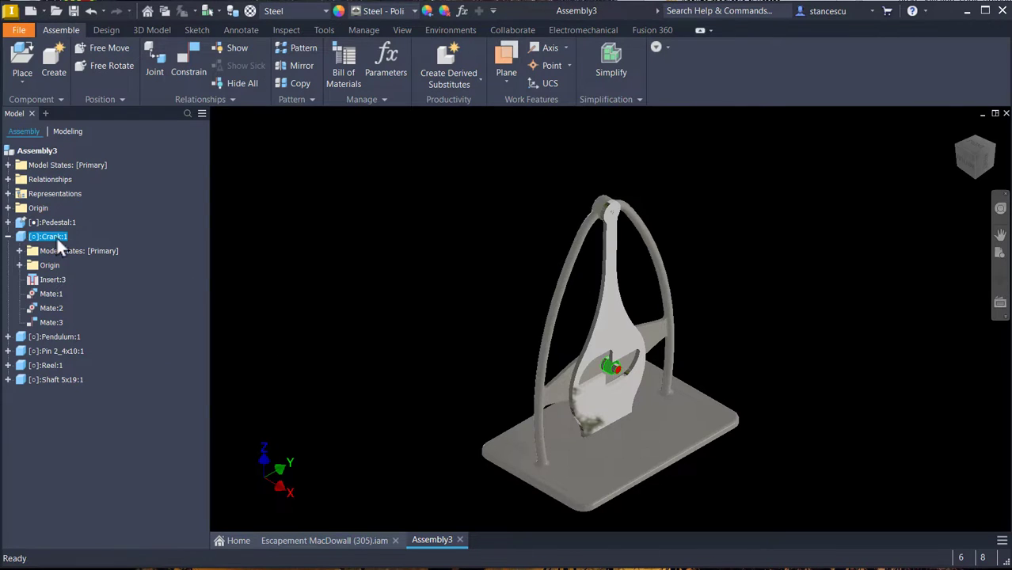
Review the constraints applied to the crank and collapse its list.
left_click(179, 303)
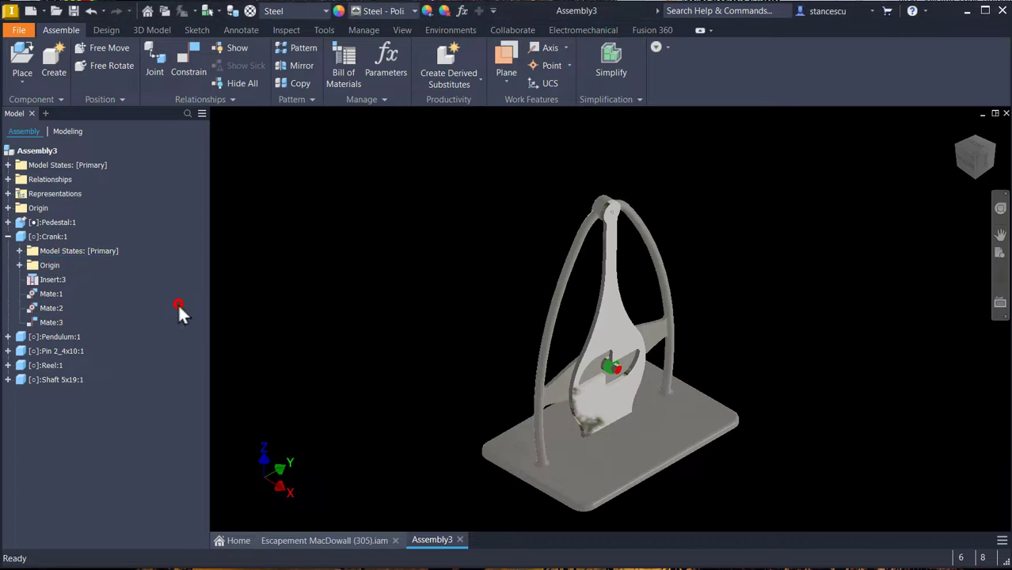
left_click(8, 236)
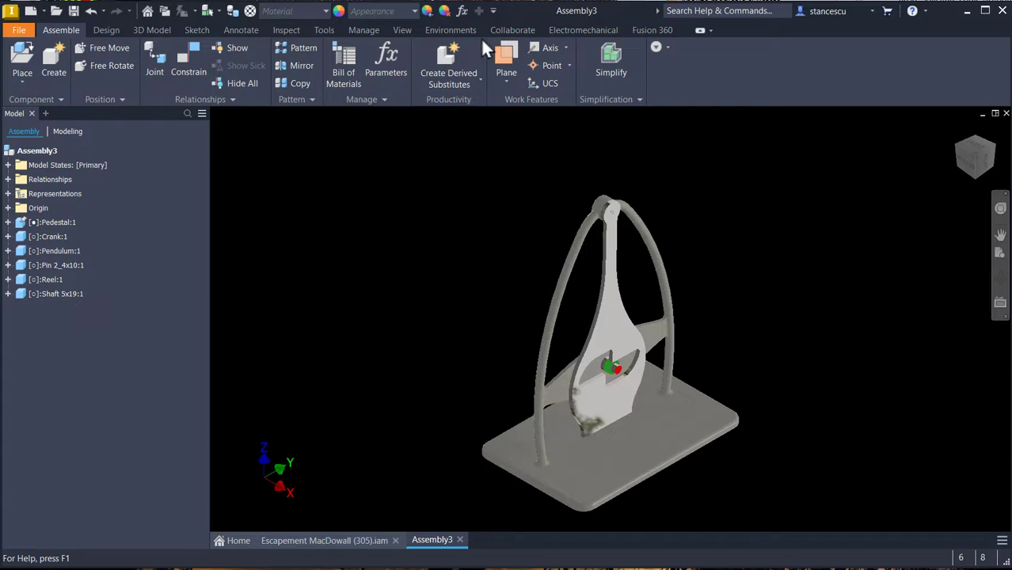
Enter the Dynamic Simulation environment for the assembly.
left_click(435, 33)
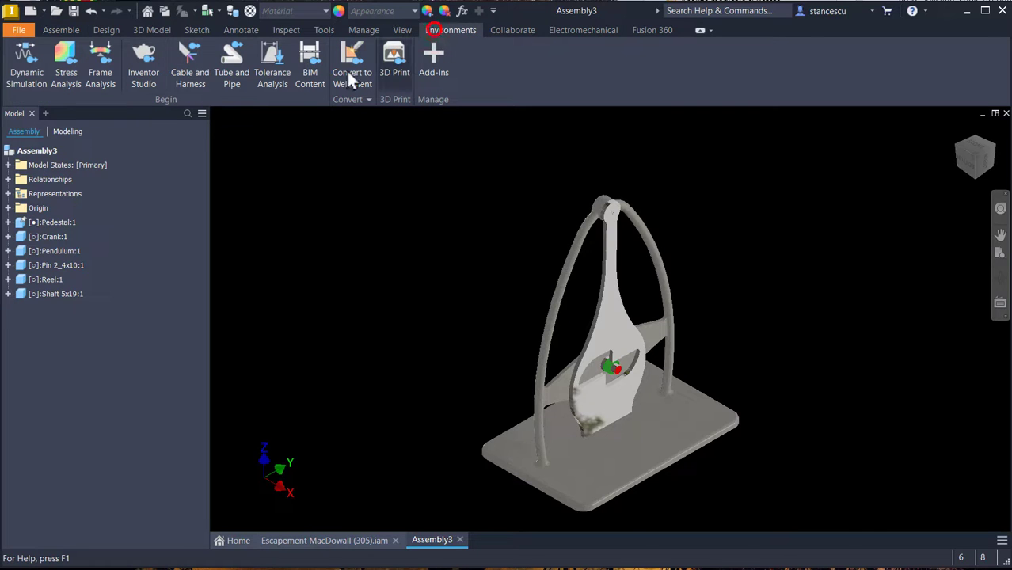
left_click(28, 63)
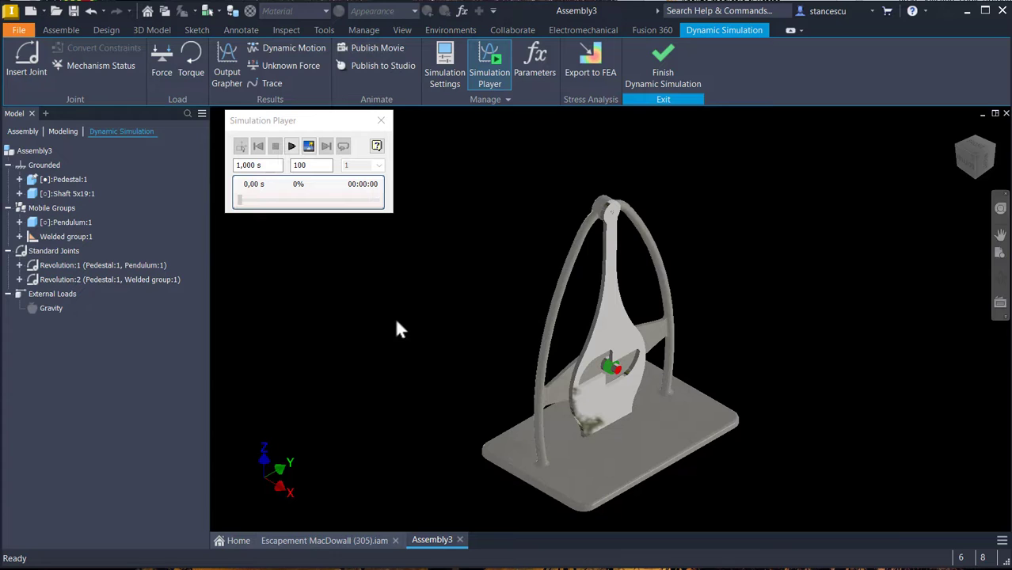
Define gravity by vector components with g[Z] set to -9810 mm/s^2.
double_click(49, 309)
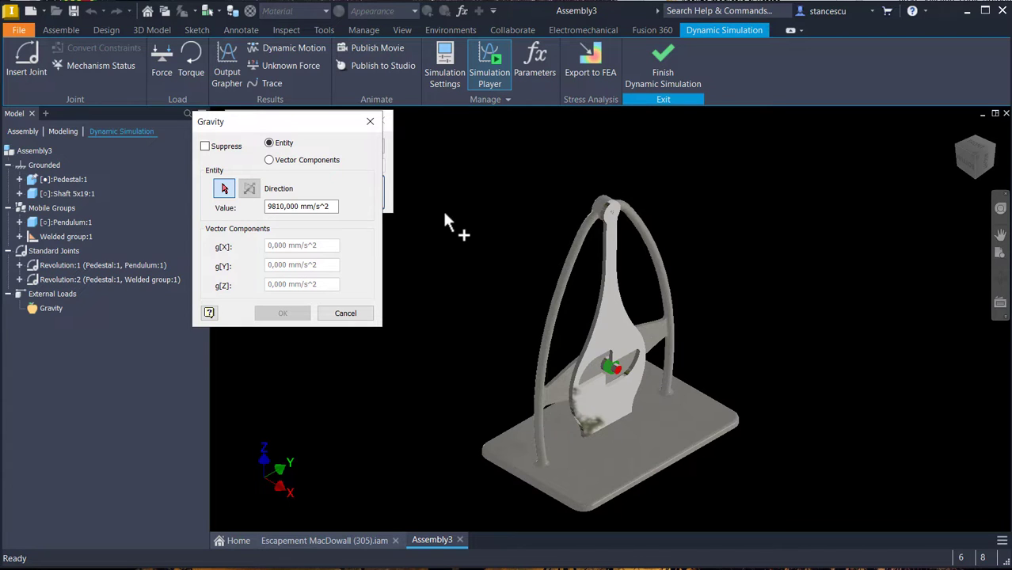
left_click(332, 206)
key("shift+Home")
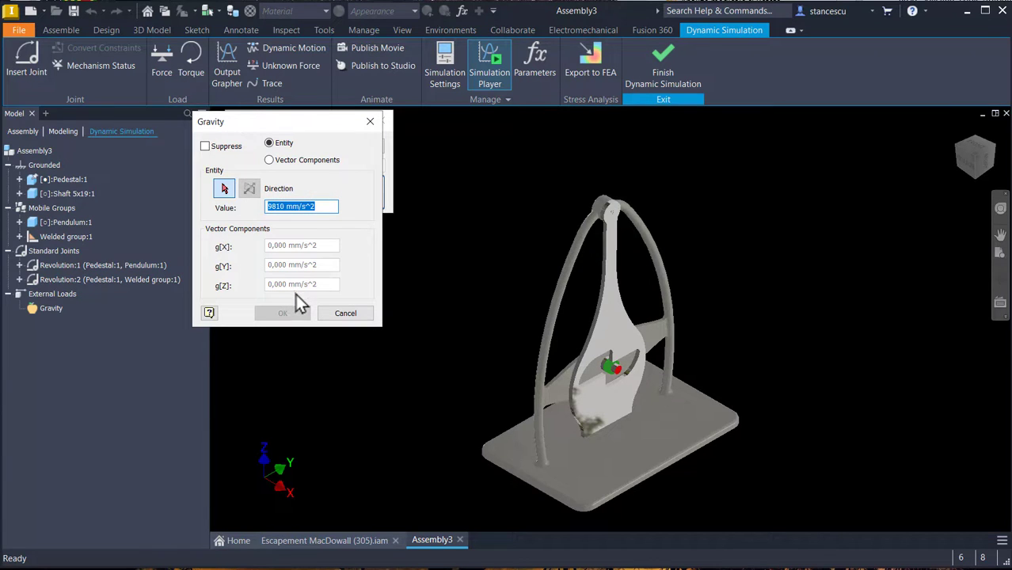
key("ctrl+c")
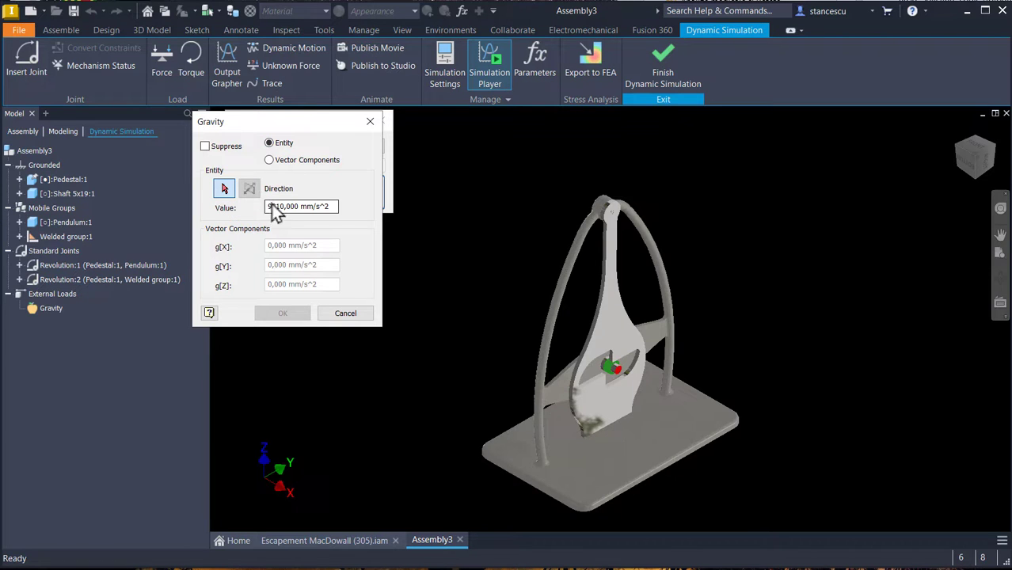
left_click(268, 160)
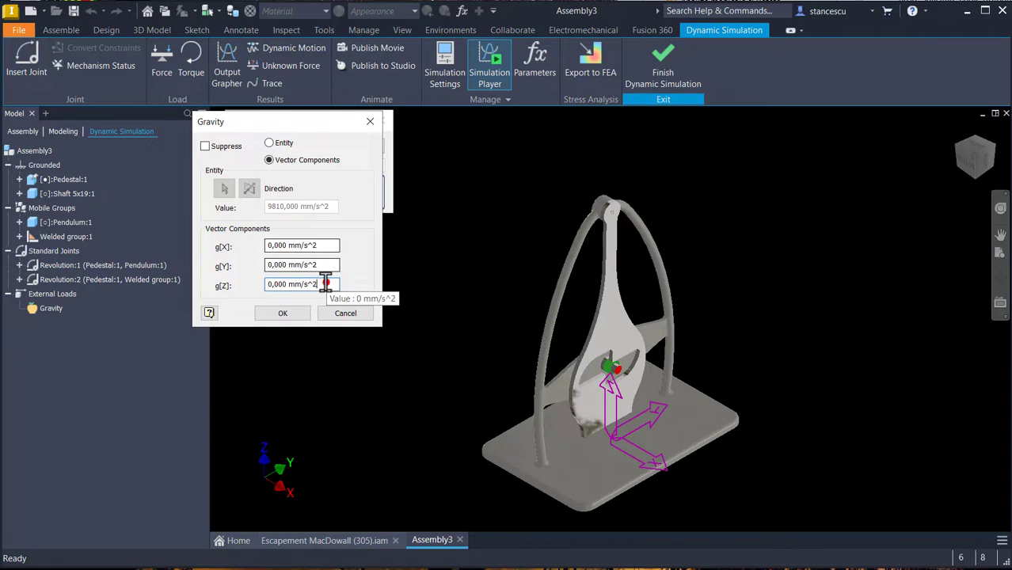
left_click(324, 284)
key("shift+Home")
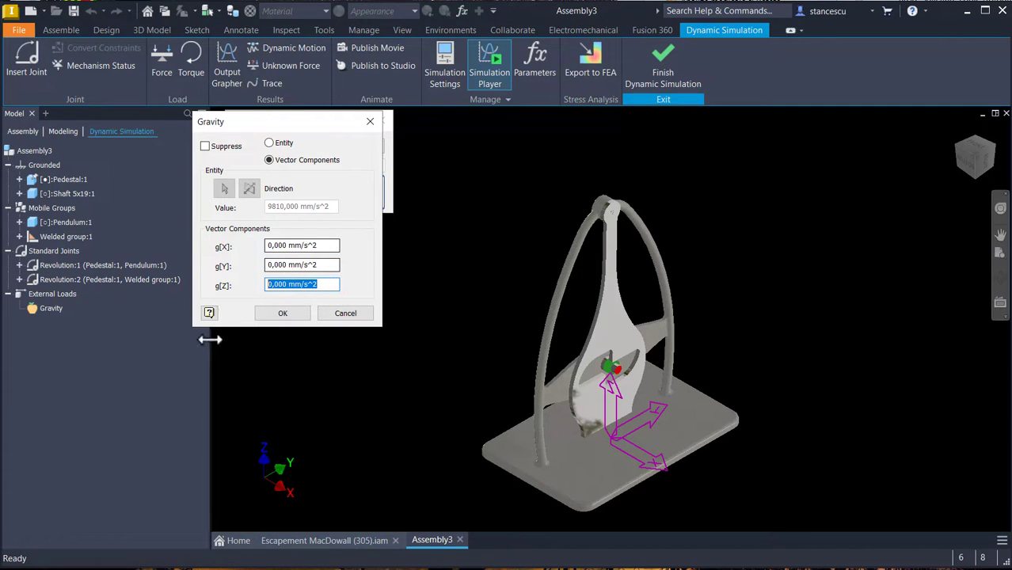
key("ctrl+v")
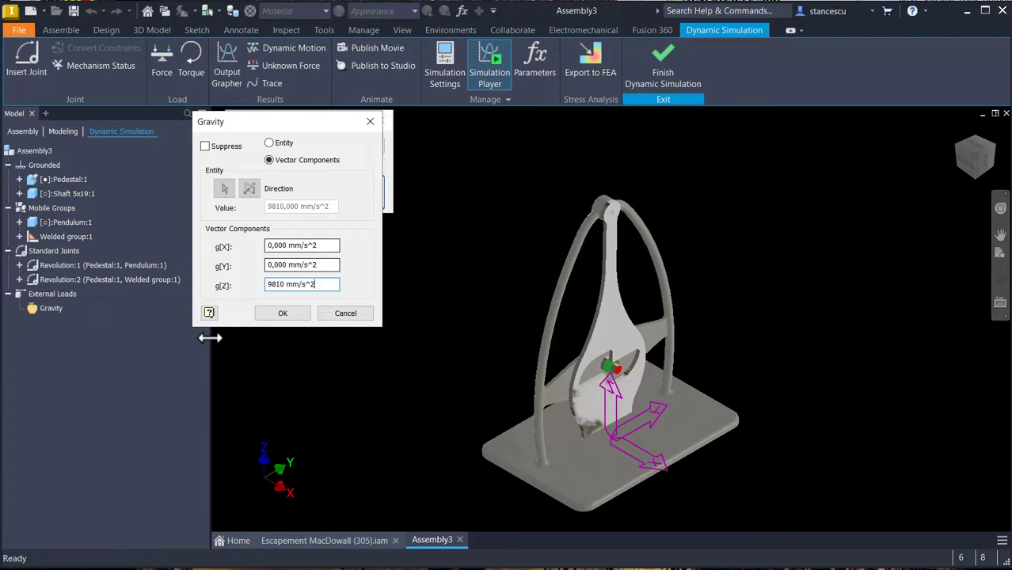
key("Home")
type("-")
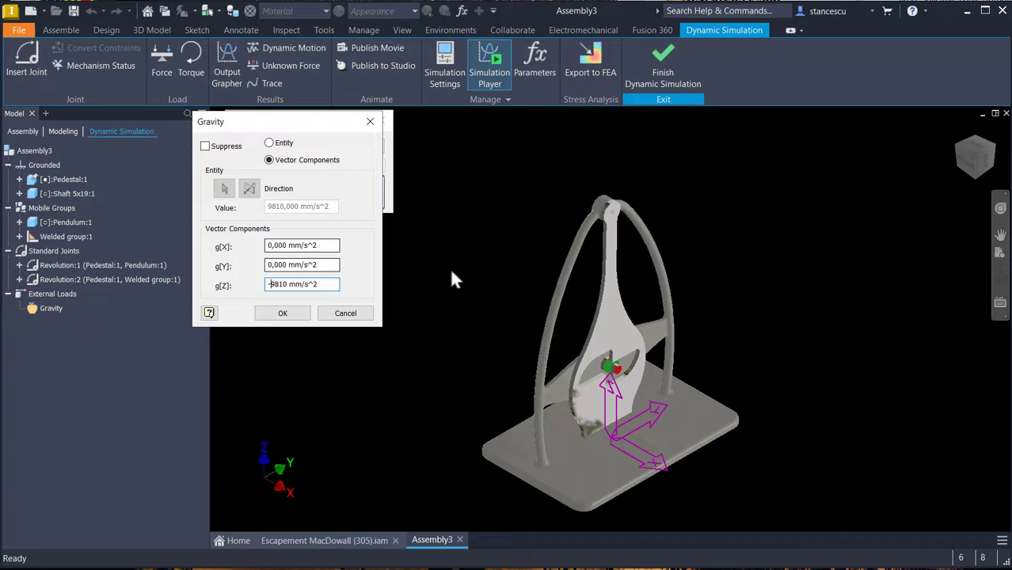
left_click(293, 311)
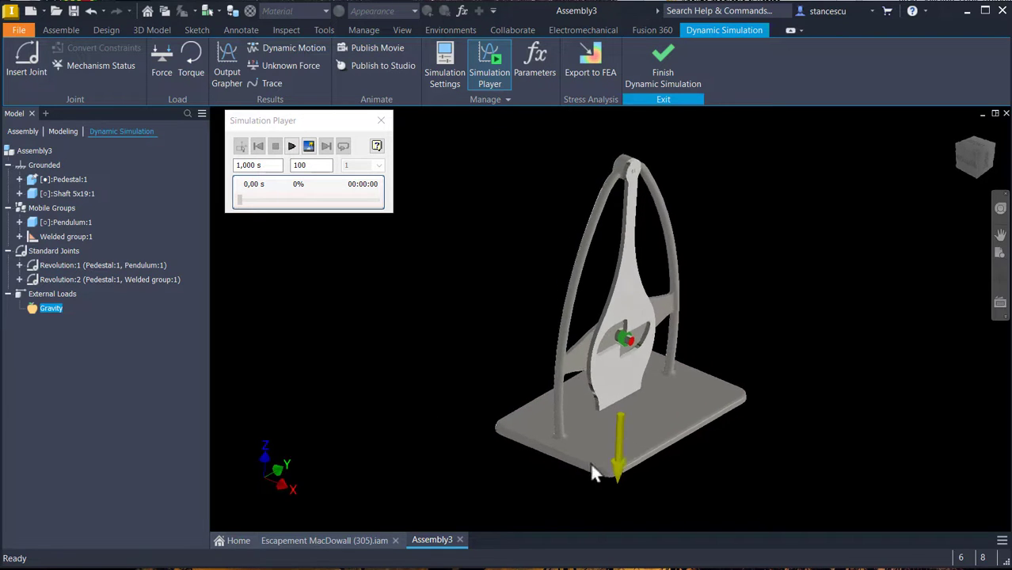
left_click(35, 151)
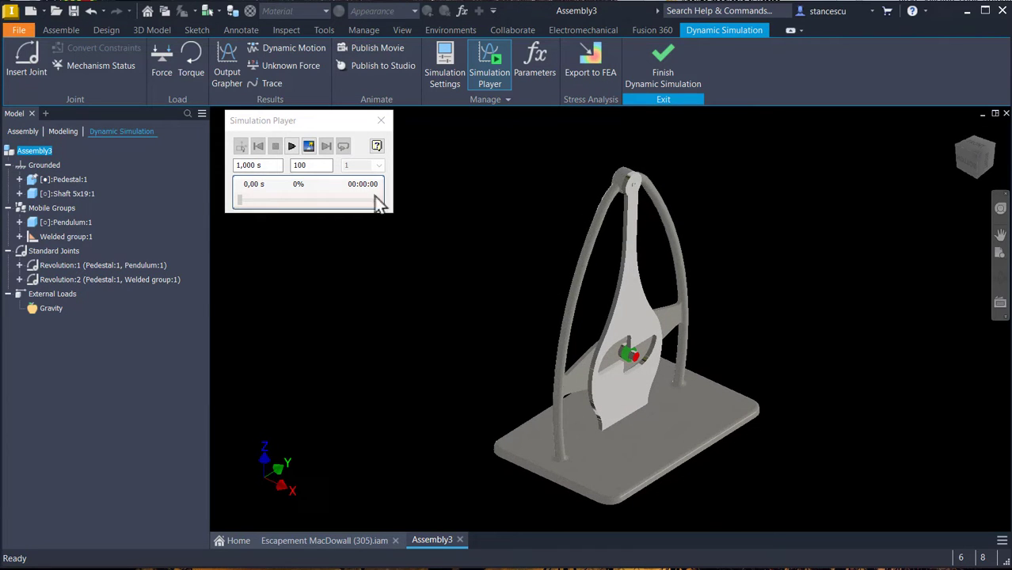
Start a torque load and locate it on the circular edge of the crank shaft's end inside the golden hub.
left_click(196, 54)
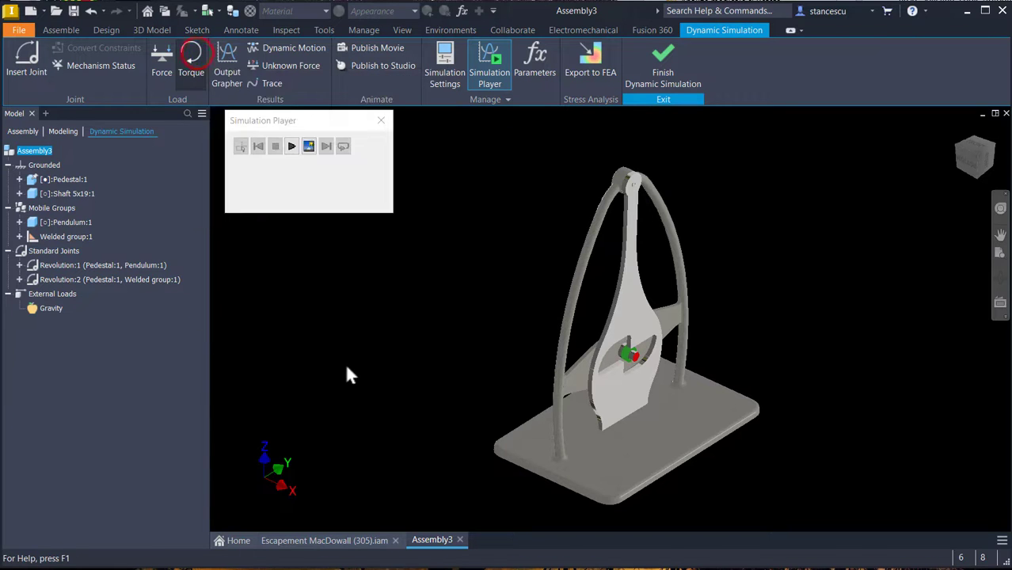
middle_click_drag(355, 357, 477, 370, "shift")
scroll(475, 373, "up", 5)
scroll(488, 435, "up", 8)
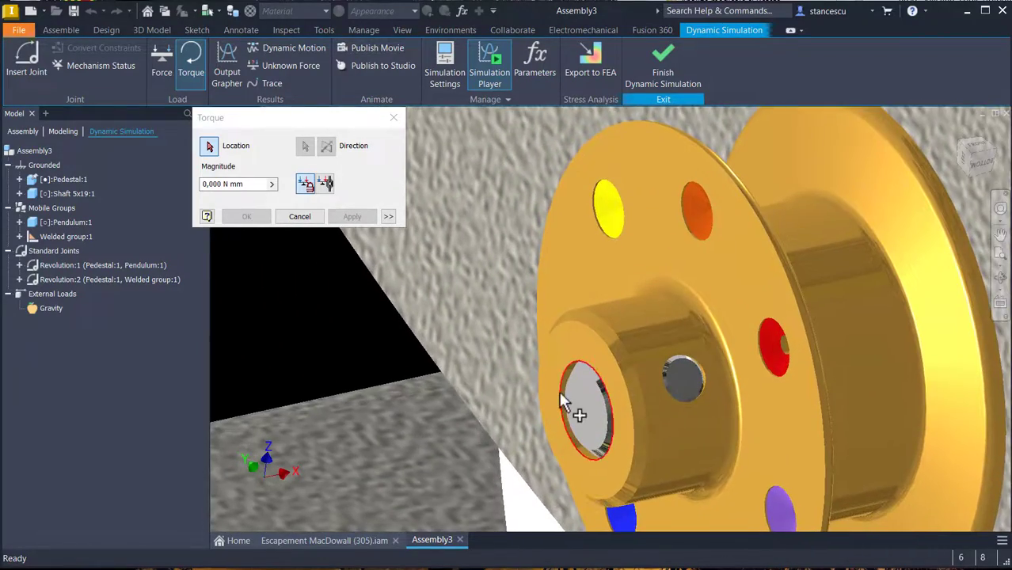
middle_click_drag(572, 382, 565, 396, "shift")
left_click(564, 399)
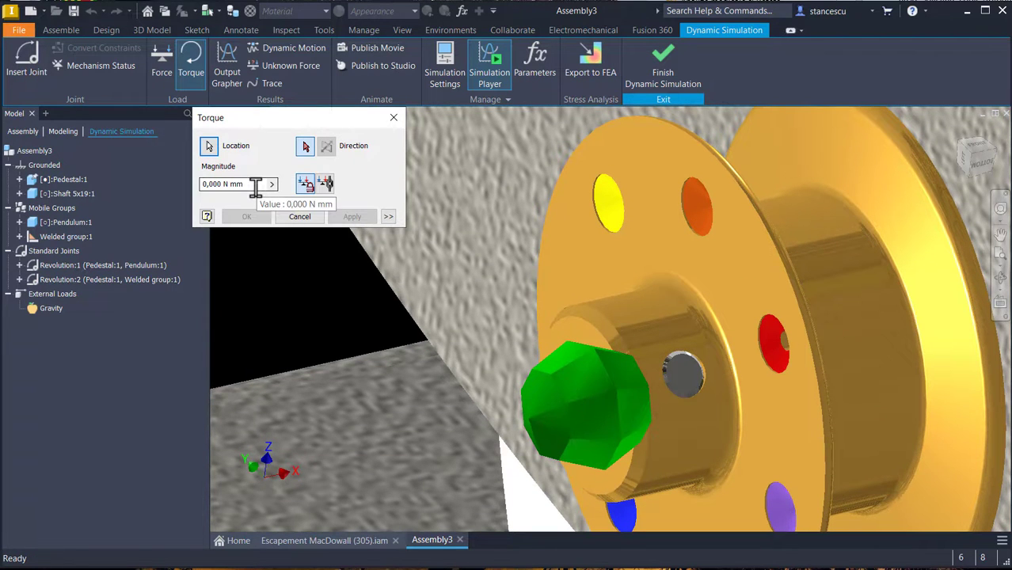
Define the torque with an associative direction along the crank shaft's axis, reversed, and a magnitude of 1,5 N mm.
left_click(325, 184)
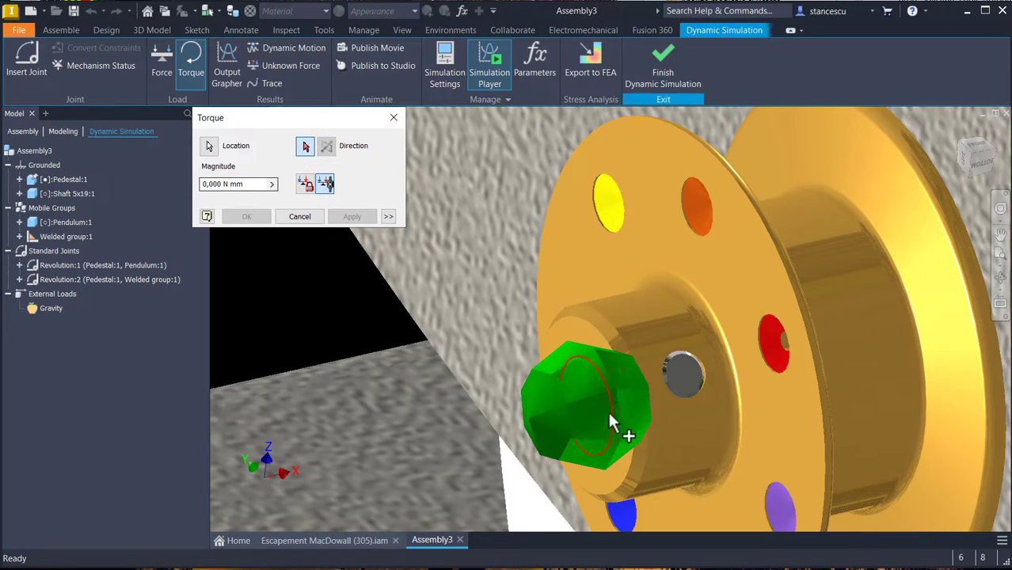
left_click(603, 411)
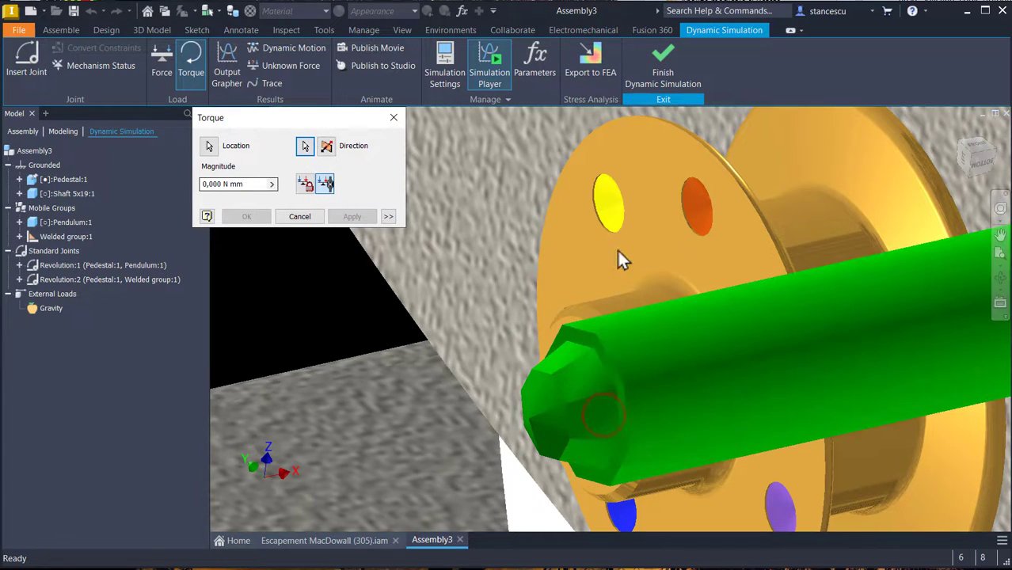
scroll(720, 362, "down", 5)
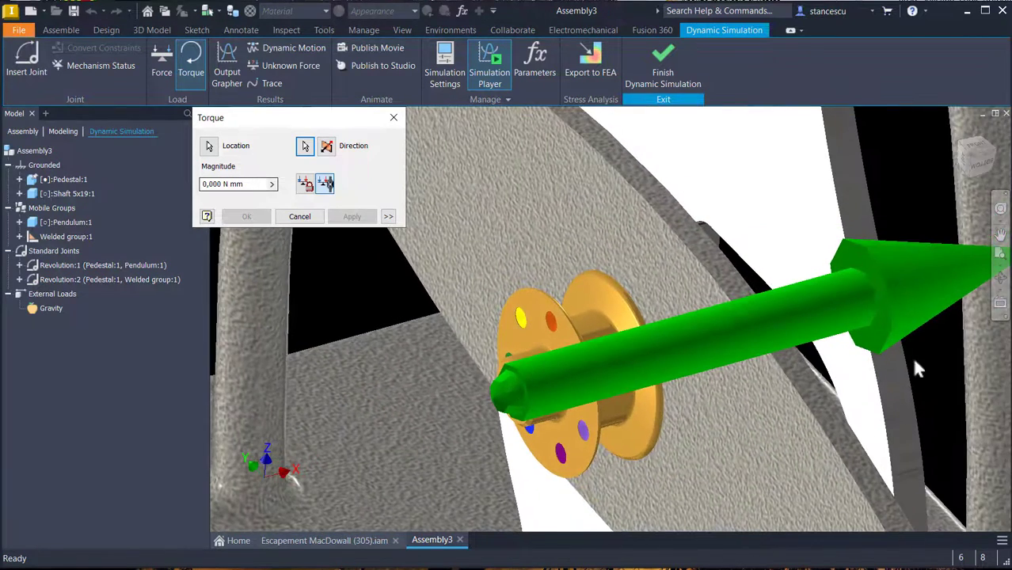
left_click(325, 148)
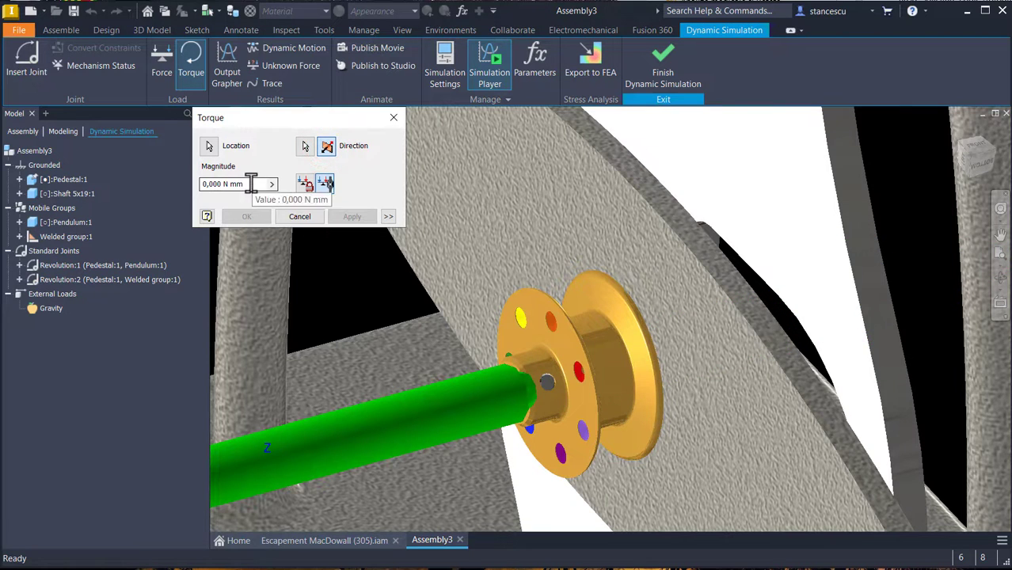
left_click(251, 184)
key("shift+Home")
type("1,5")
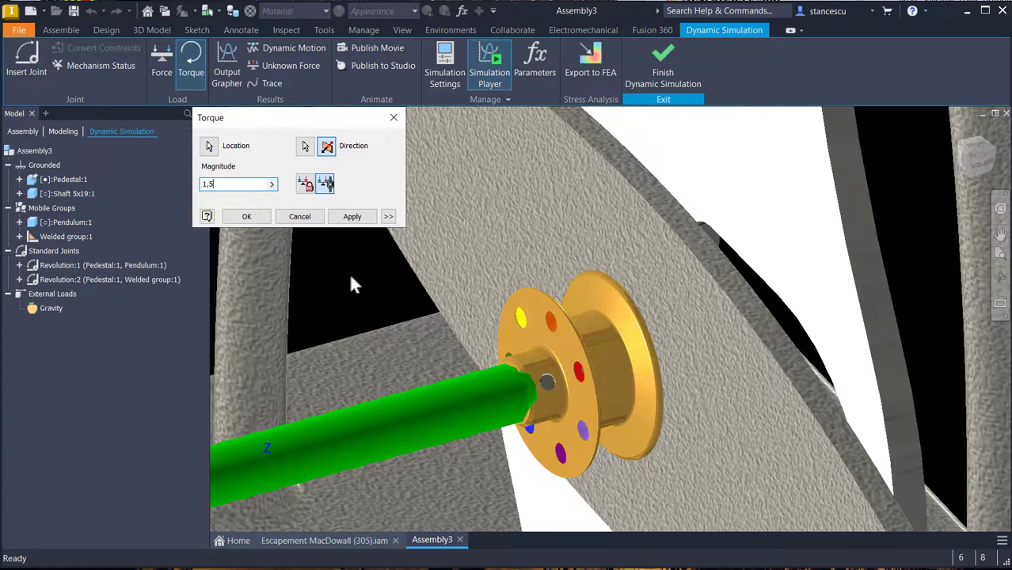
left_click(247, 216)
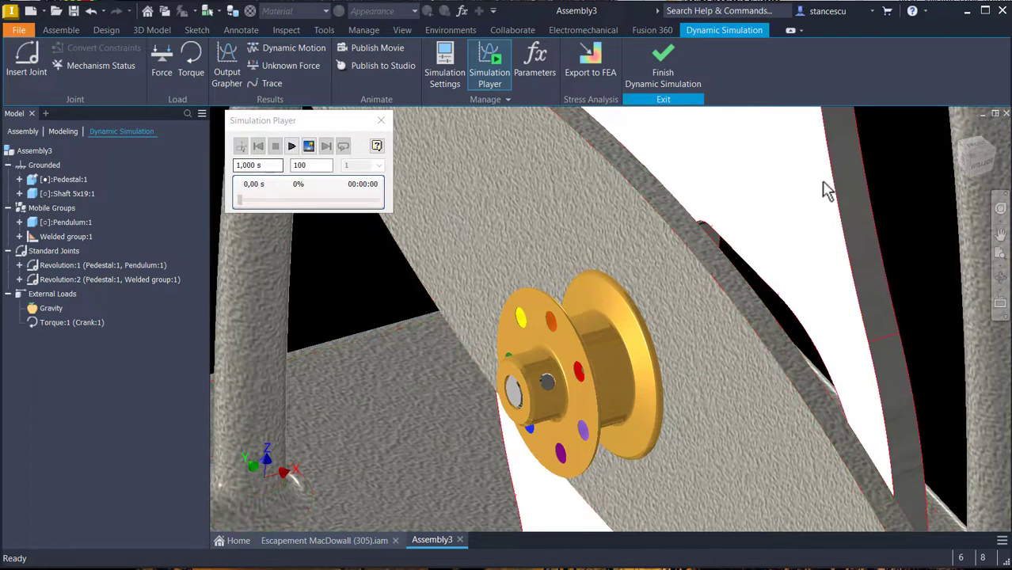
Run the 1 s simulation to check the pendulum and crank motion, and rewind it to the start.
scroll(816, 208, "up", 5)
scroll(332, 272, "up", 3)
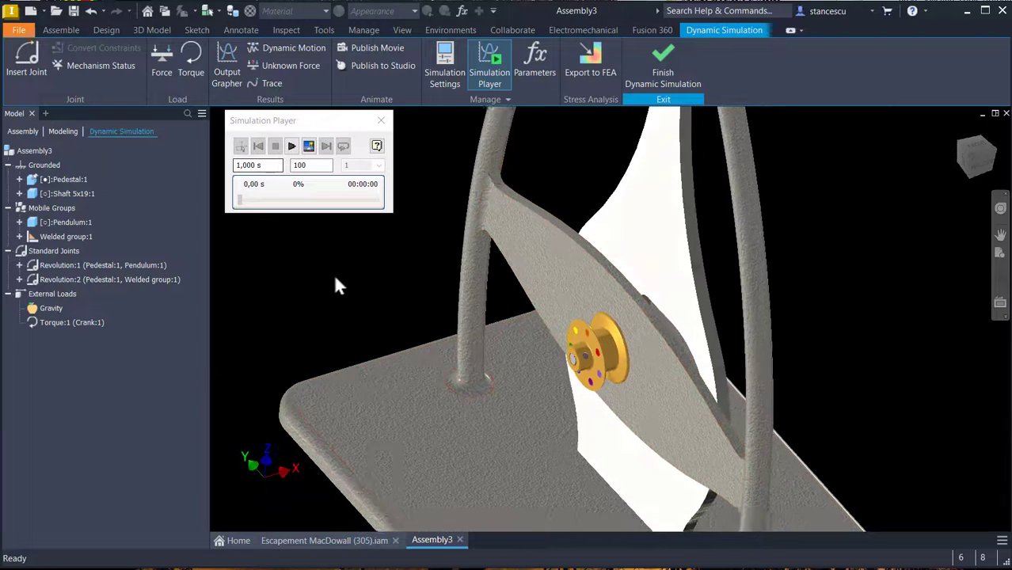
middle_click_drag(639, 331, 269, 202, "shift")
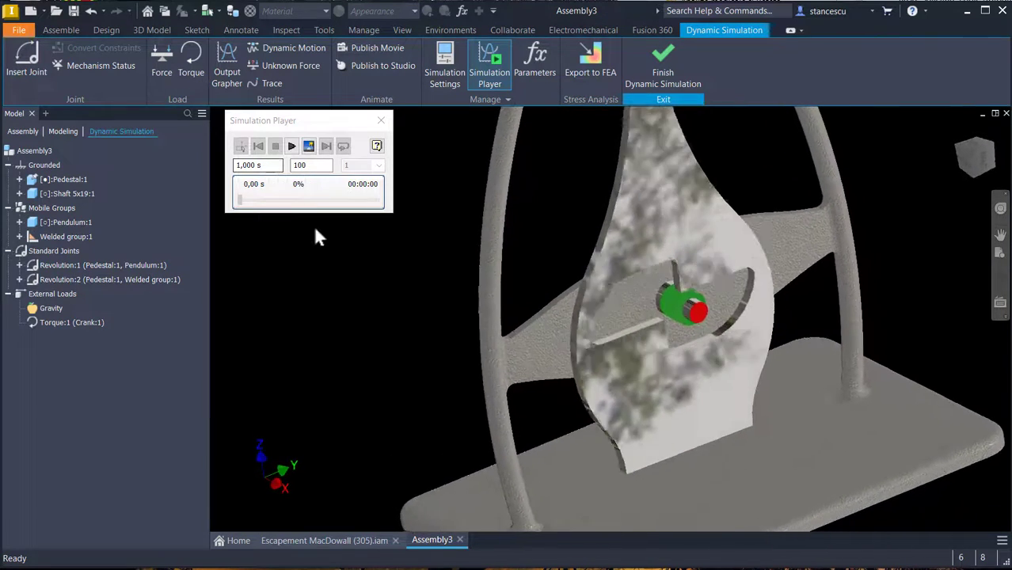
left_click(291, 148)
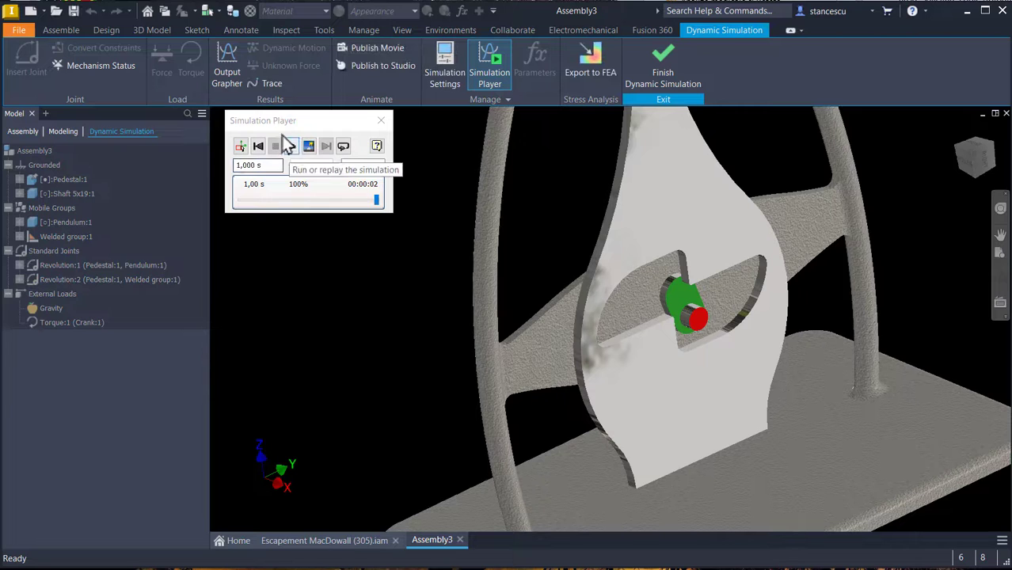
left_click(258, 147)
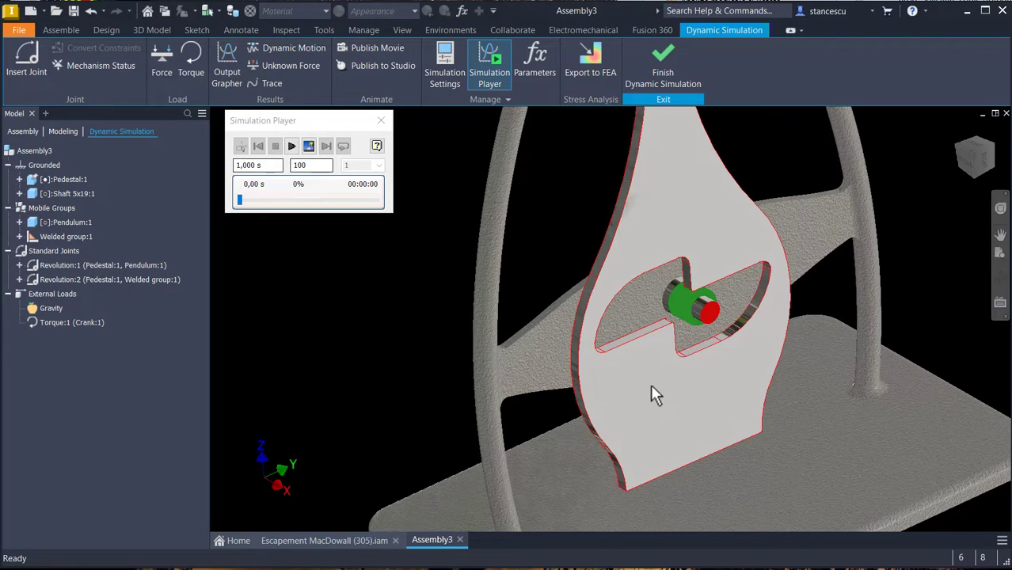
Test the dynamic motion by pulling the pendulum and the crank pin by hand, and stop it.
scroll(650, 384, "up", 2)
mouse_move(650, 384)
middle_mouse_down("shift")
mouse_move(696, 384)
mouse_move(642, 391)
middle_mouse_up("shift")
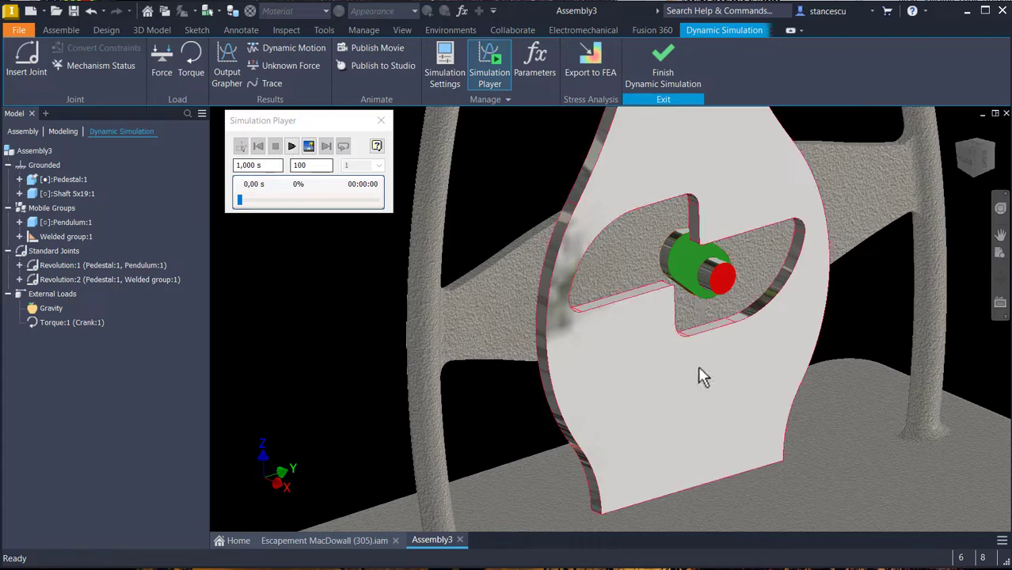
left_click_drag(700, 368, 729, 371)
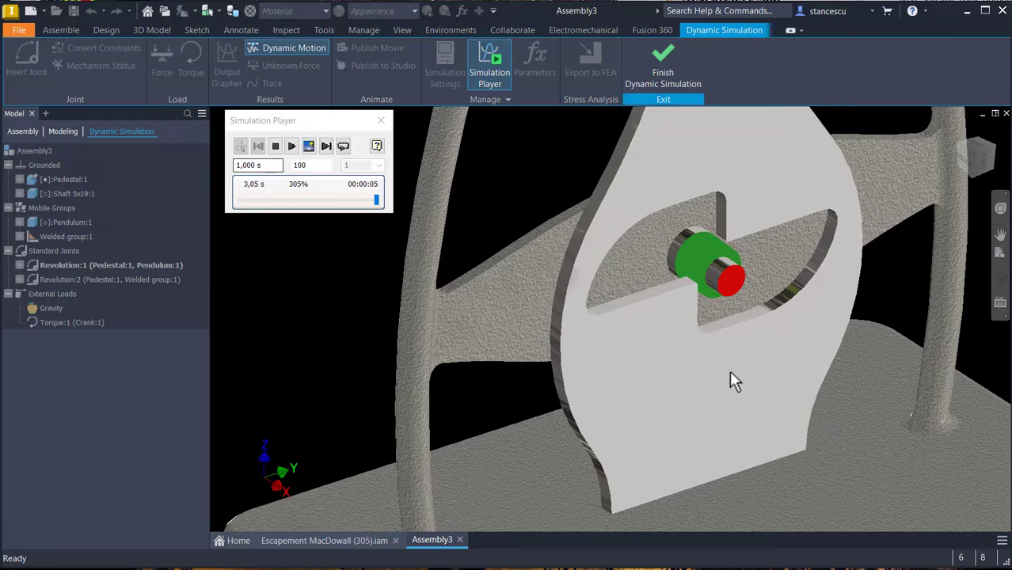
left_click_drag(722, 286, 760, 369)
key("Escape")
scroll(760, 365, "up", 4)
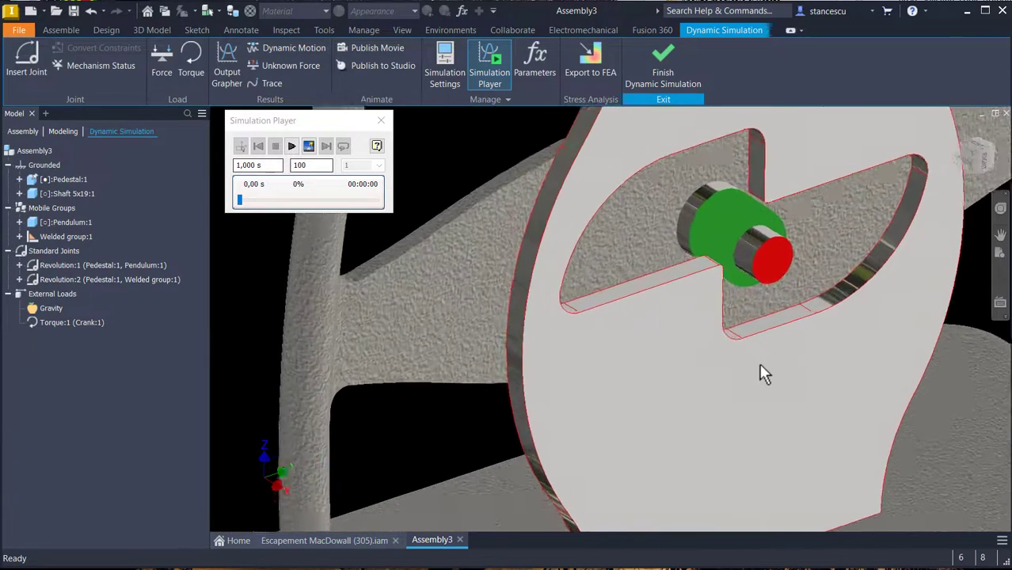
Start a 2D Contact joint with the circular edge of the crank's red pin as the first curve.
scroll(786, 414, "down", 2)
middle_click_drag(785, 408, 810, 407)
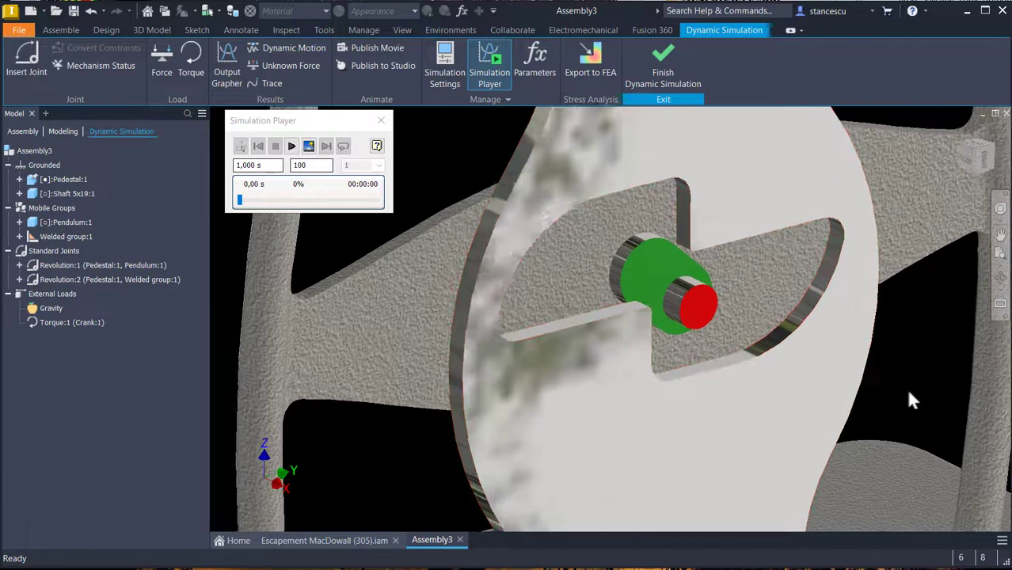
scroll(906, 356, "up", 2)
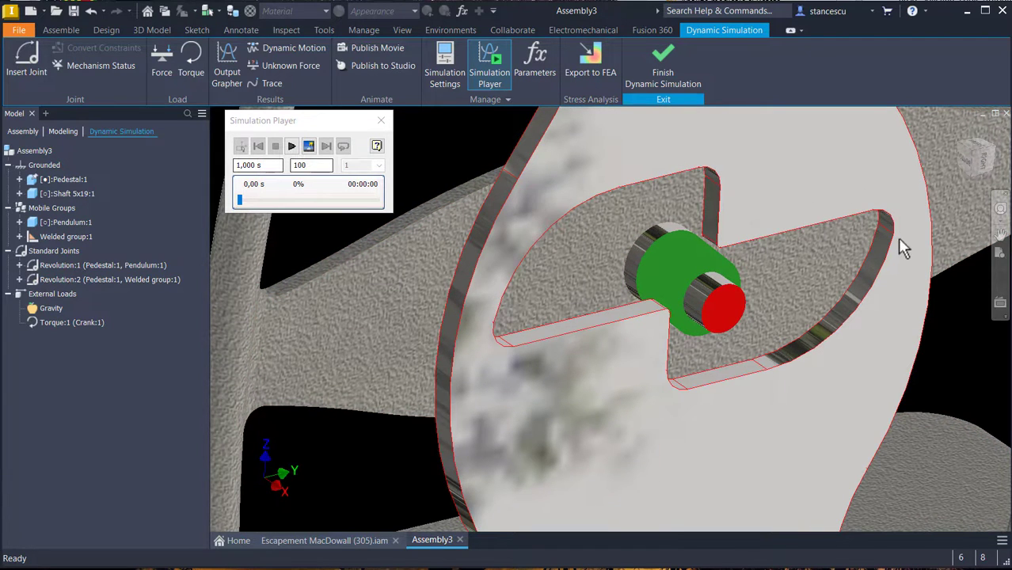
middle_click_drag(648, 291, 452, 188, "shift")
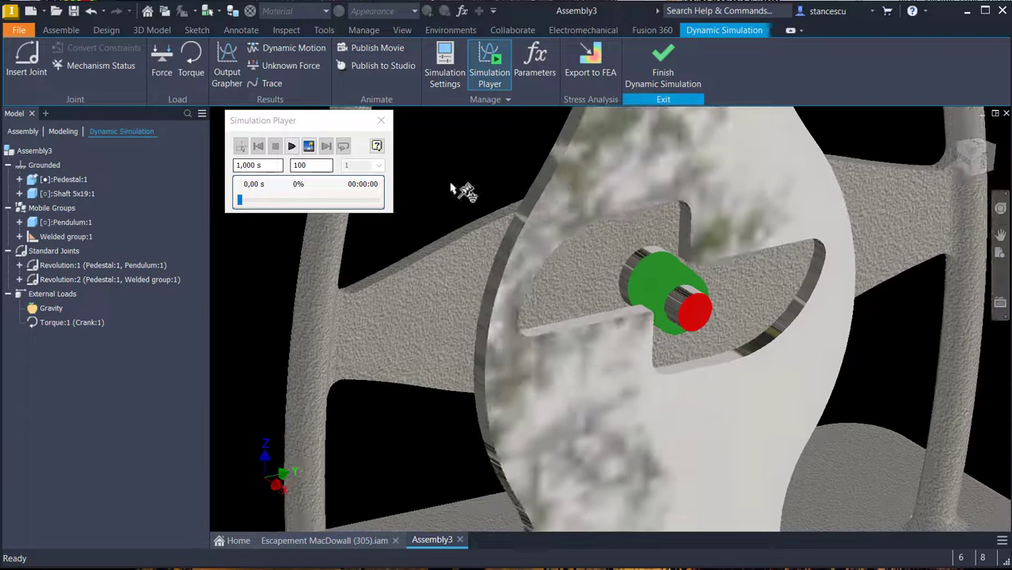
left_click(26, 57)
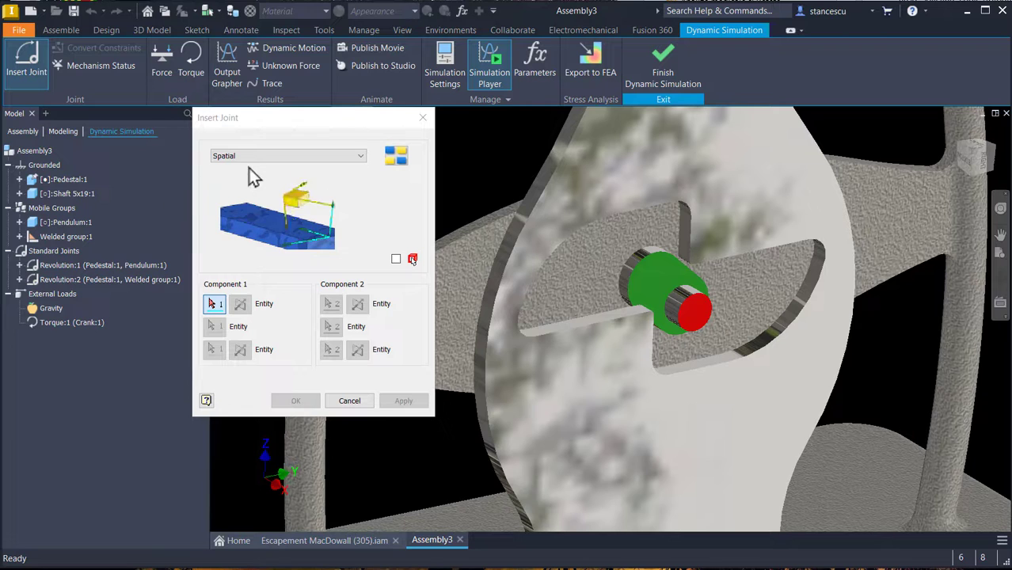
left_click(255, 156)
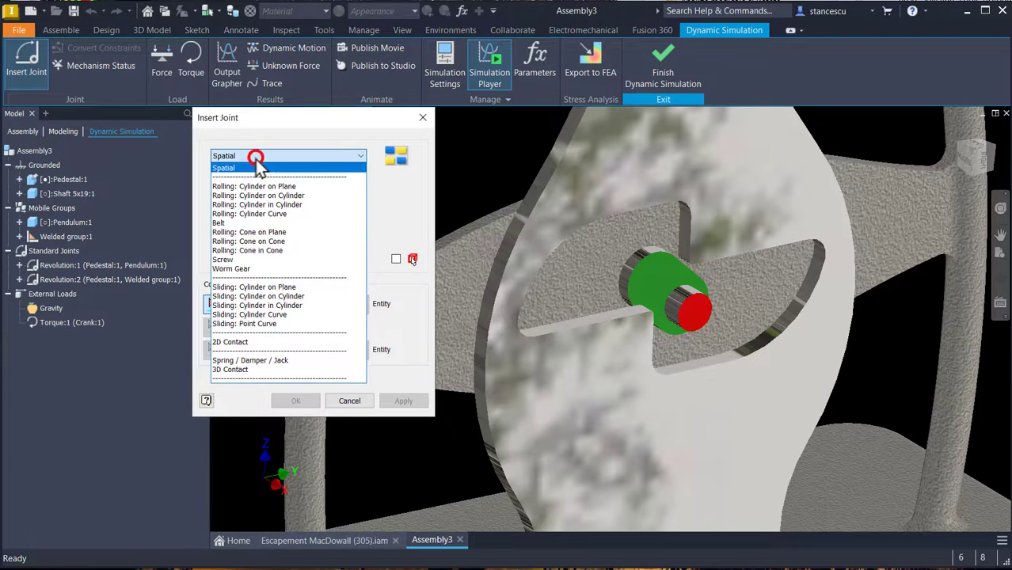
left_click(243, 343)
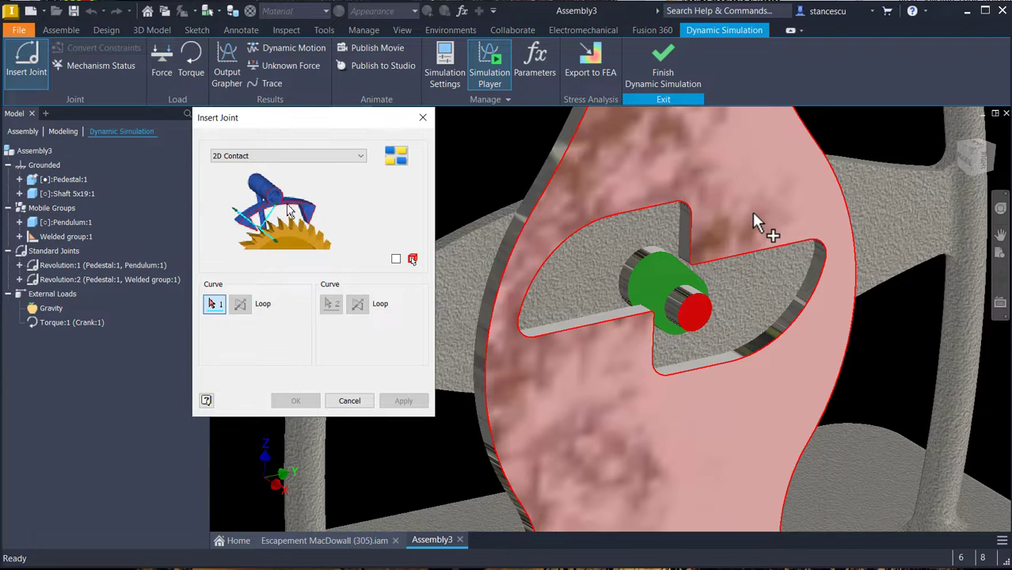
middle_click_drag(709, 321, 804, 340, "shift")
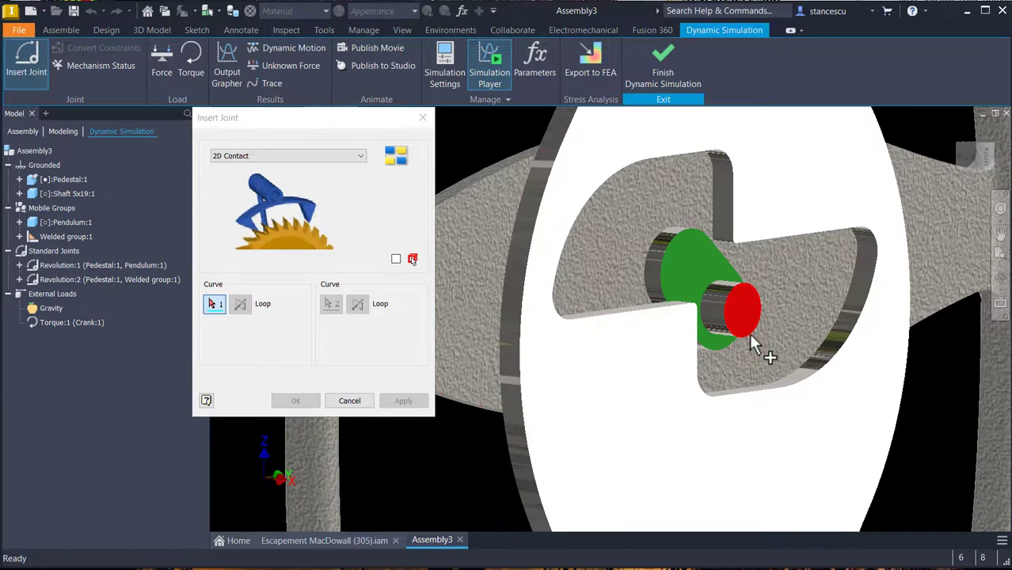
left_click(748, 331)
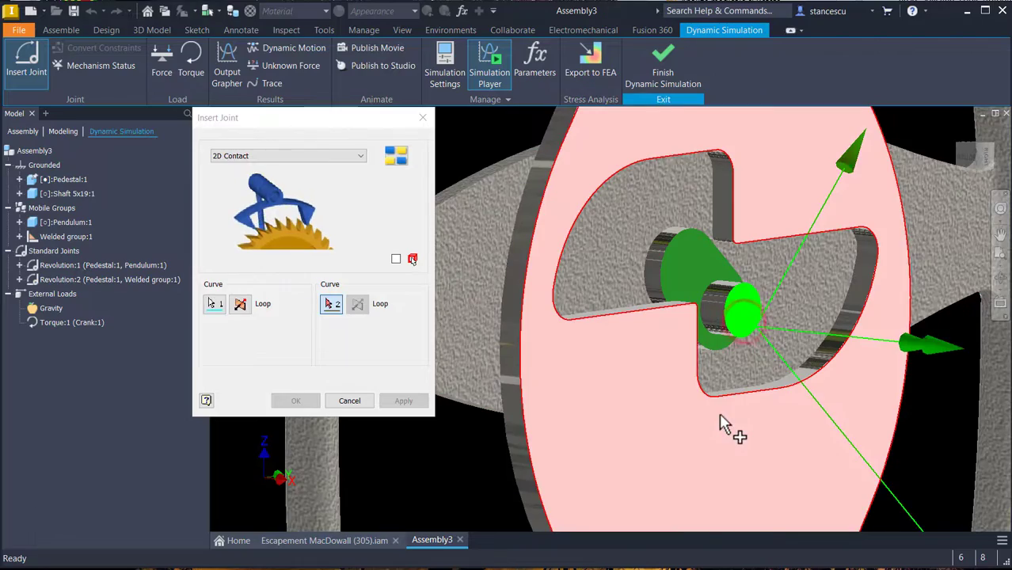
Create the 2D contact with the pendulum's front face, using the short step edge of its cutout to specify the second curve.
middle_click_drag(720, 419, 548, 295, "shift")
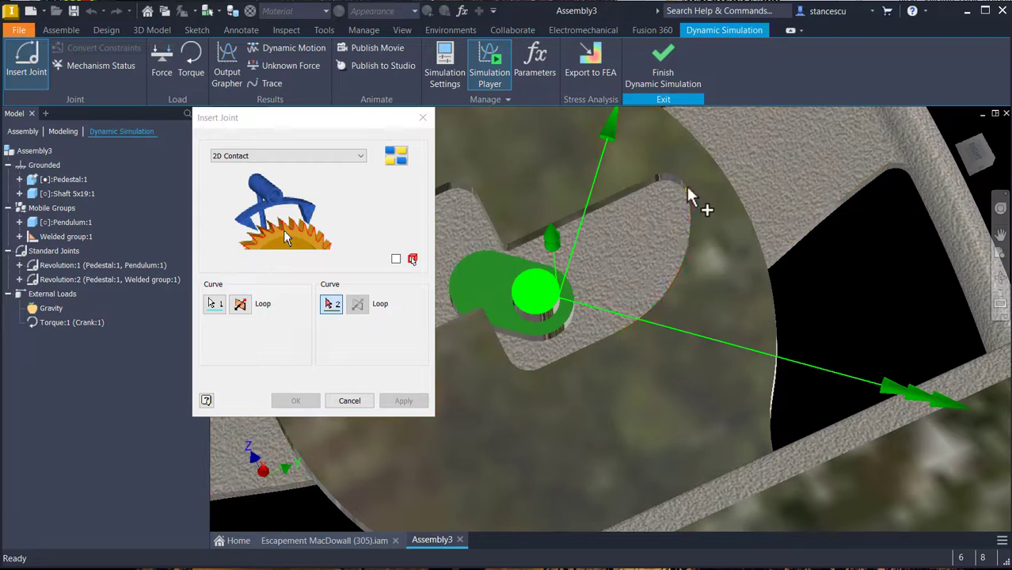
scroll(500, 377, "down", 5)
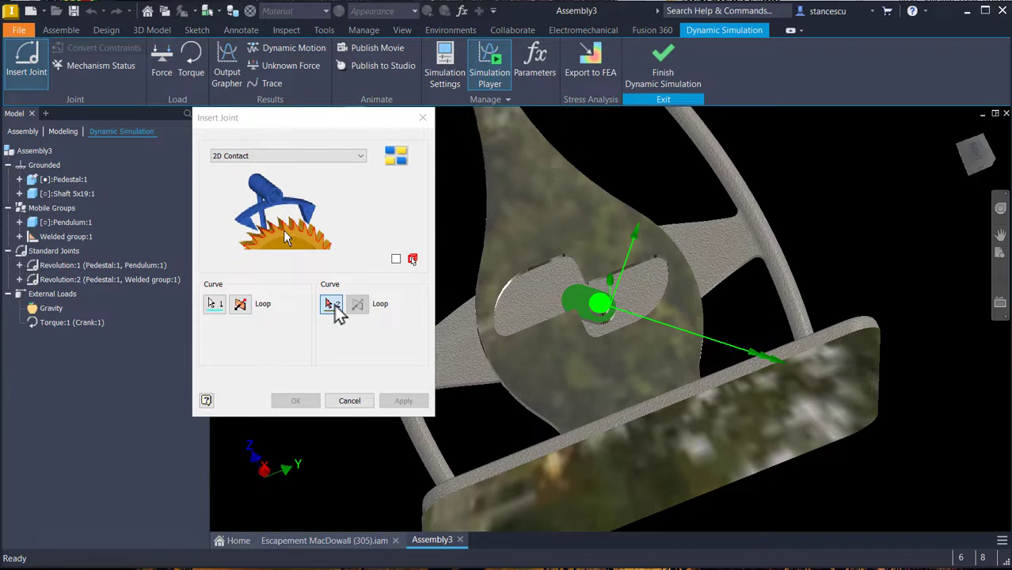
left_click(553, 233)
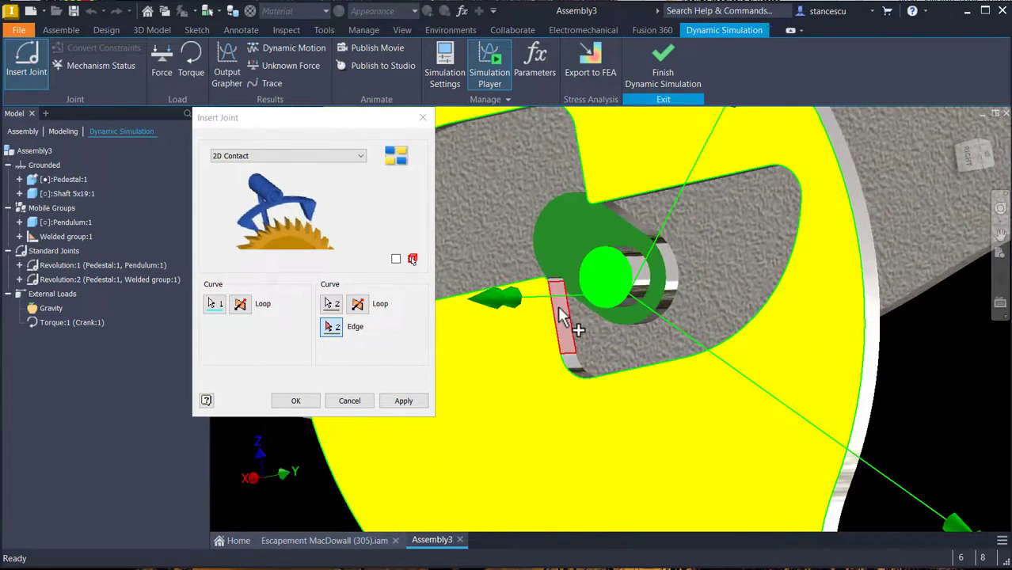
left_click(555, 309)
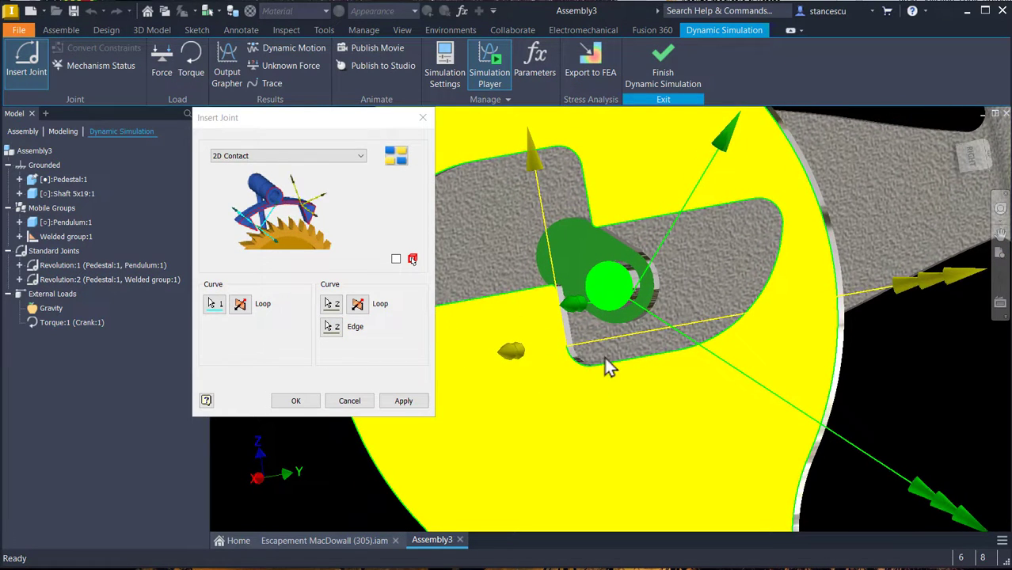
scroll(646, 299, "up", 1)
scroll(643, 296, "up", 2)
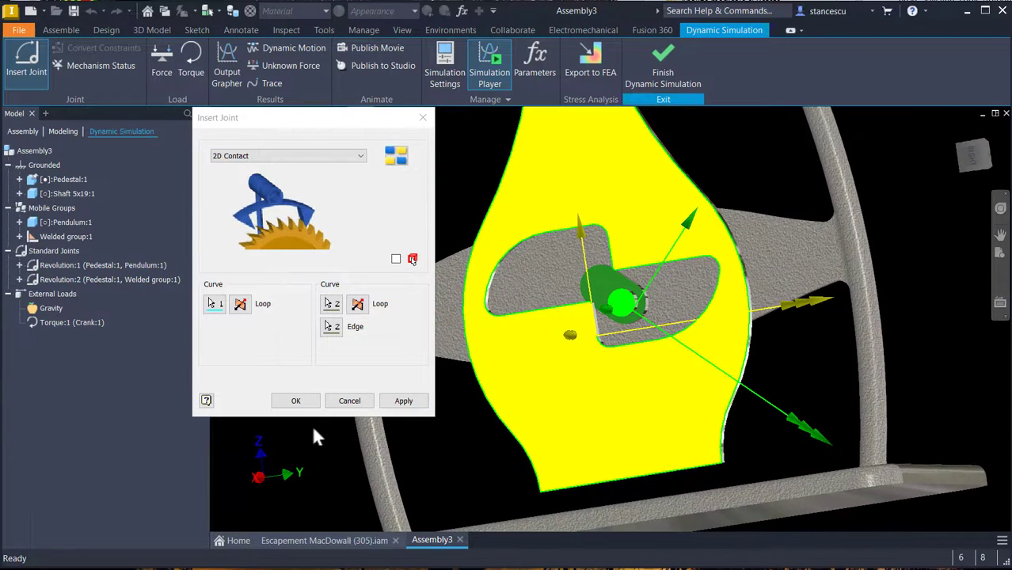
left_click(388, 405)
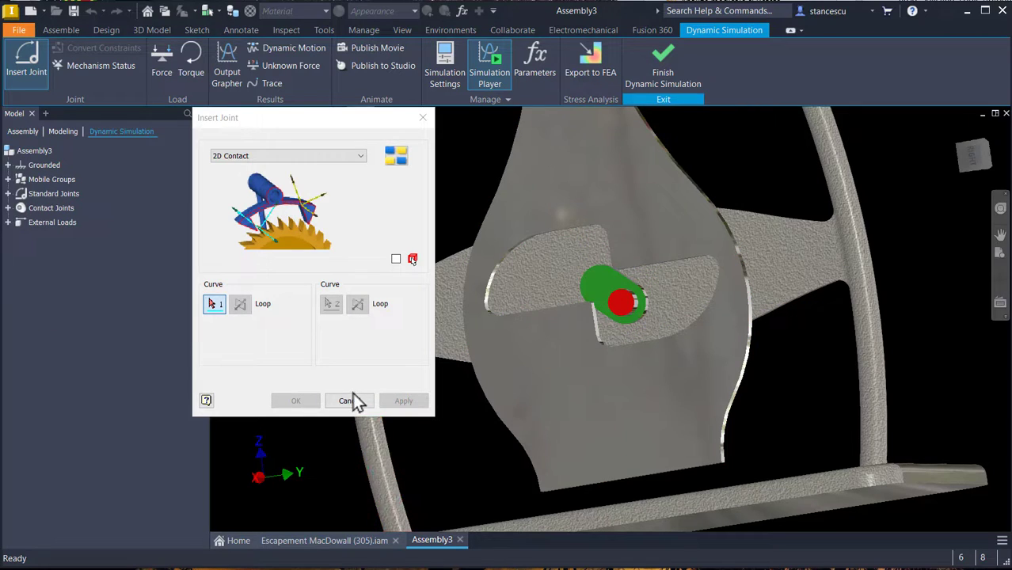
left_click(351, 398)
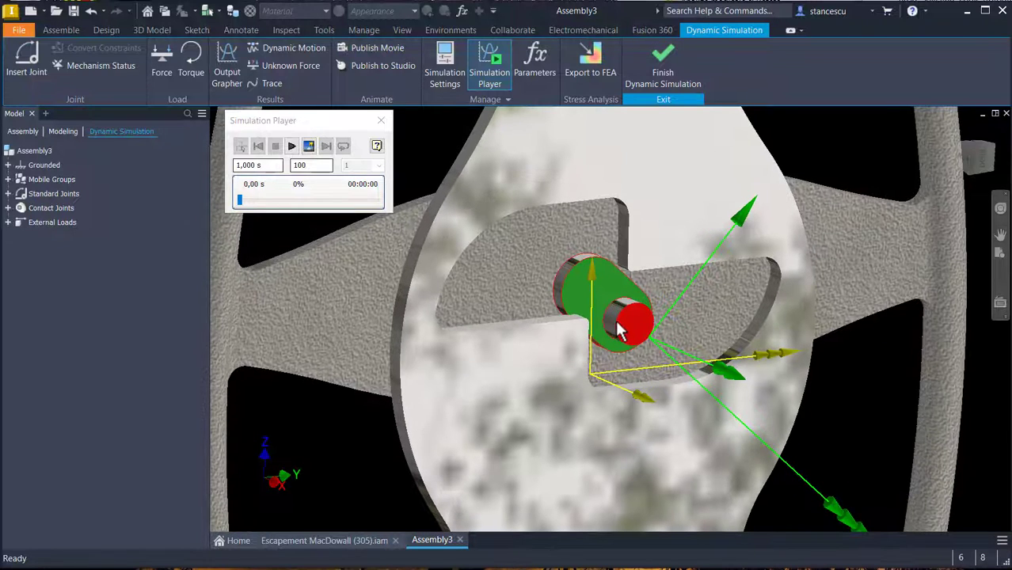
Test the 2D contact by moving the crank pin and the pendulum by hand against each other.
left_click_drag(629, 333, 541, 415)
key("Escape")
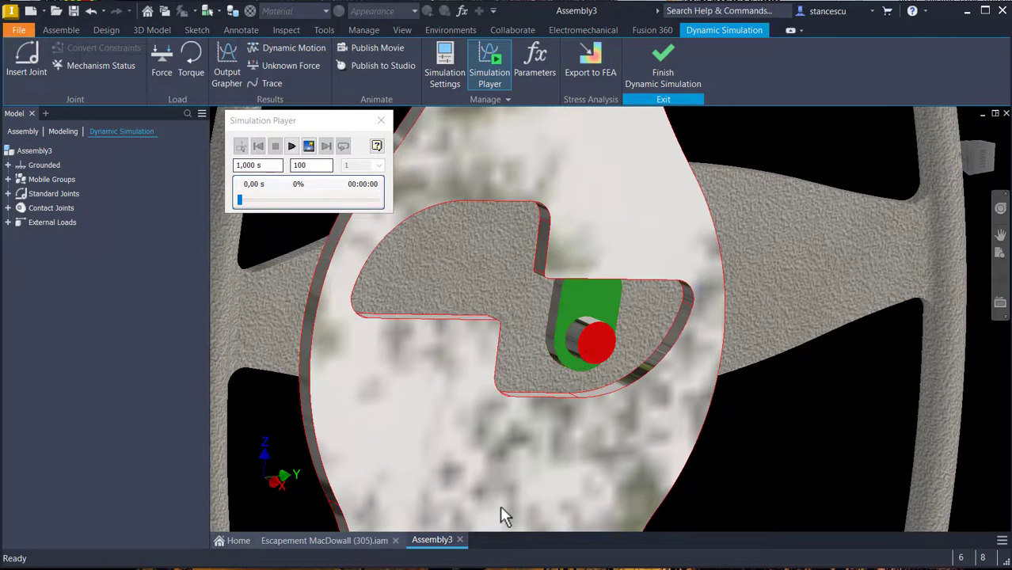
middle_click_drag(512, 471, 518, 460, "shift")
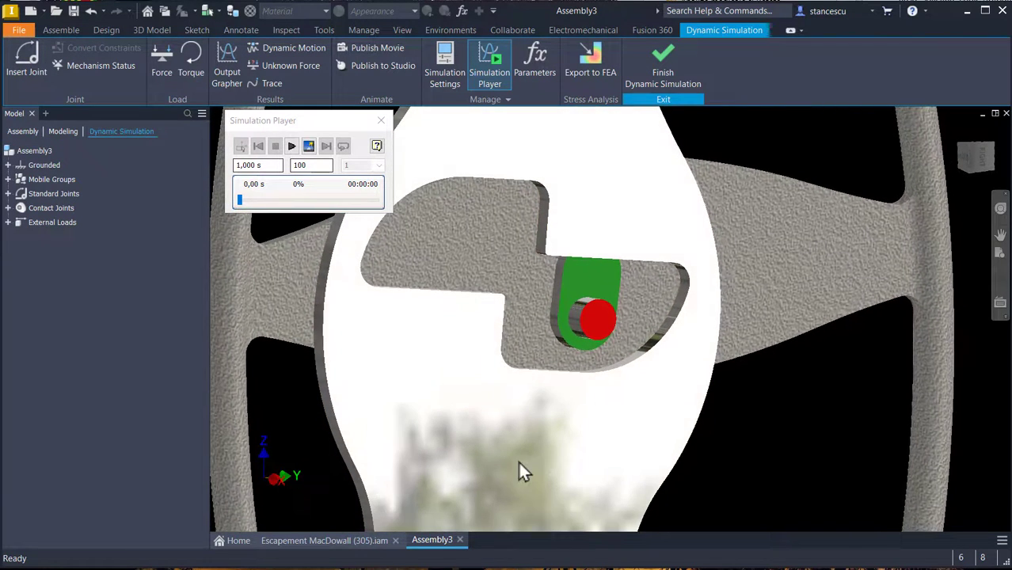
left_click_drag(519, 460, 600, 431)
key("Escape")
left_click_drag(638, 309, 626, 322)
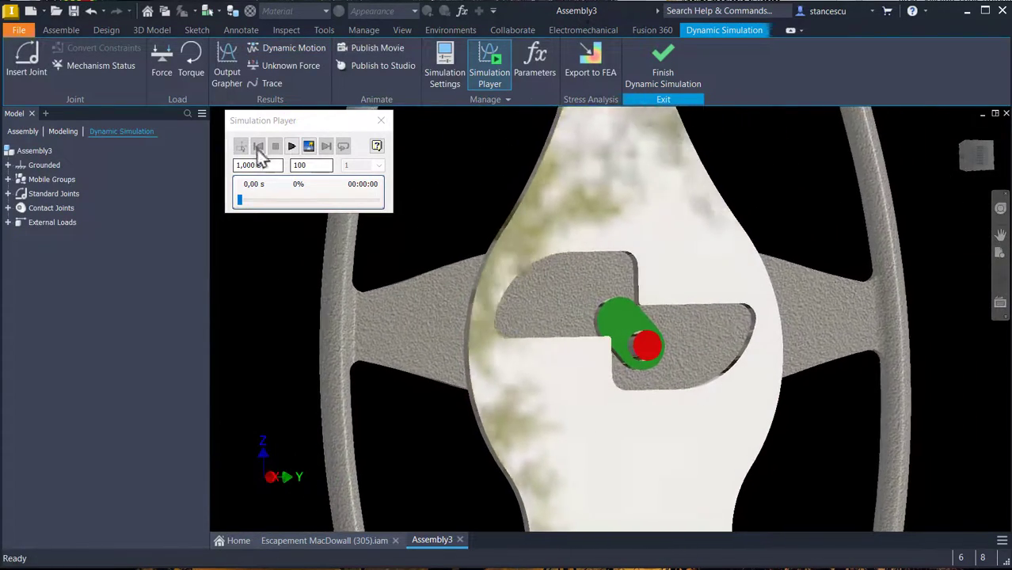
left_click(469, 179)
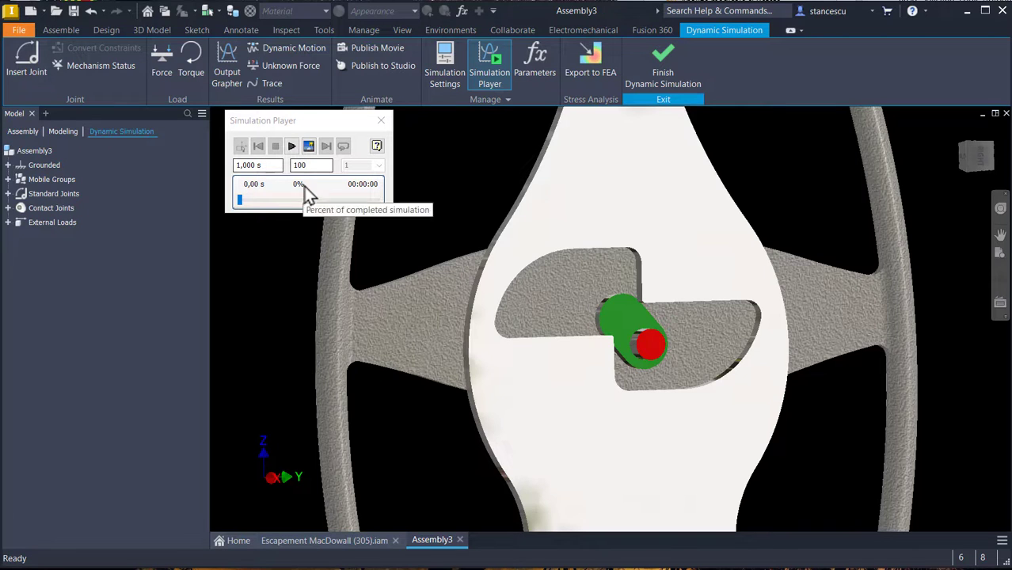
Play the dynamic simulation through to its end, and rewind it to return to construction mode.
left_click(291, 147)
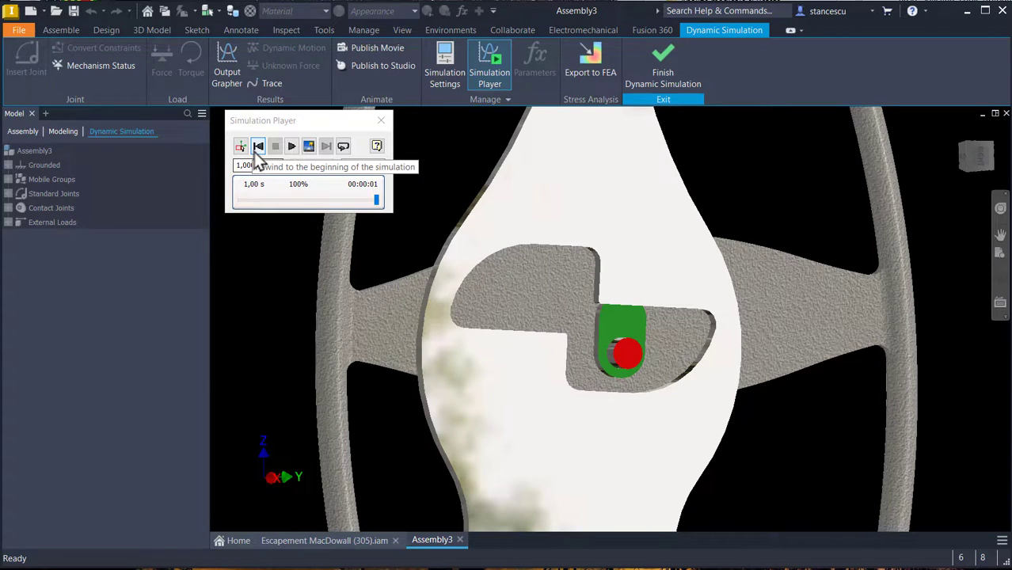
left_click(257, 147)
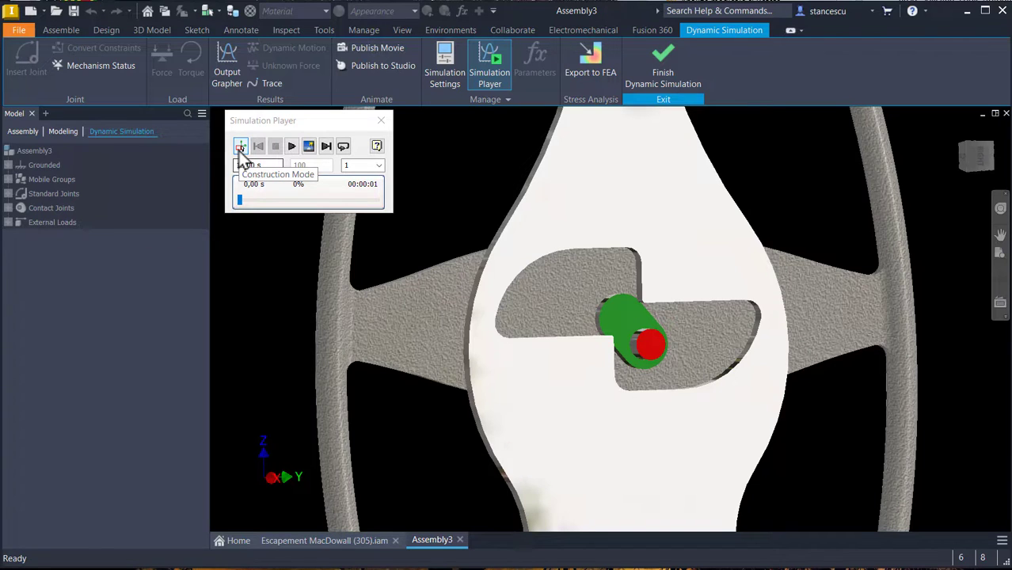
left_click(240, 148)
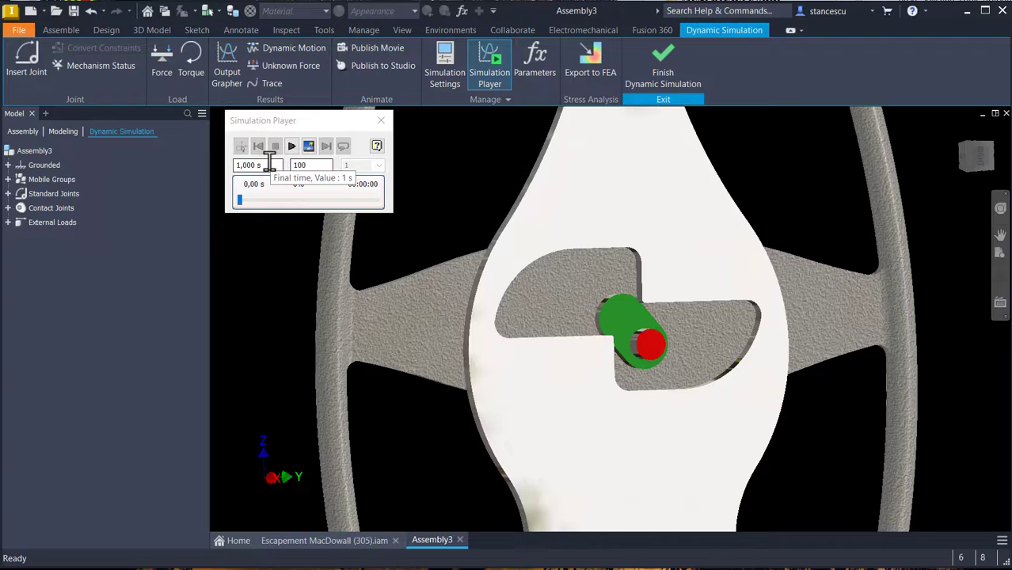
Set the simulation's final time to 25 s and run a trial, stopping partway and returning to construction mode.
left_click(270, 164)
key("shift+Home")
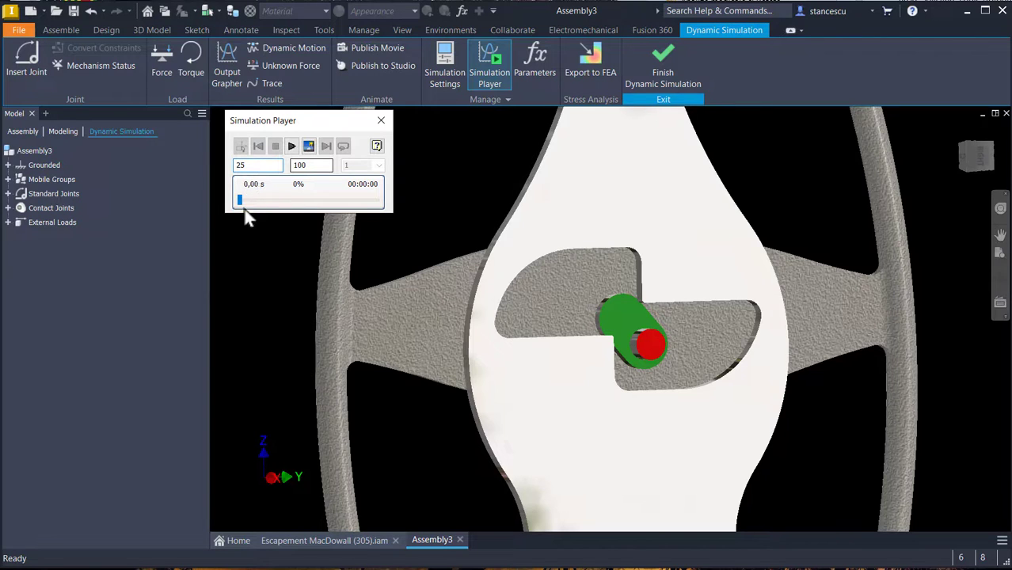
left_click(291, 147)
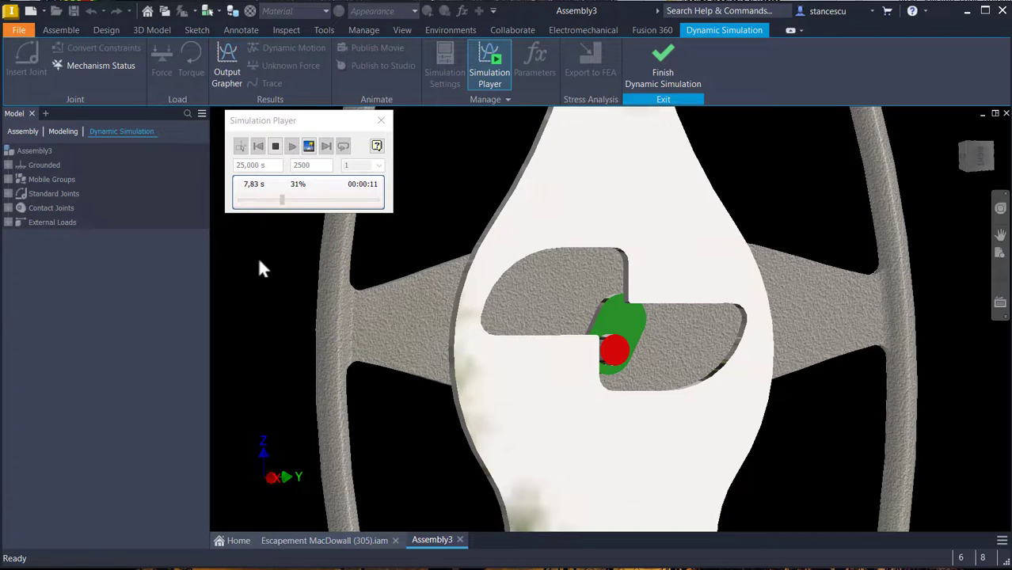
left_click(276, 147)
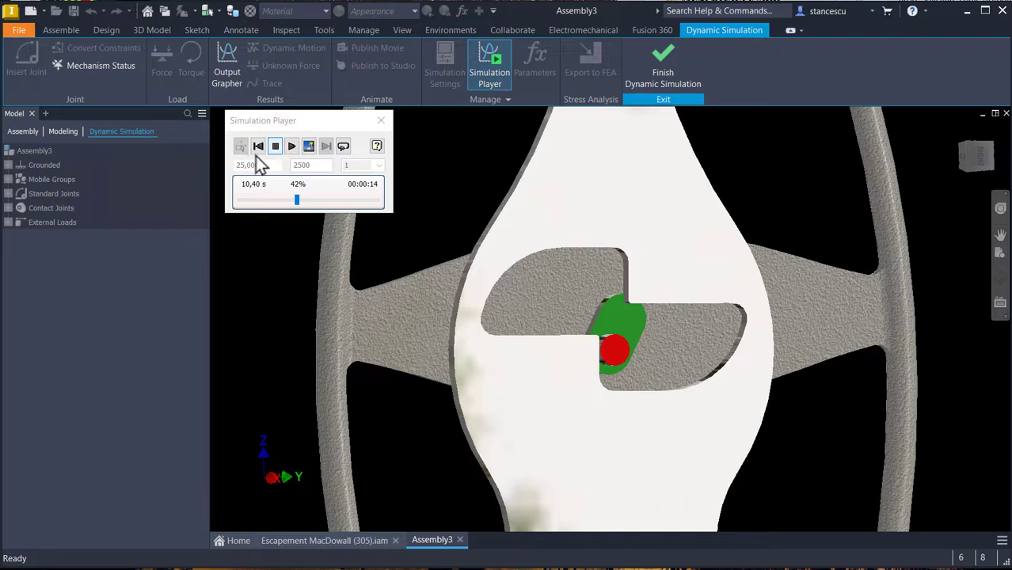
left_click(258, 147)
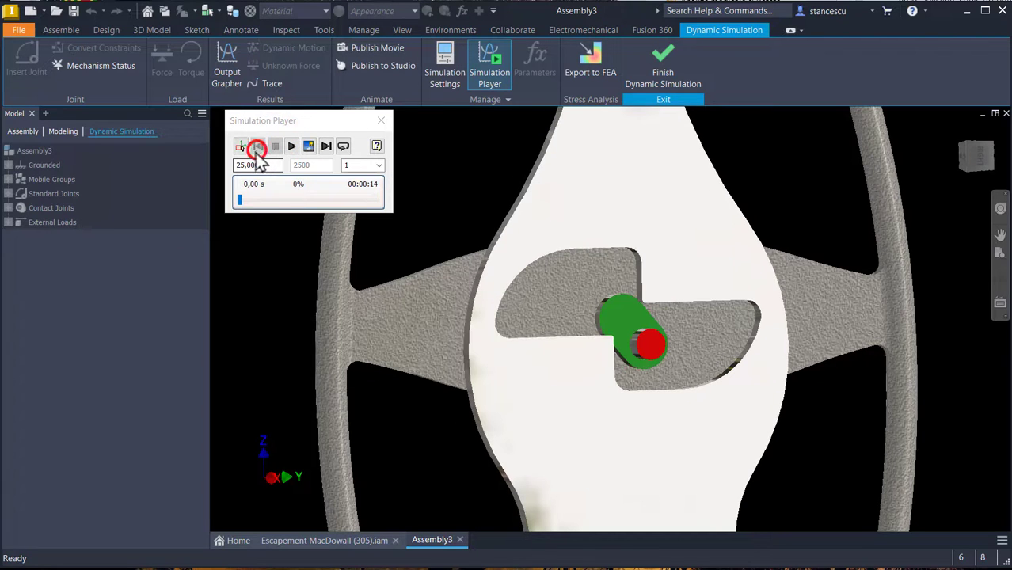
left_click(240, 146)
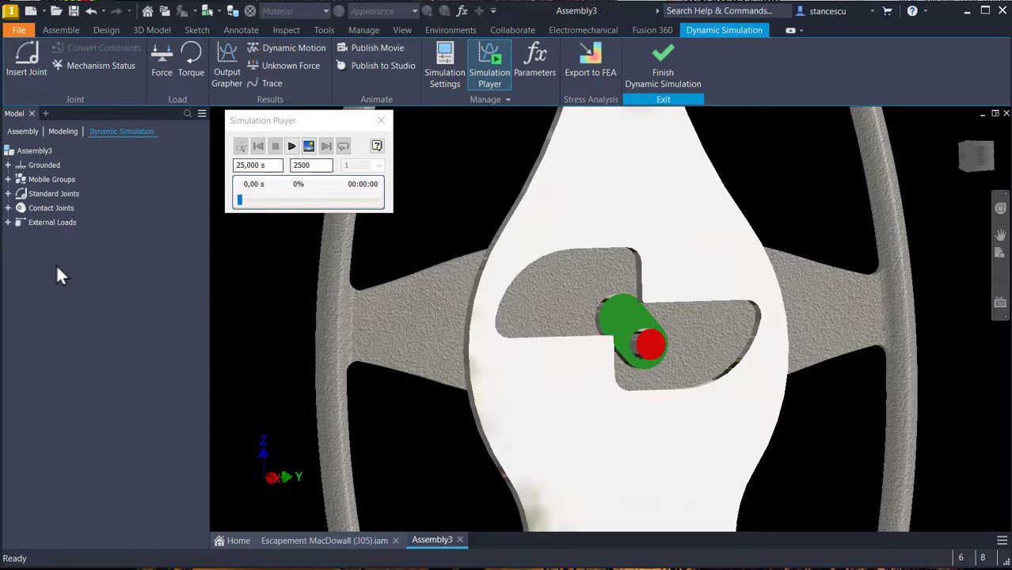
Set the restitution to 0 and the friction to 0.1 for the 2D contact between the welded group and the pendulum.
left_click(8, 208)
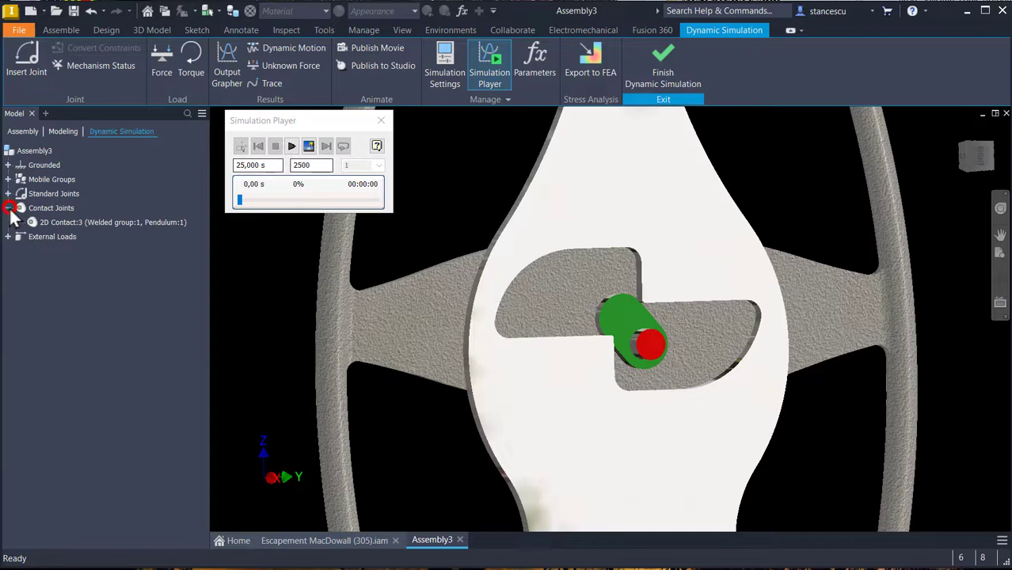
double_click(65, 222)
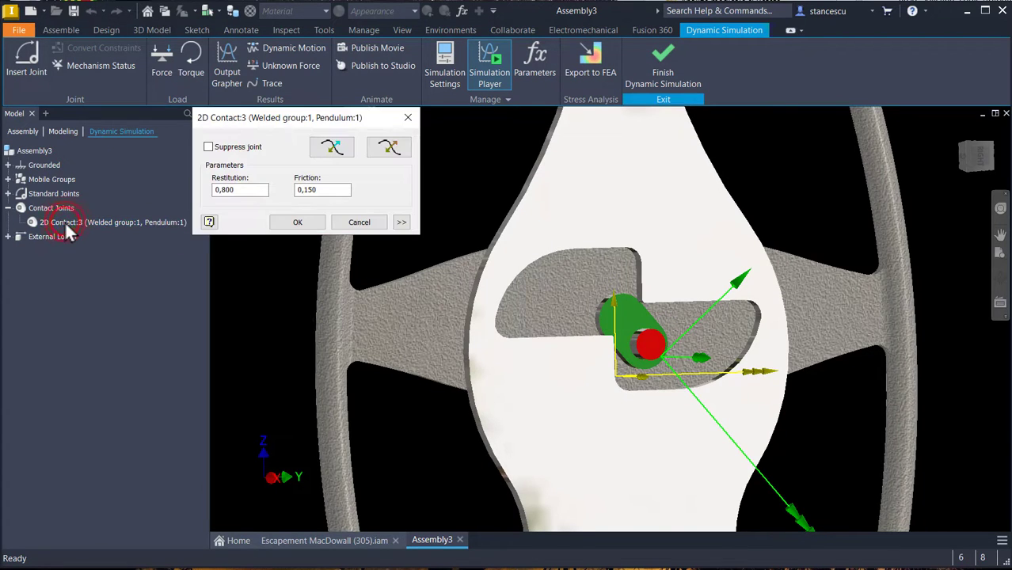
double_click(253, 188)
key("shift+Home")
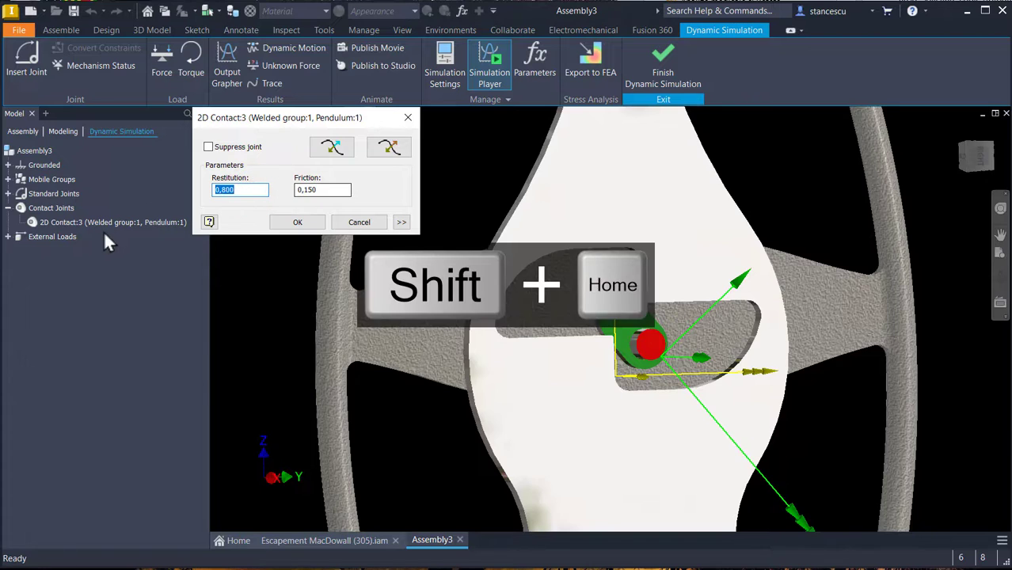
type("0")
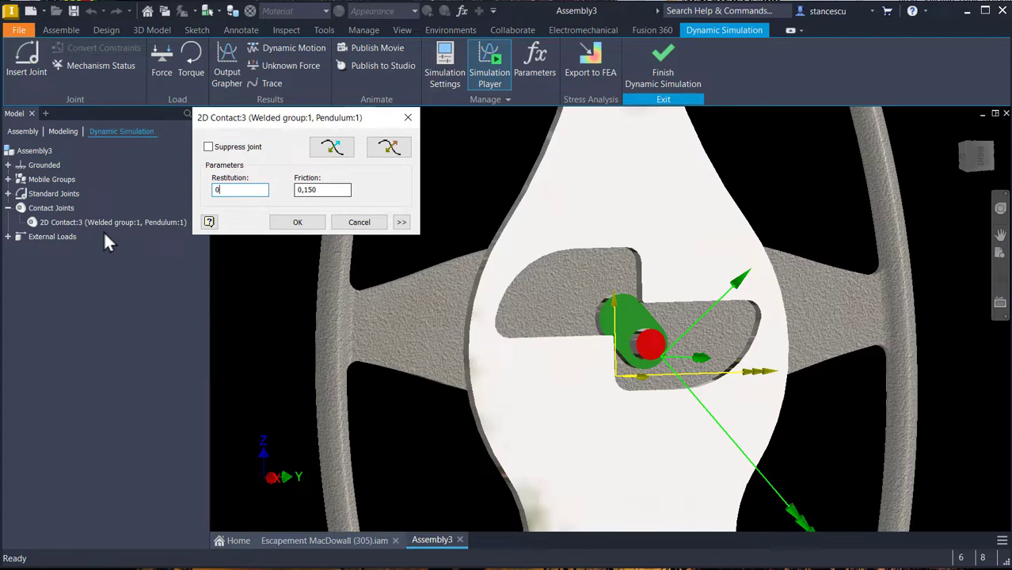
left_click(327, 193)
key("shift+Home")
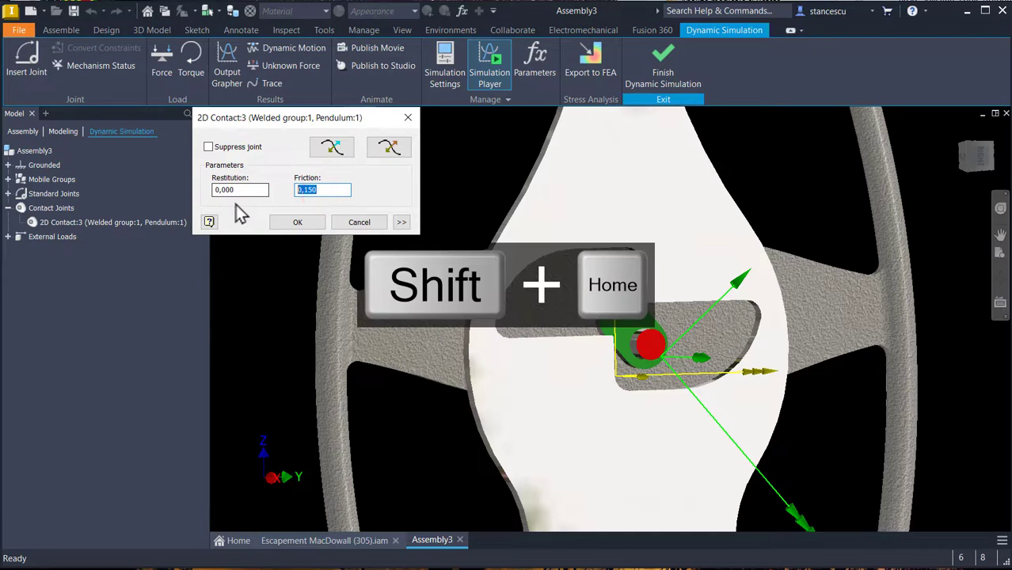
type("0")
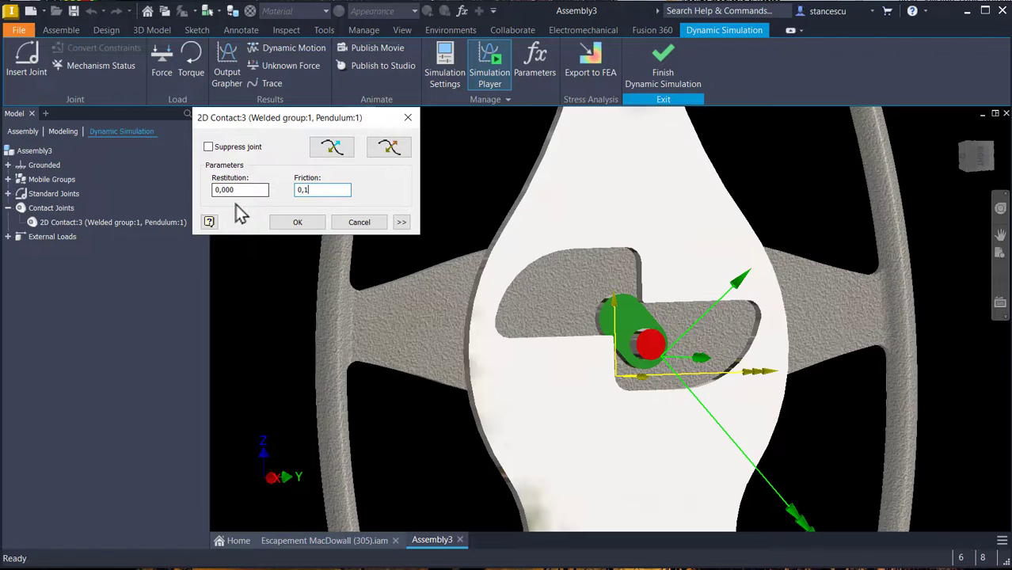
left_click(297, 223)
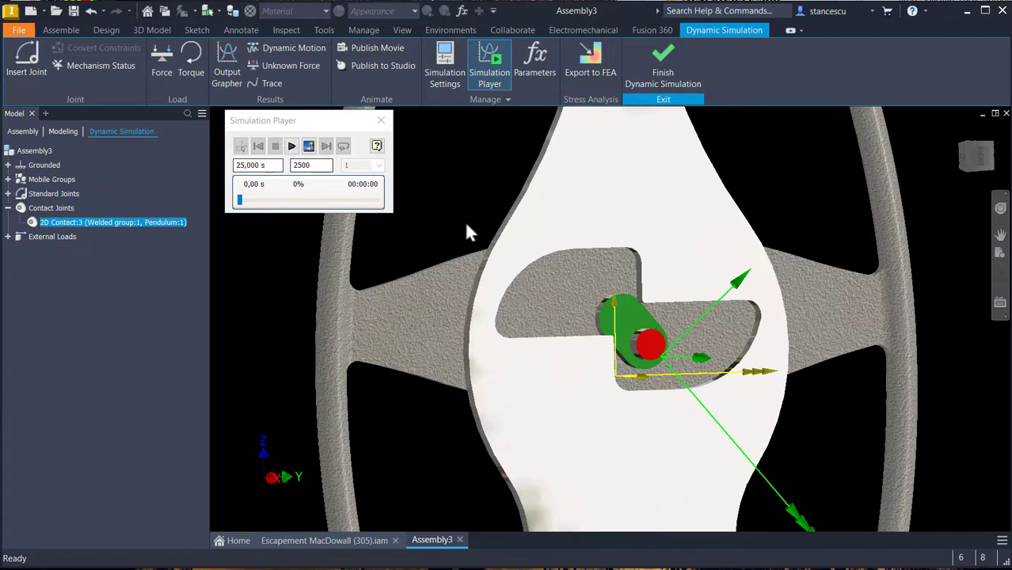
Run the simulation with the revised contact properties, stop it partway, and return to construction mode with the contact deselected.
left_click(291, 146)
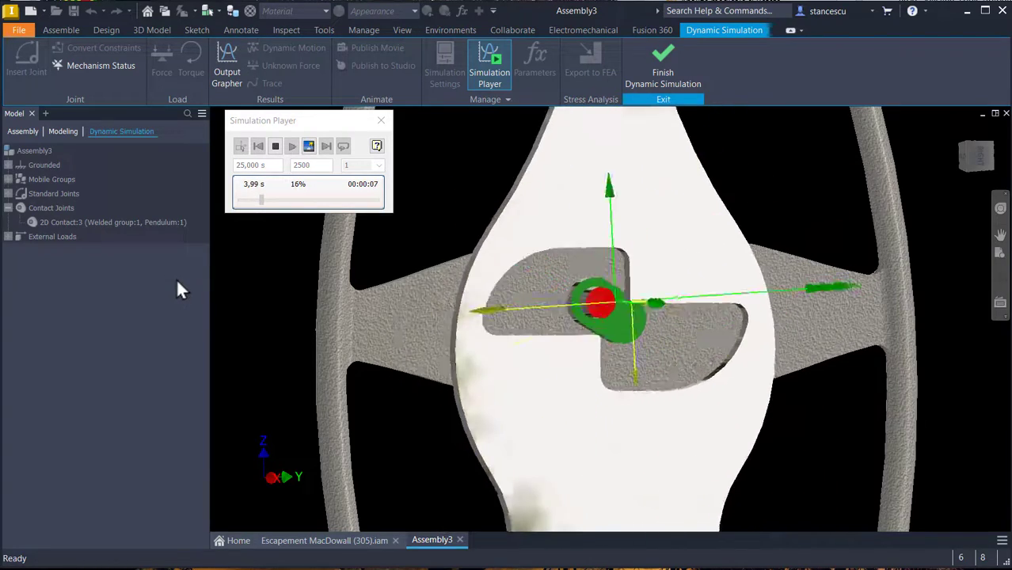
left_click(275, 146)
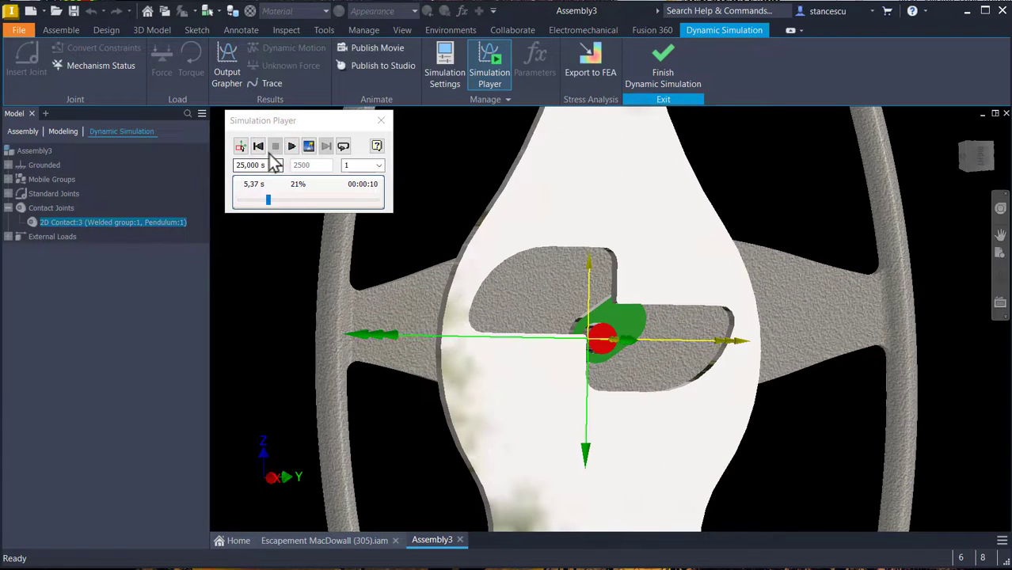
left_click(258, 145)
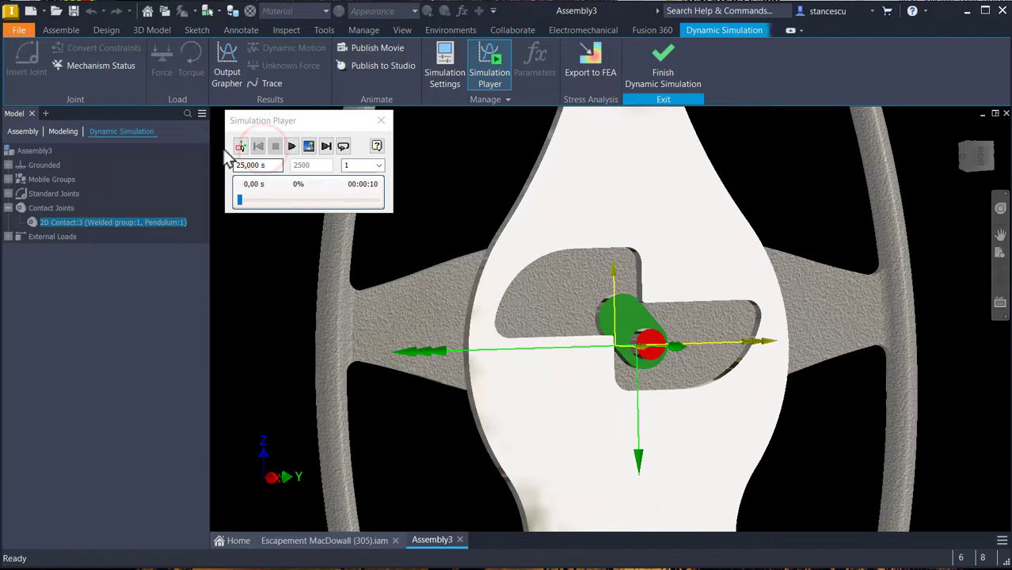
left_click(240, 145)
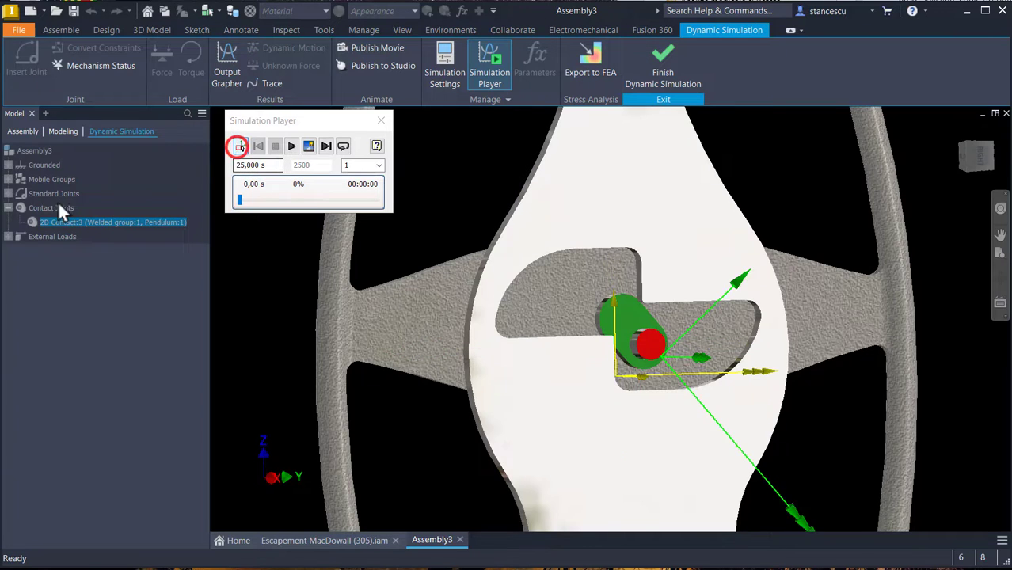
left_click(31, 149)
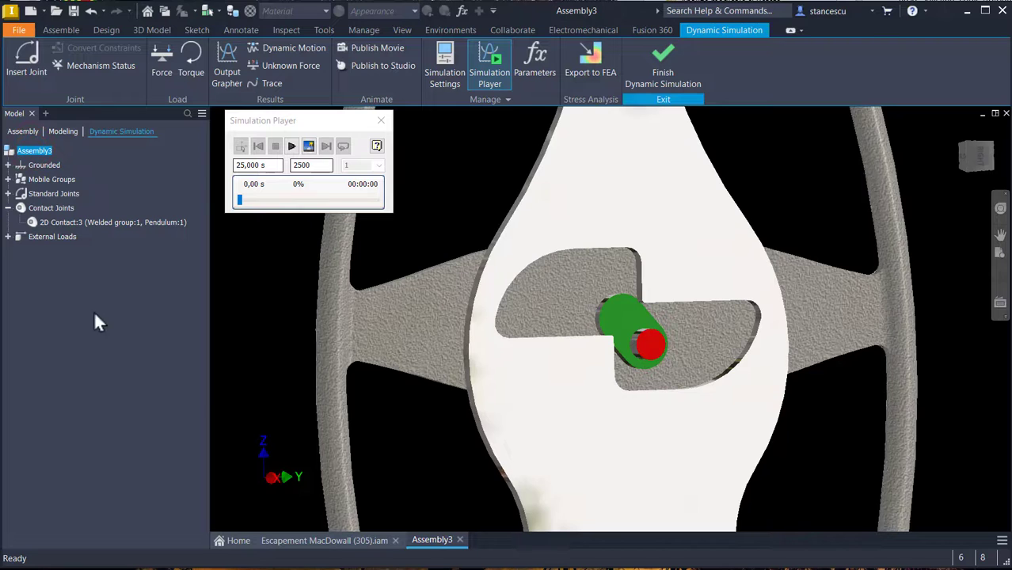
Set the number of simulation images to 10000 and start the simulation with a close view of the crank pin and cutout.
left_click(312, 165)
key("shift+Home")
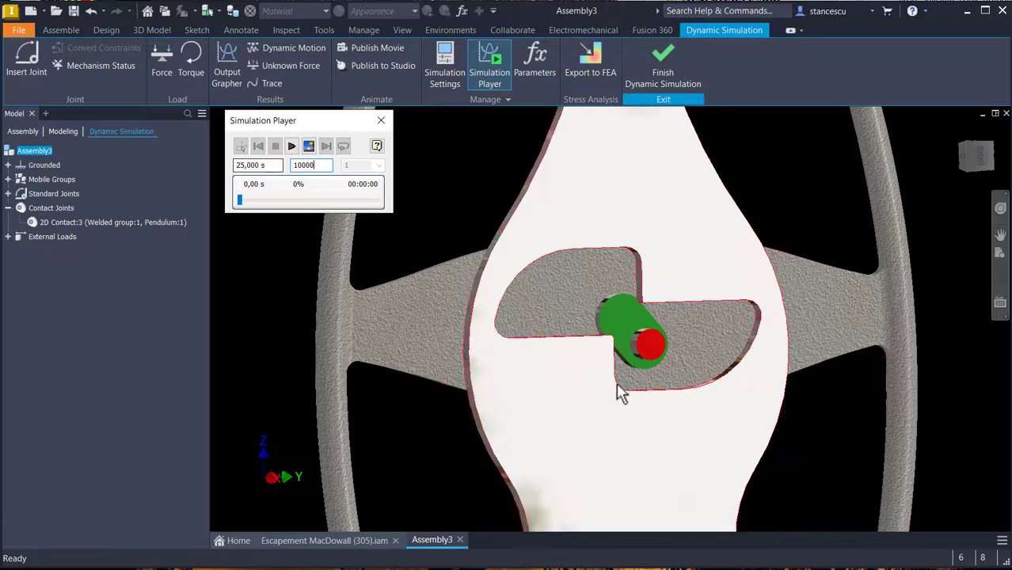
scroll(445, 505, "up", 4)
scroll(685, 414, "up", 4)
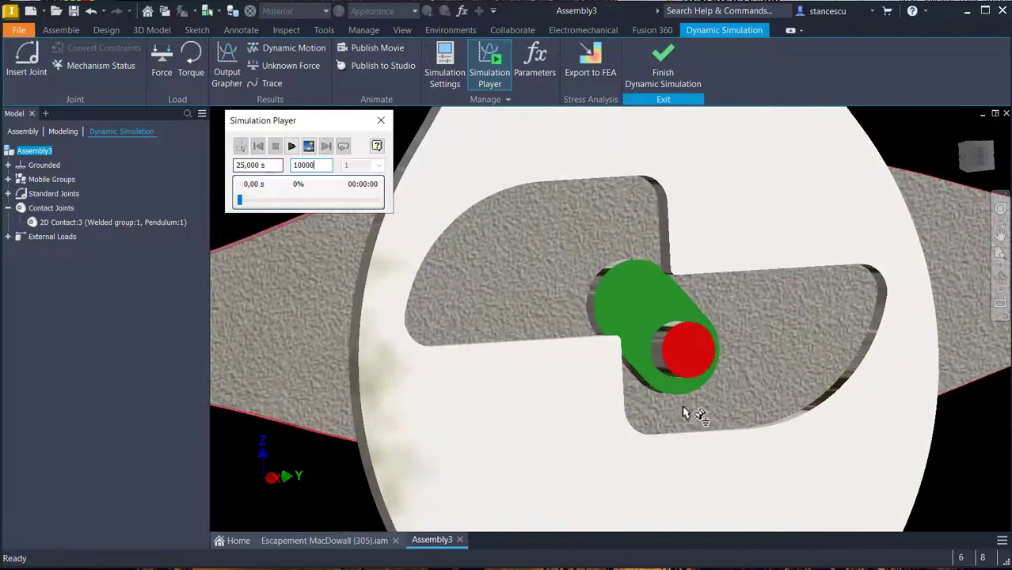
scroll(685, 413, "down", 1)
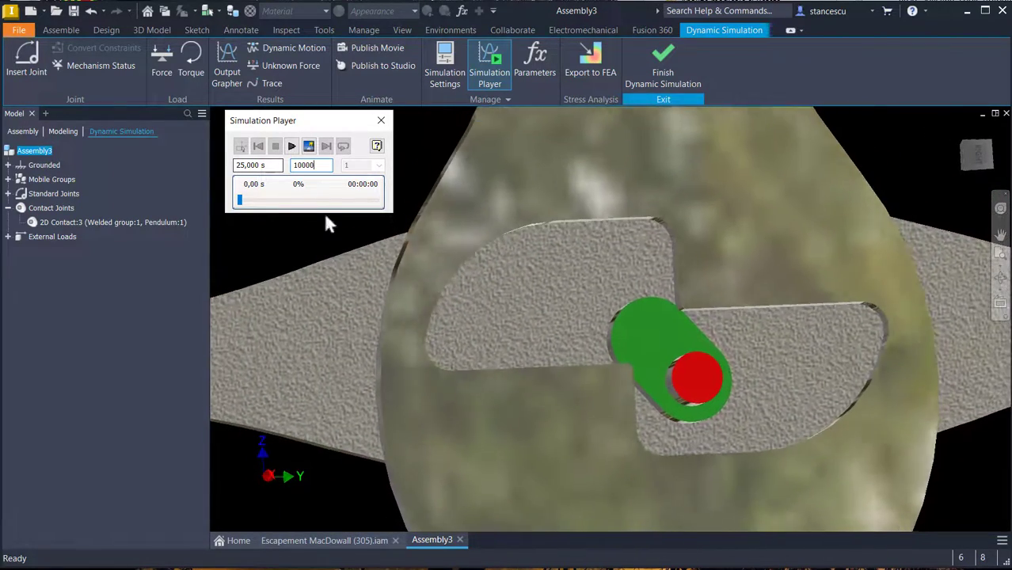
left_click(292, 147)
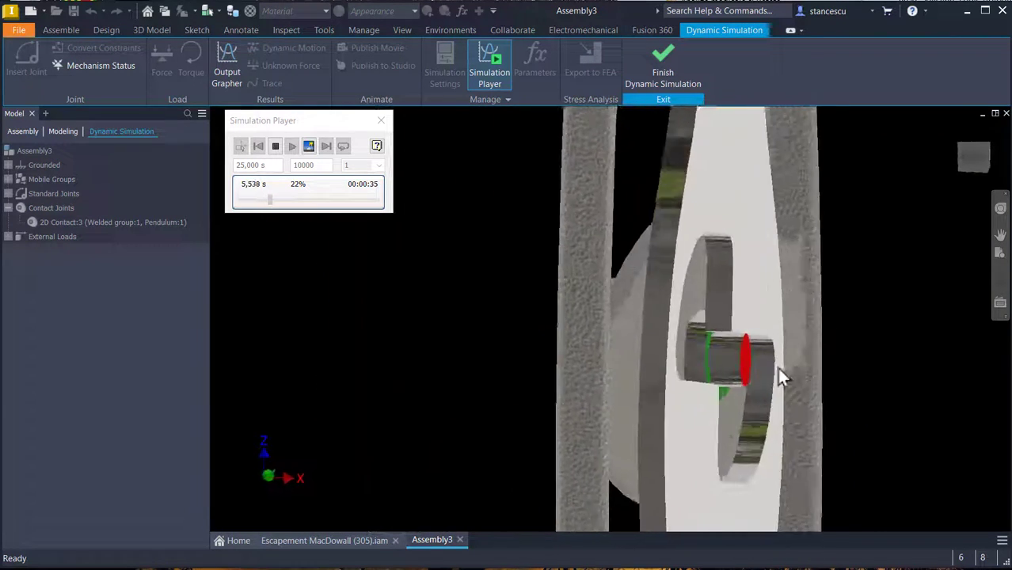
Inspect the running pin contact from an oblique side angle, and stop the simulation to return to construction mode.
middle_click_drag(861, 349, 518, 220, "shift")
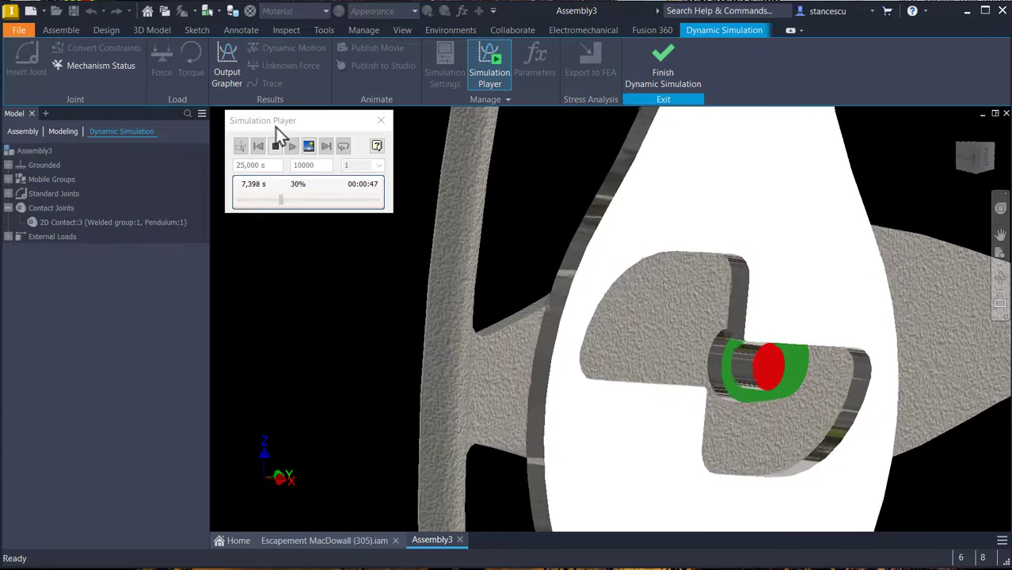
left_click(276, 152)
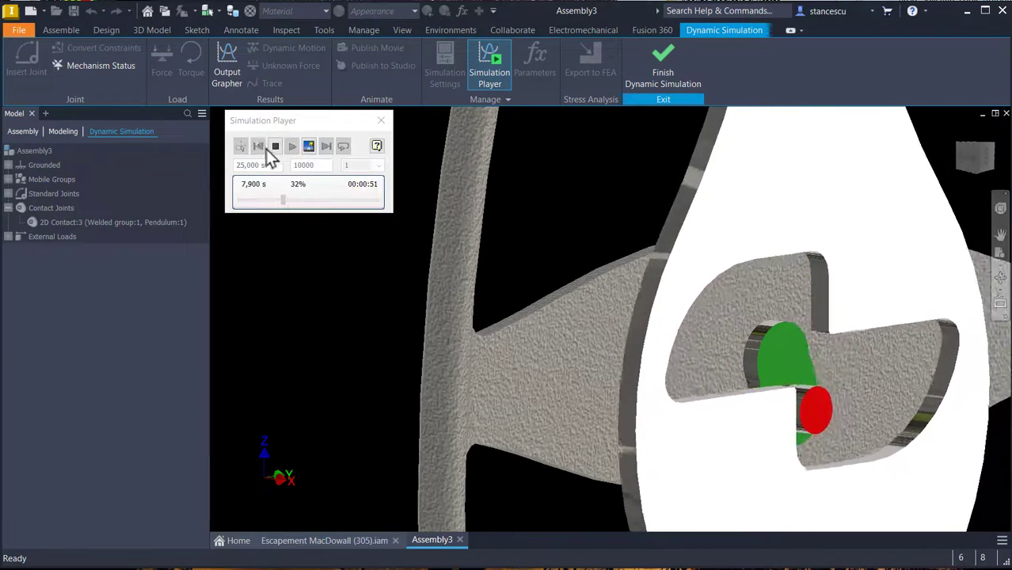
left_click(280, 148)
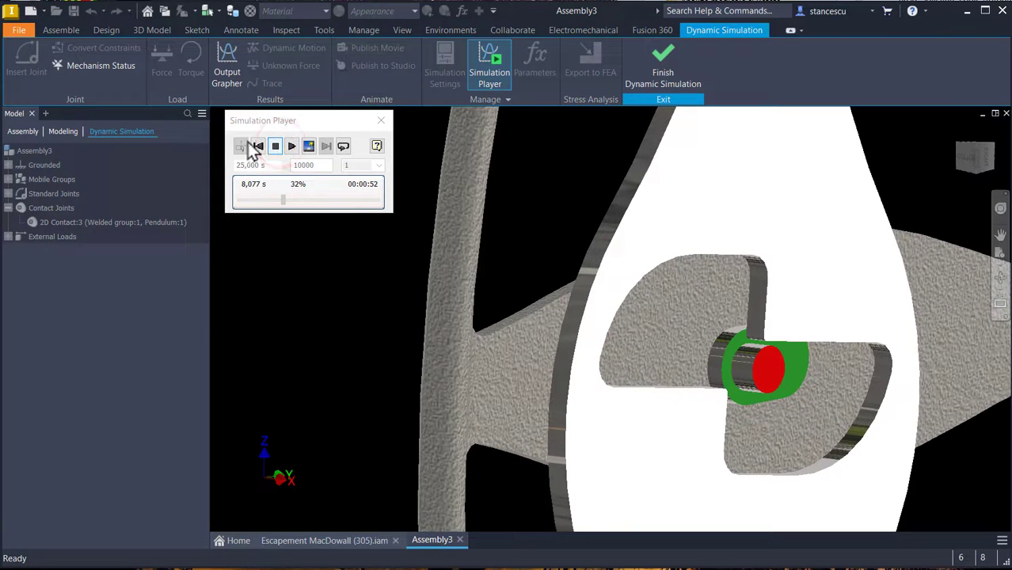
left_click(257, 147)
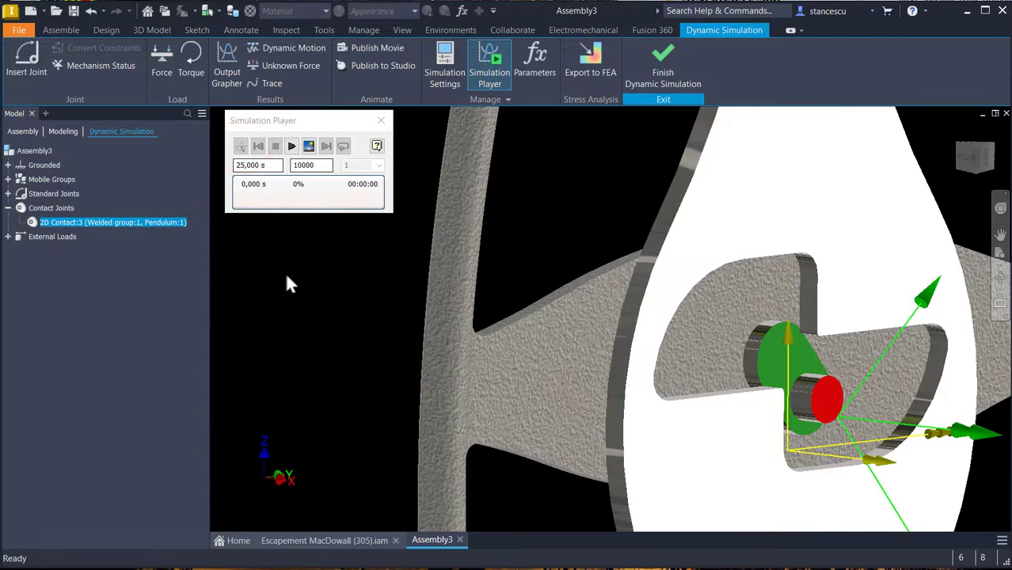
left_click(135, 262)
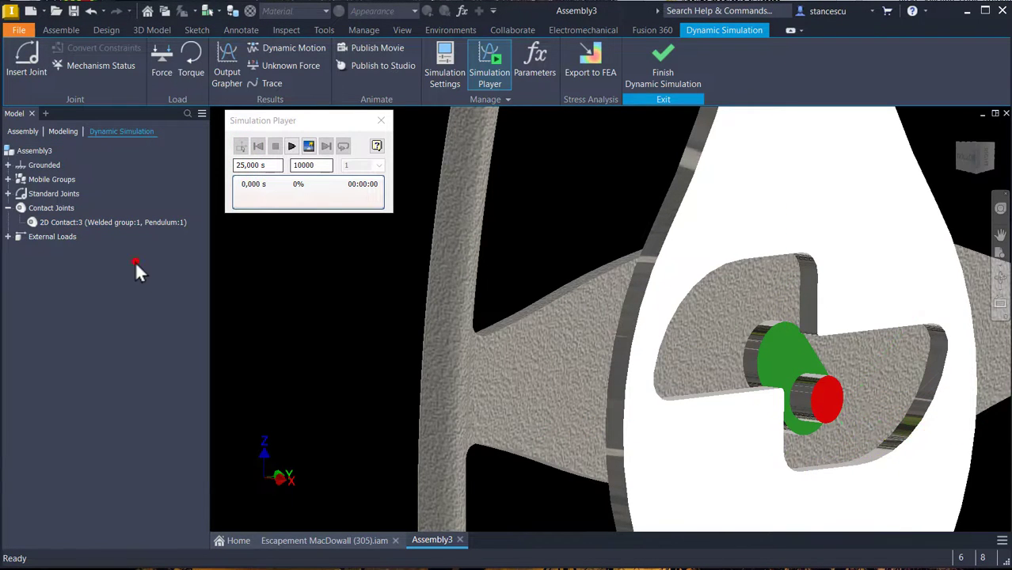
Review which parts belong to the grounded group, the mobile groups and the welded group.
left_click(8, 166)
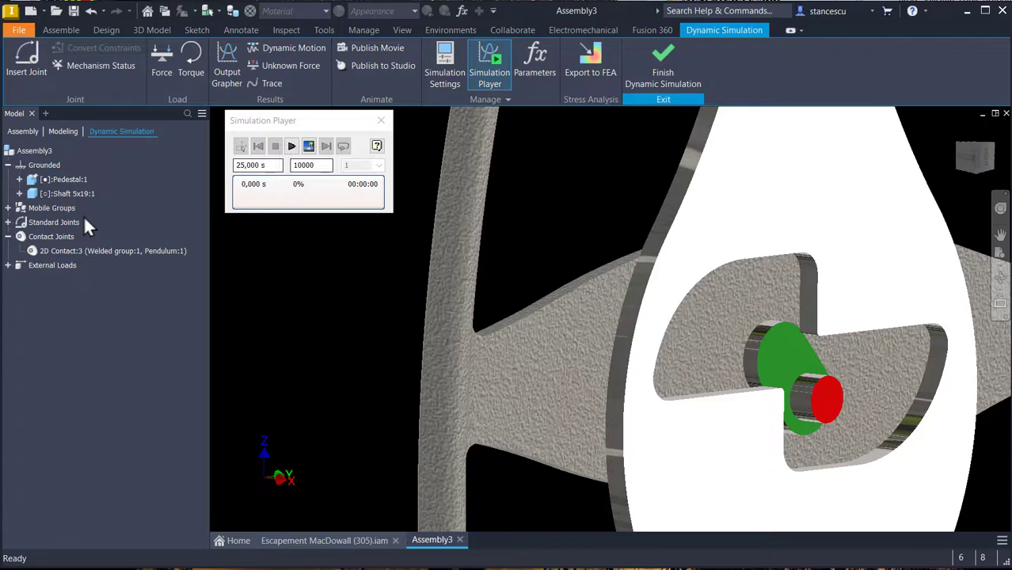
left_click(9, 208)
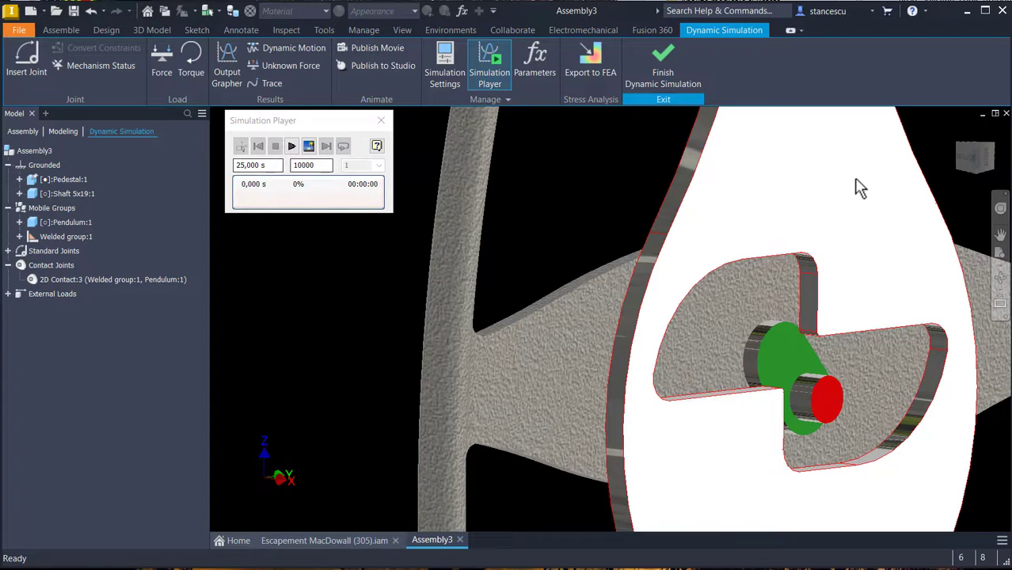
left_click(19, 237)
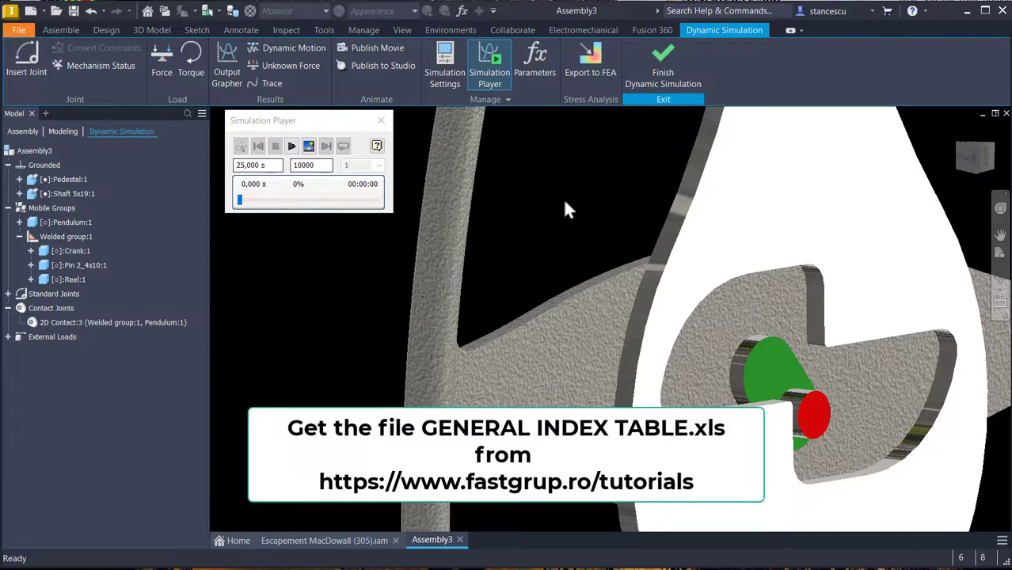
Finish the dynamic simulation and show the whole escapement assembly in the home view.
left_click(627, 78)
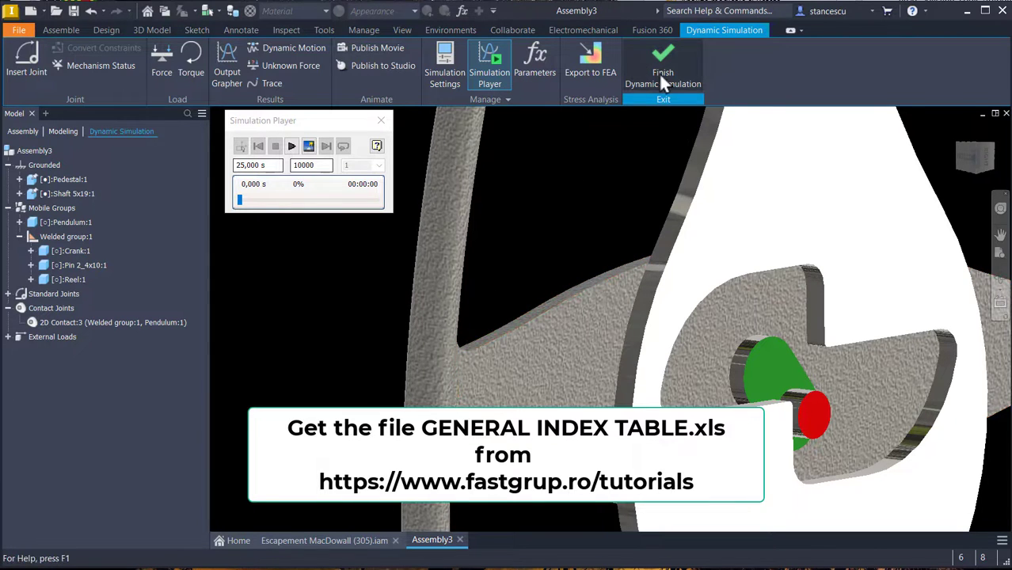
left_click(660, 60)
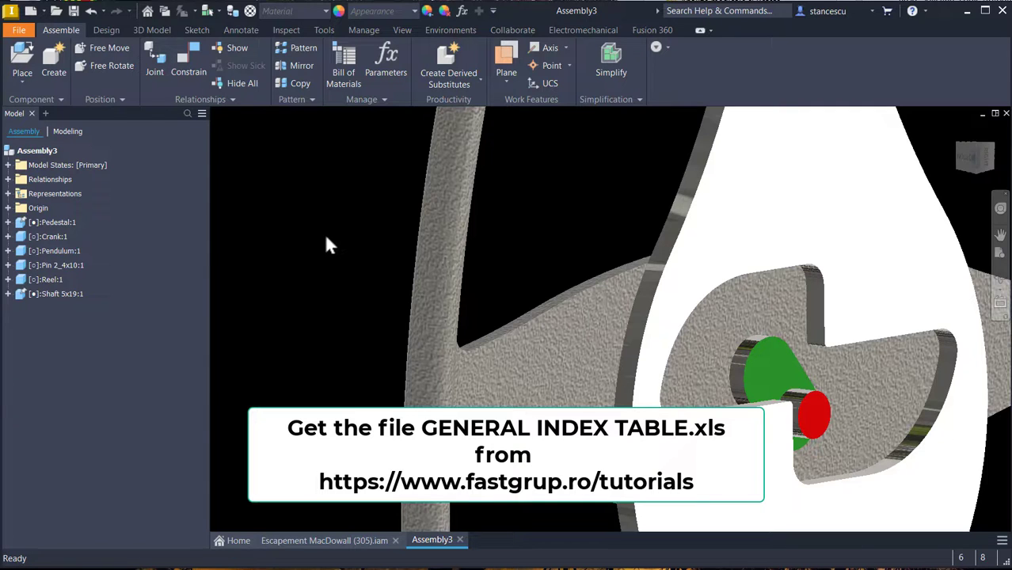
key("F6")
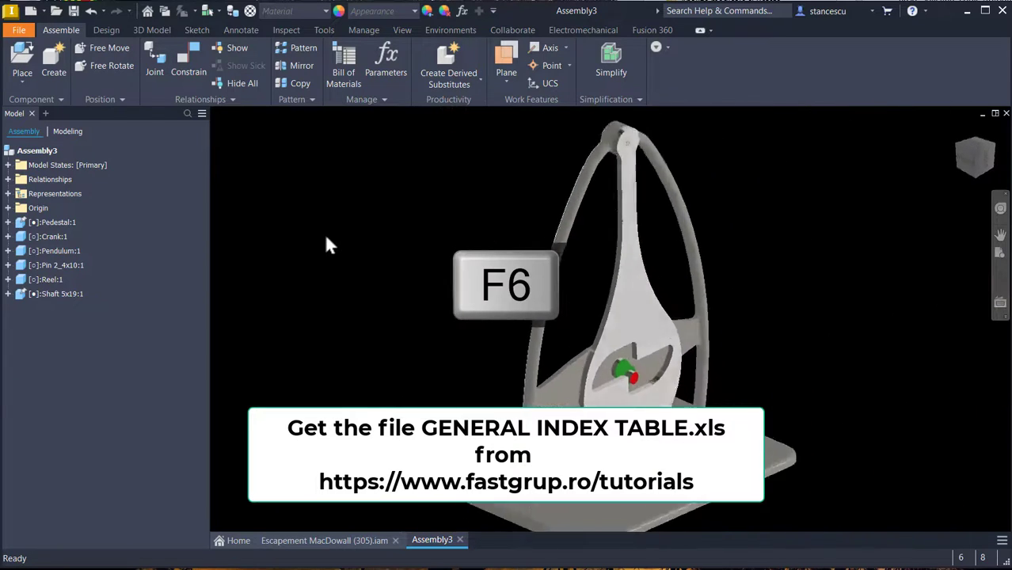